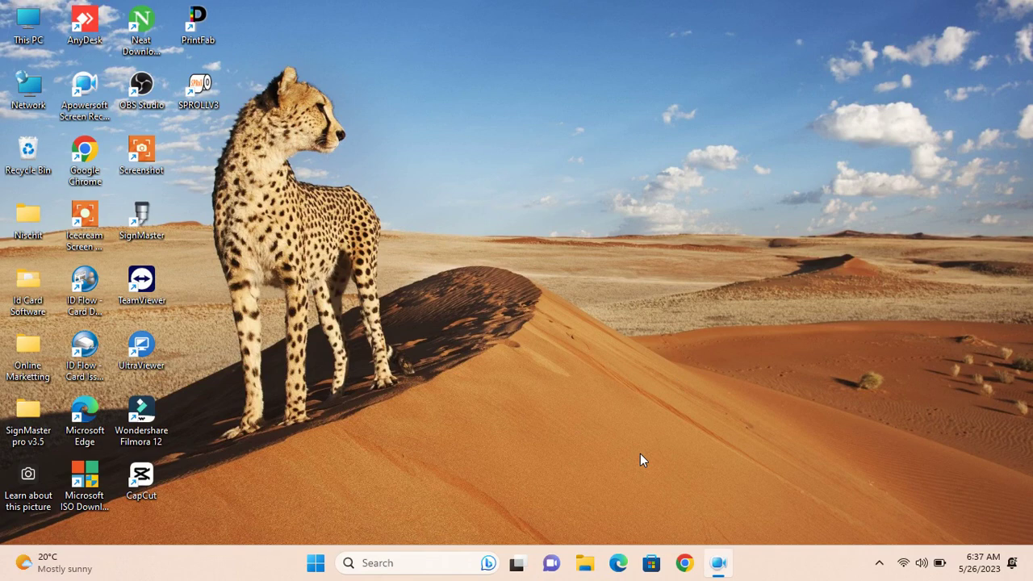
- Open the Printers & scanners page in Windows Settings
key(super)
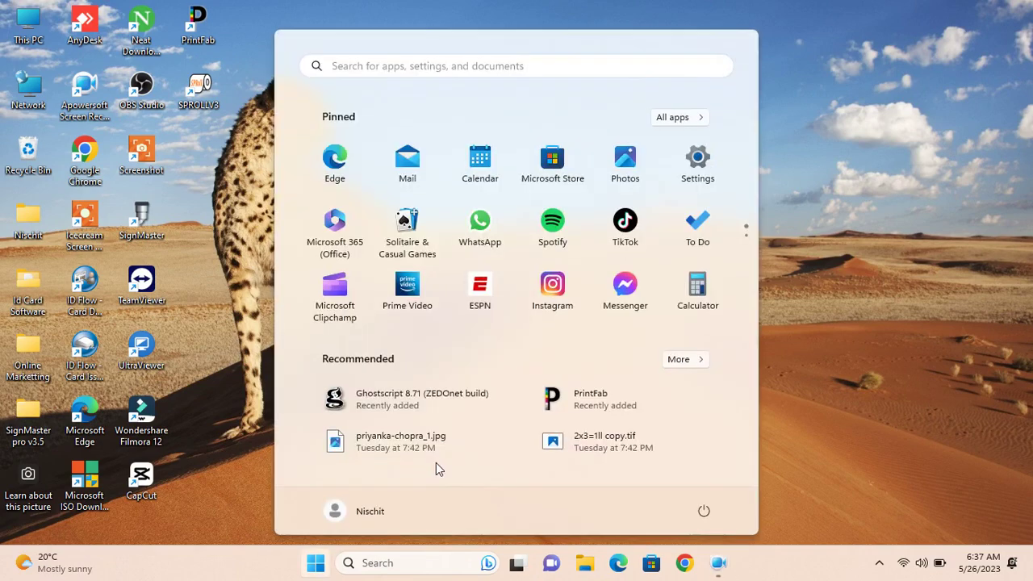
text(sett)
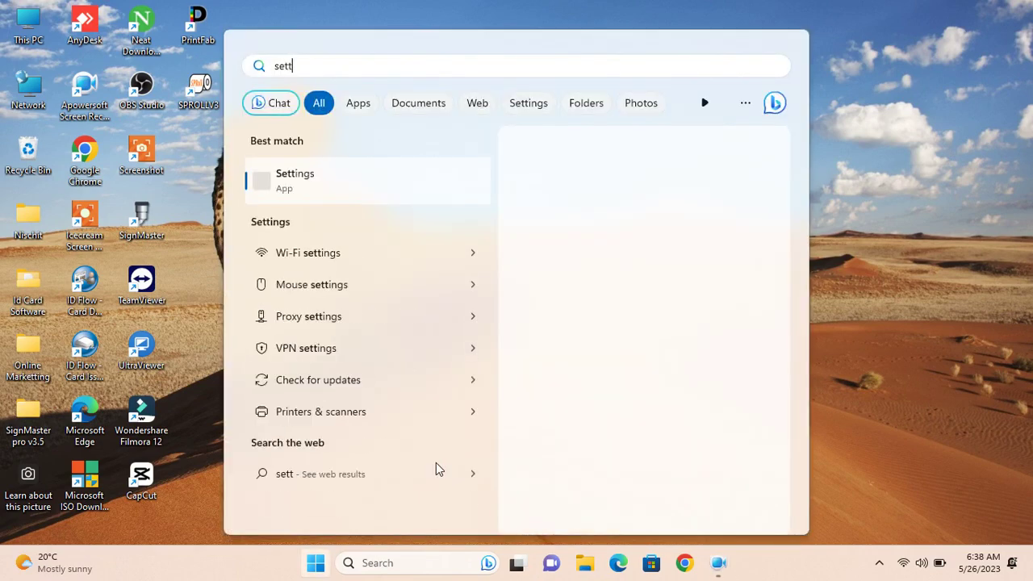
click(327, 184)
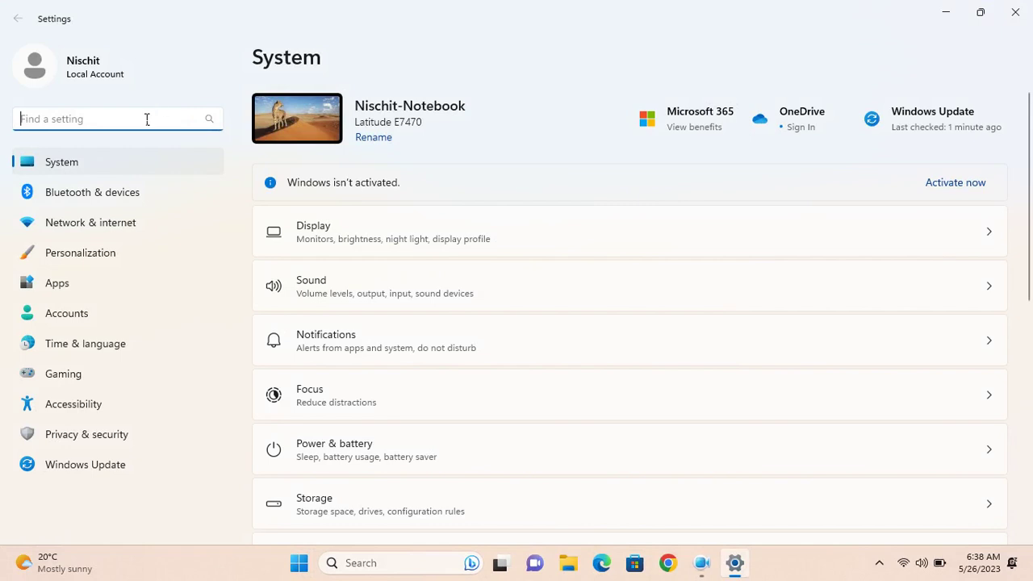
text(printer)
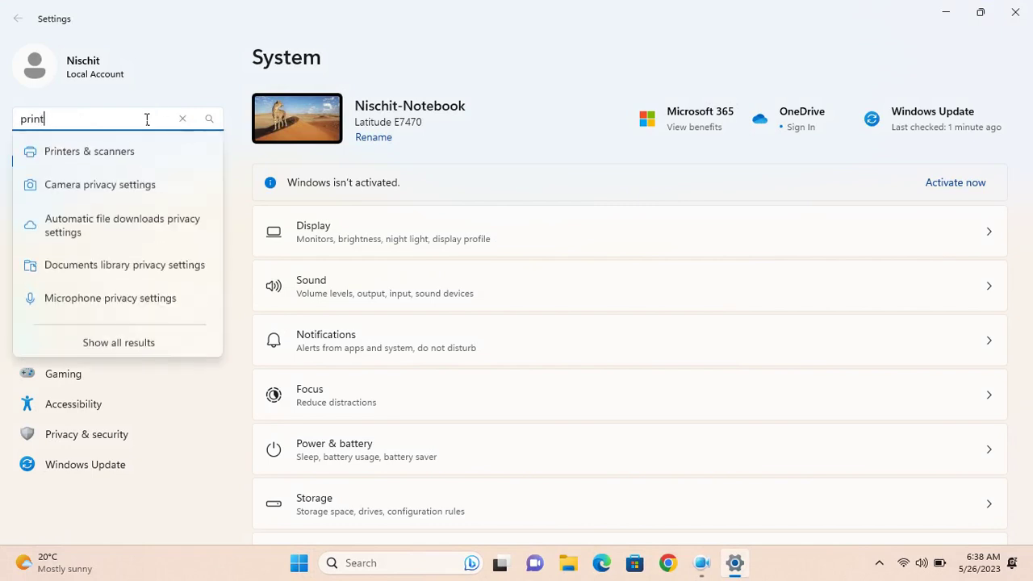
click(98, 156)
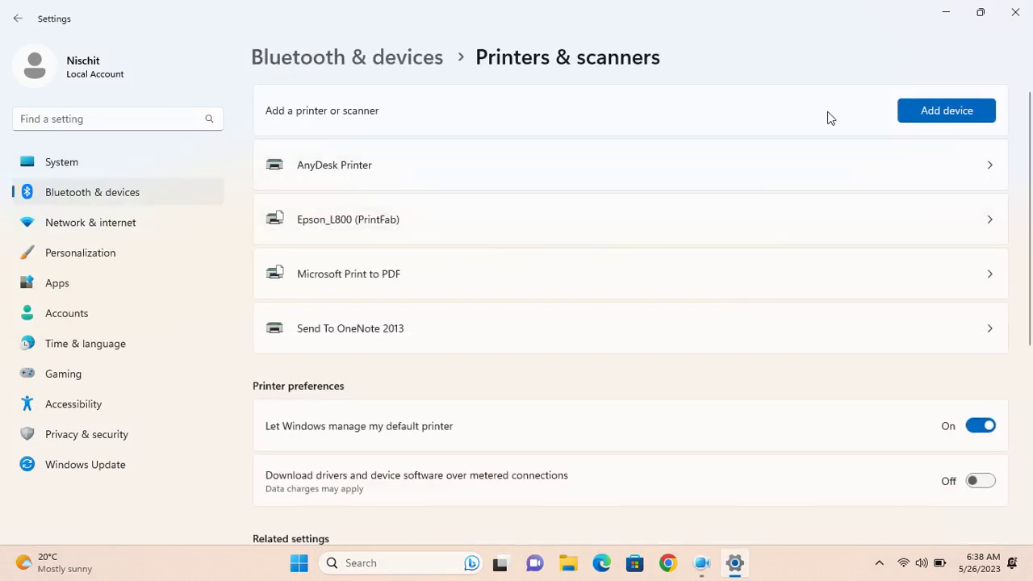
- Start manually adding a local printer with manual settings, using the existing port FILE: (Print to File)
click(927, 114)
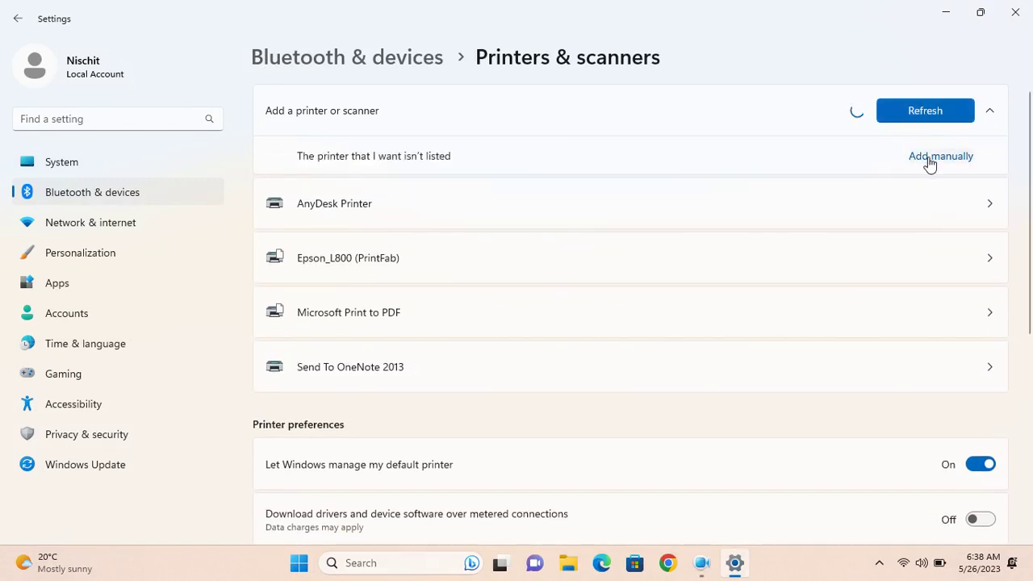
click(929, 161)
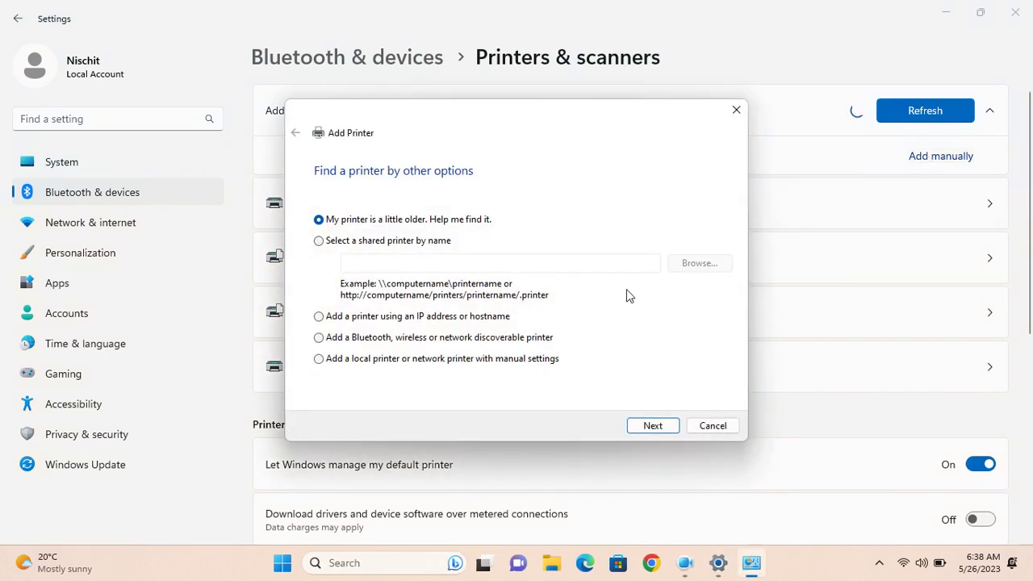
click(502, 363)
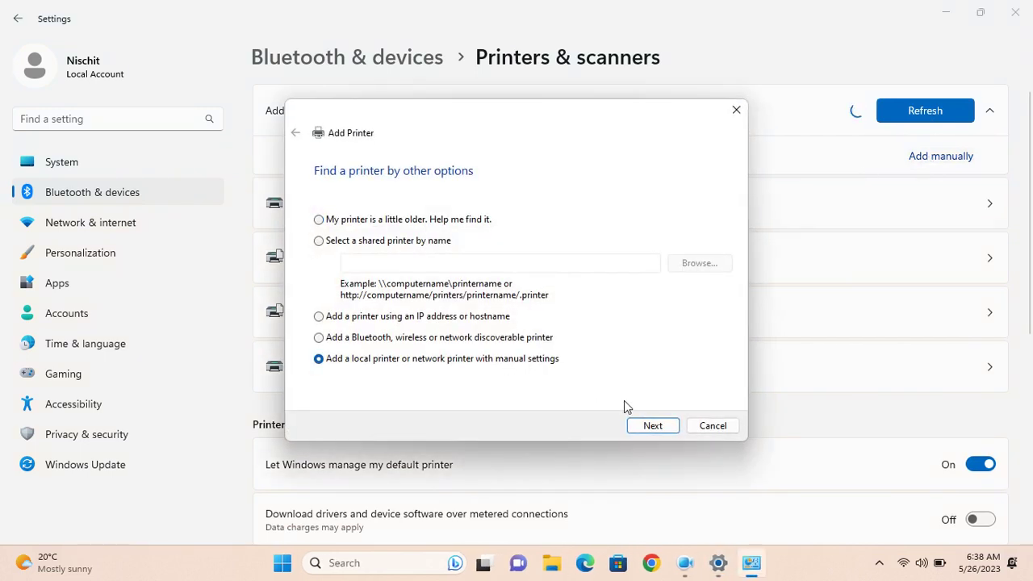
click(650, 430)
click(601, 230)
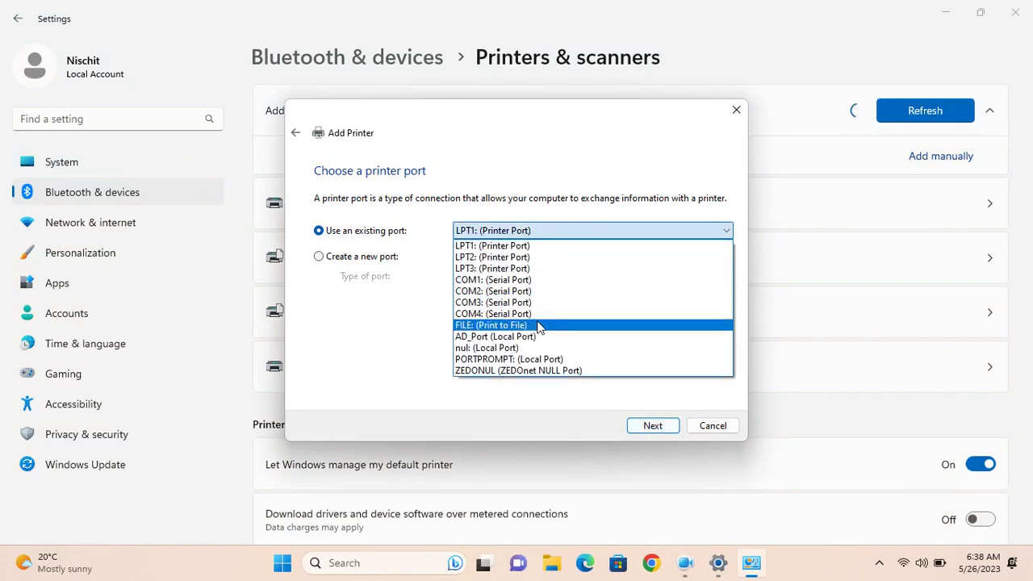
click(539, 325)
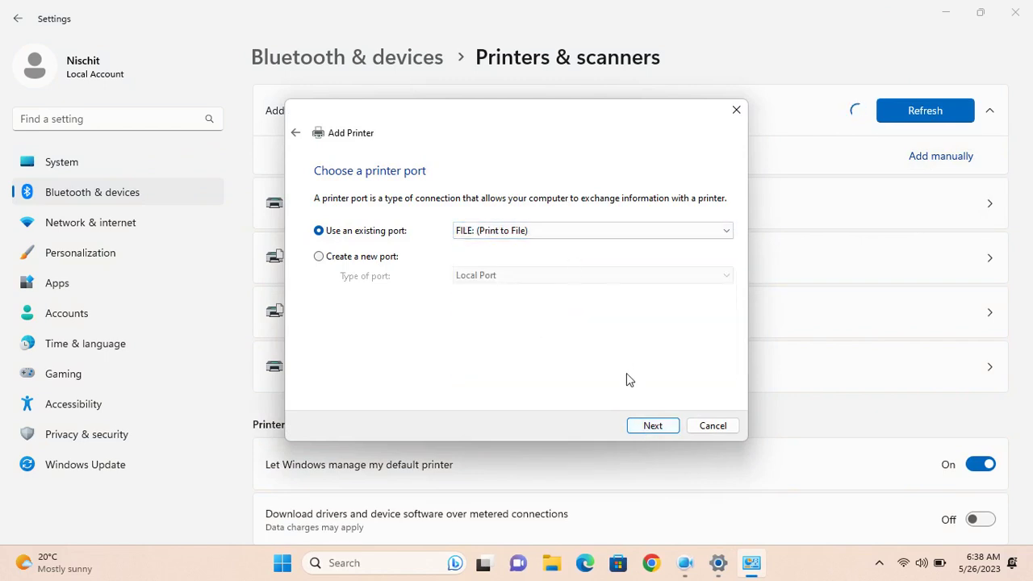
click(651, 425)
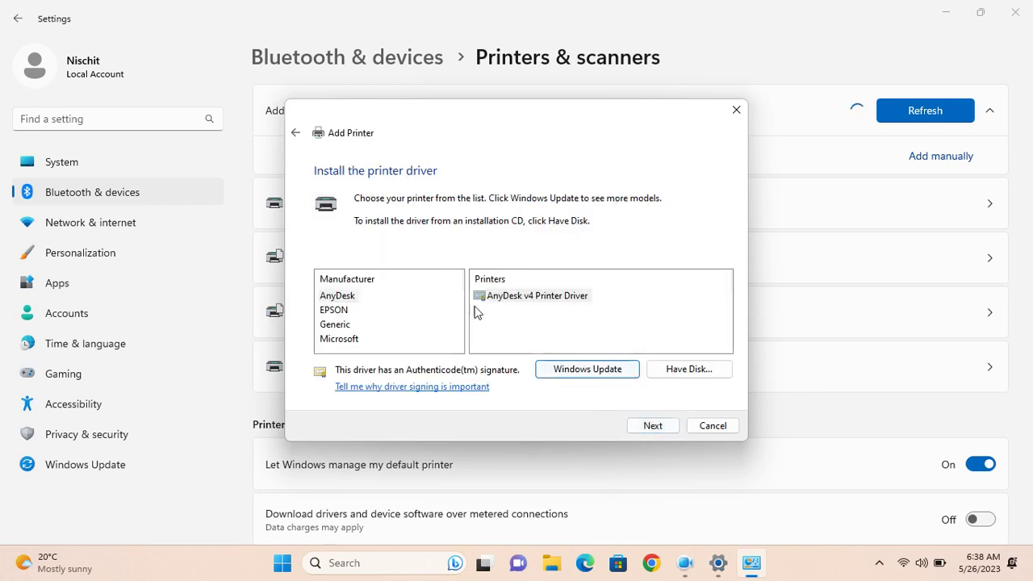
- Choose the EPSON L805 Series driver for the new printer and use the currently installed driver version
click(335, 310)
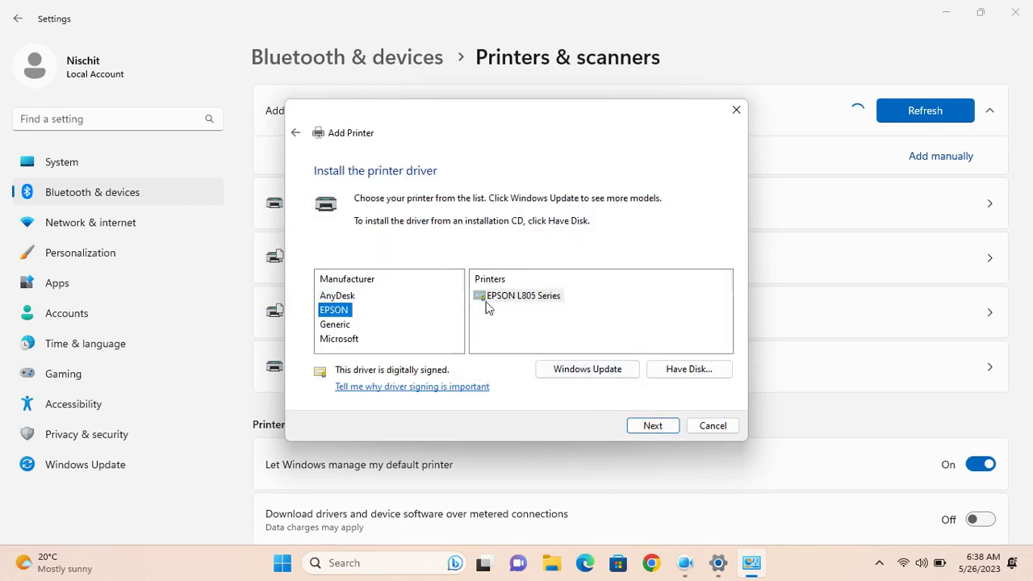
click(510, 296)
click(649, 426)
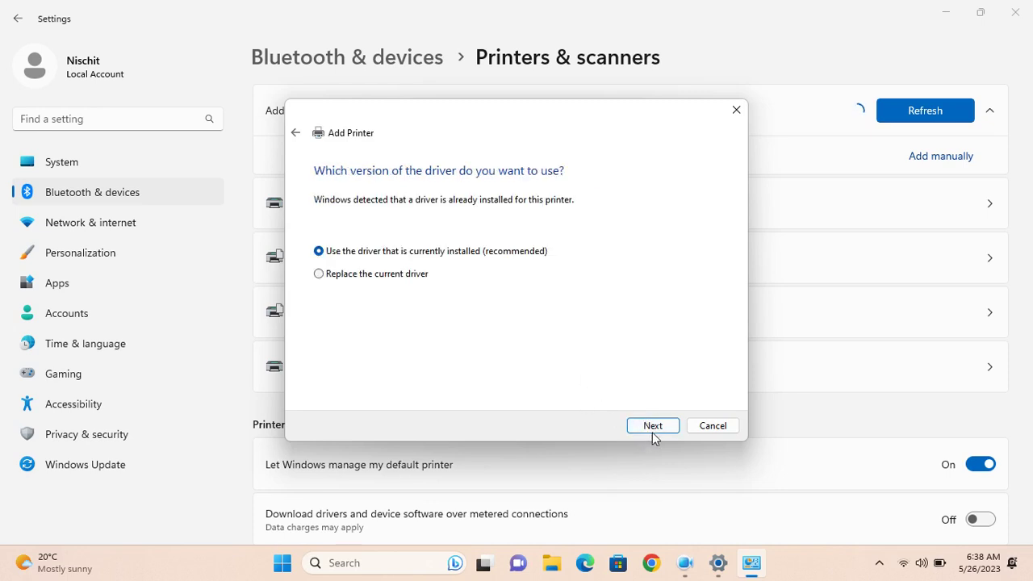
click(652, 426)
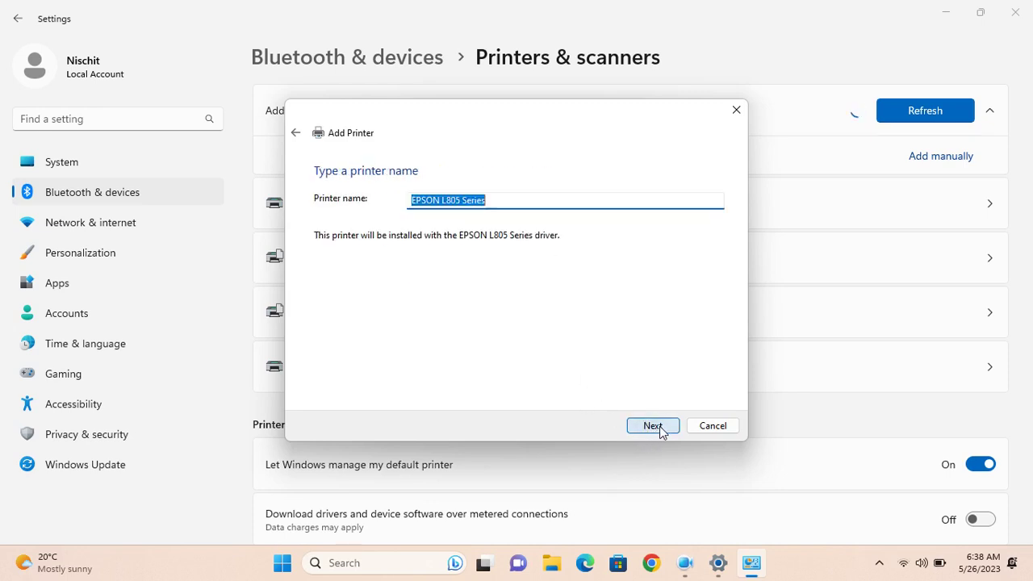
- Name the printer EPSON L805 Series (PRN), accept sharing it under that name, and finish adding it
click(507, 207)
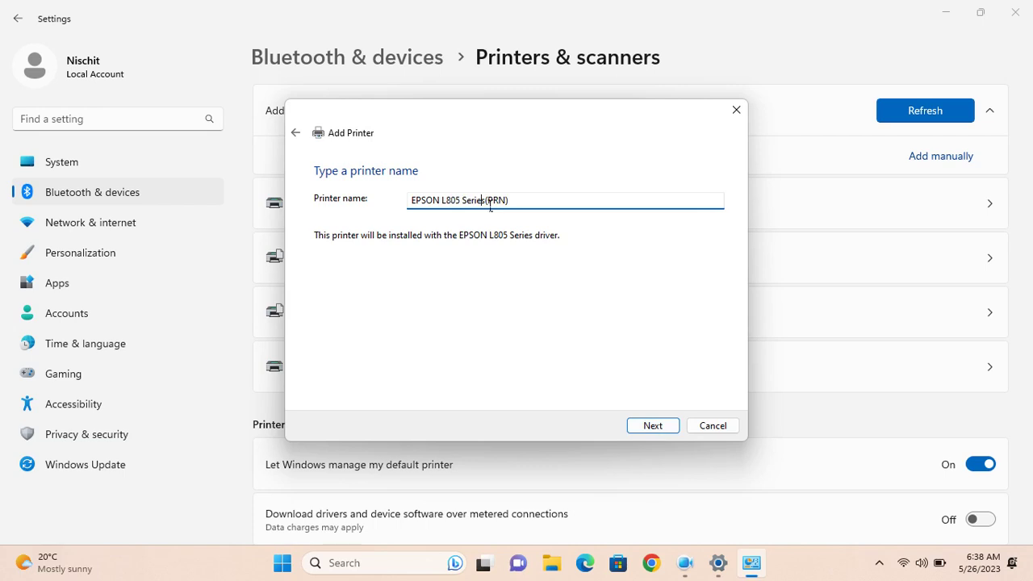
click(650, 428)
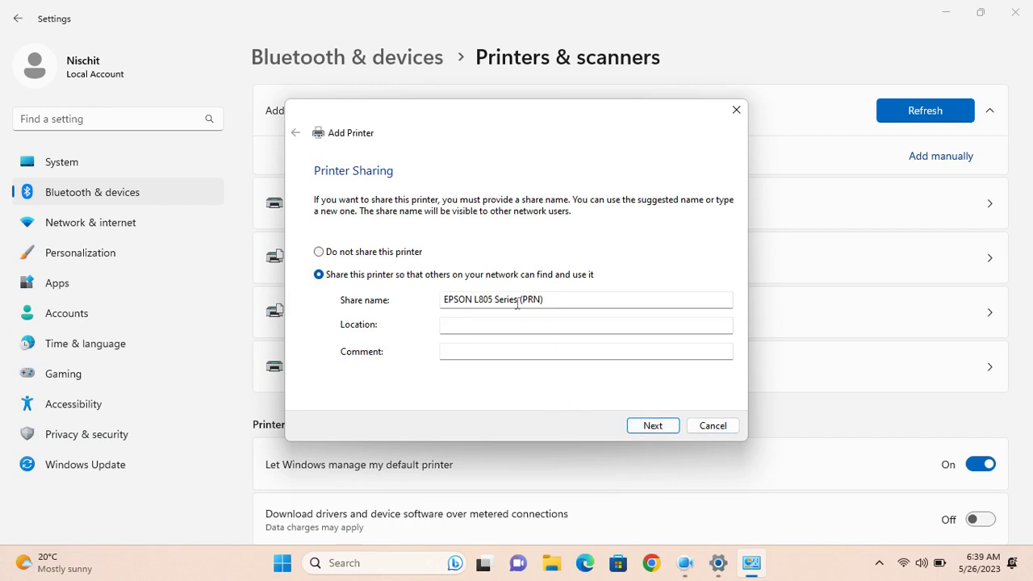
click(652, 425)
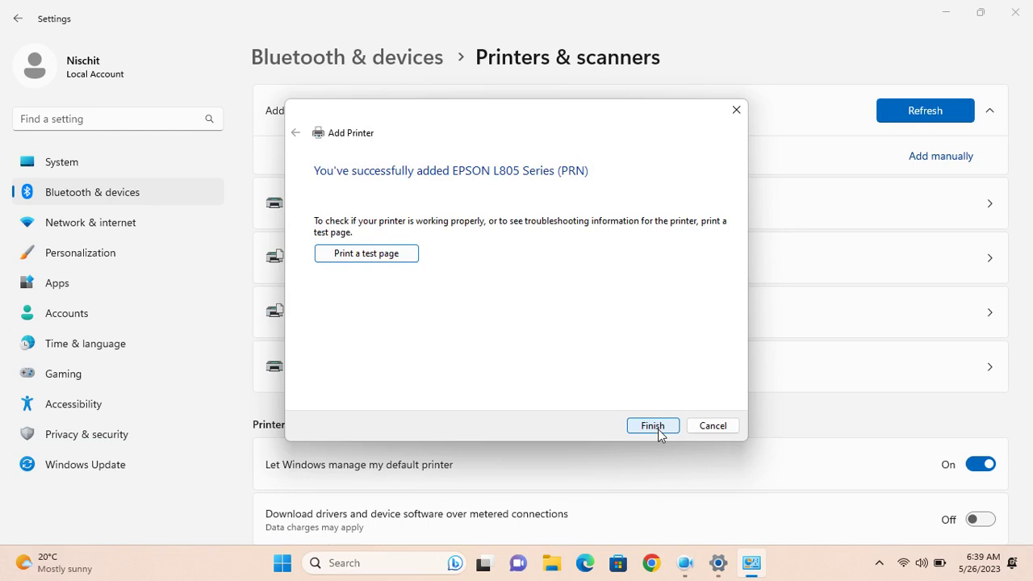
click(652, 428)
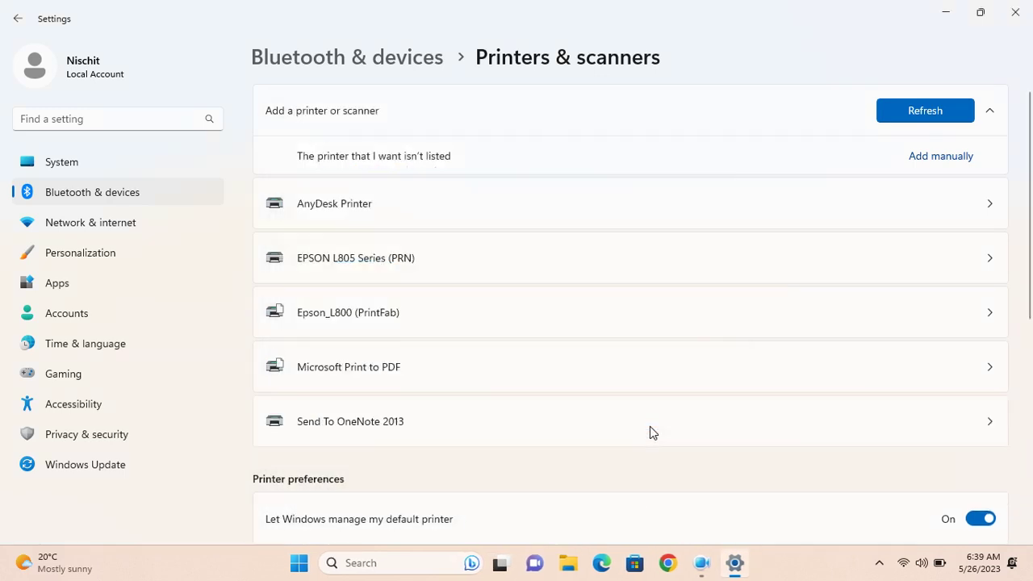
mouse_move(736, 563)
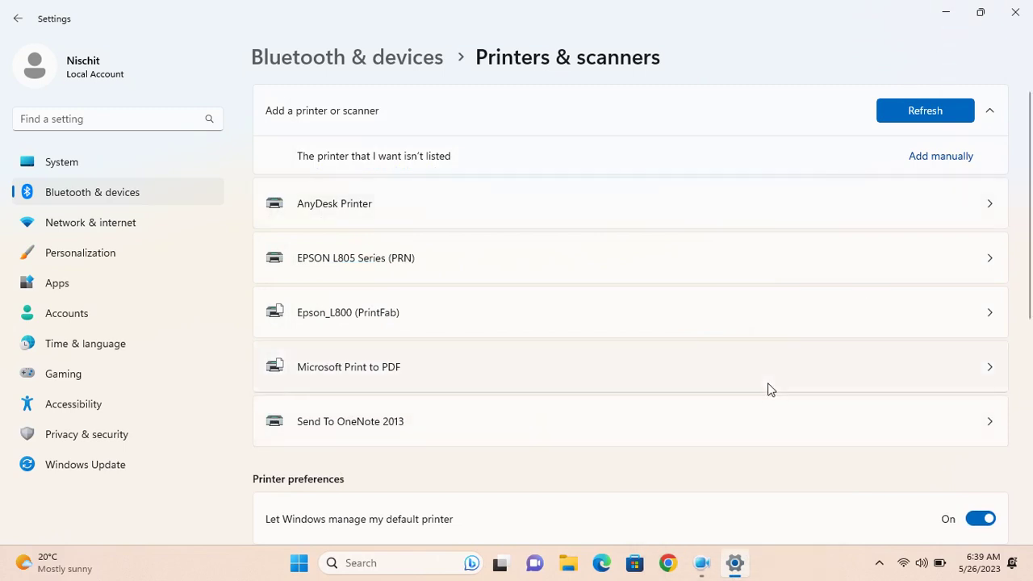
click(703, 562)
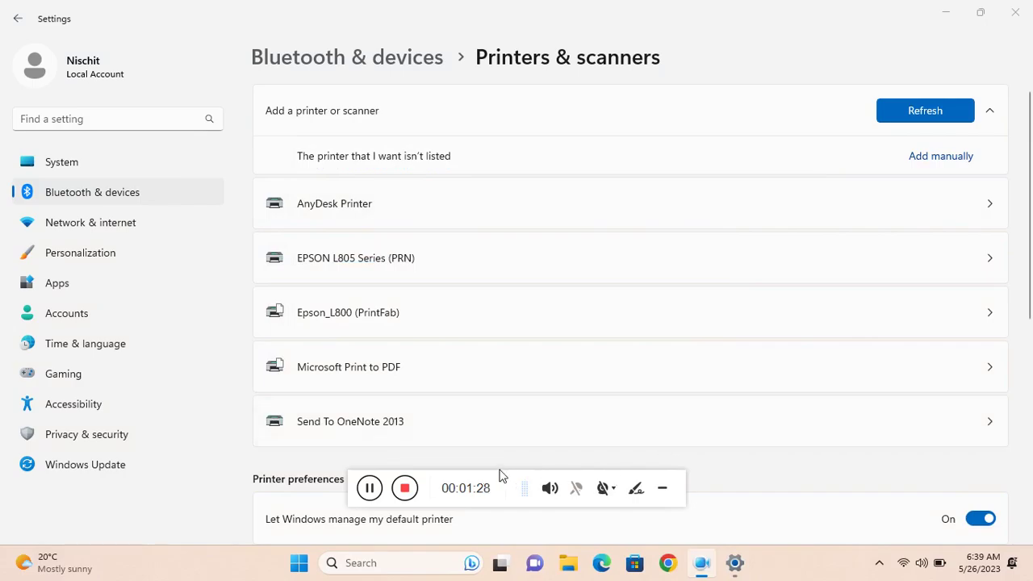
click(371, 488)
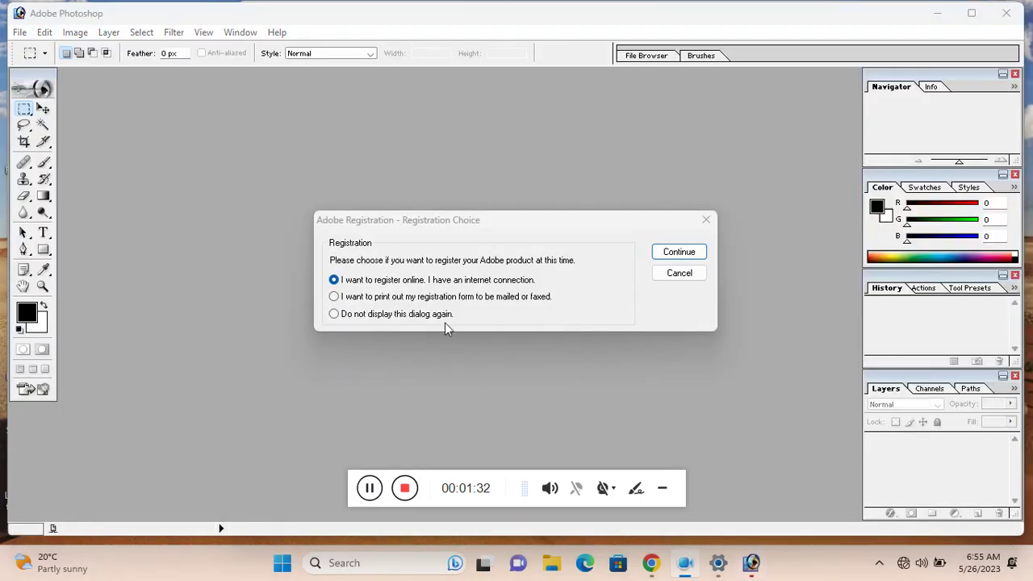
- In Adobe Photoshop, turn off the registration prompt permanently and decline customizing the color settings
click(440, 317)
click(694, 257)
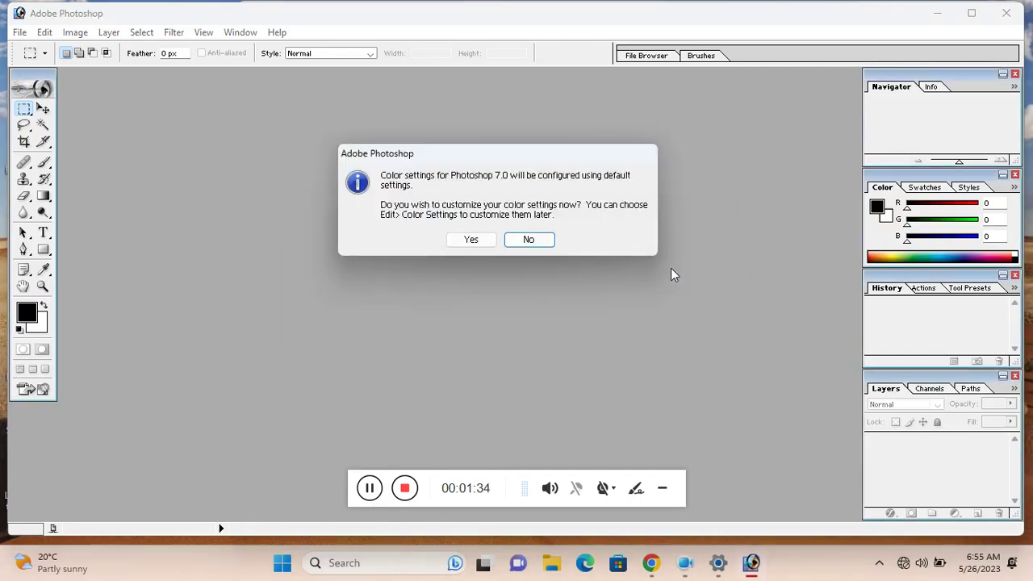
click(546, 239)
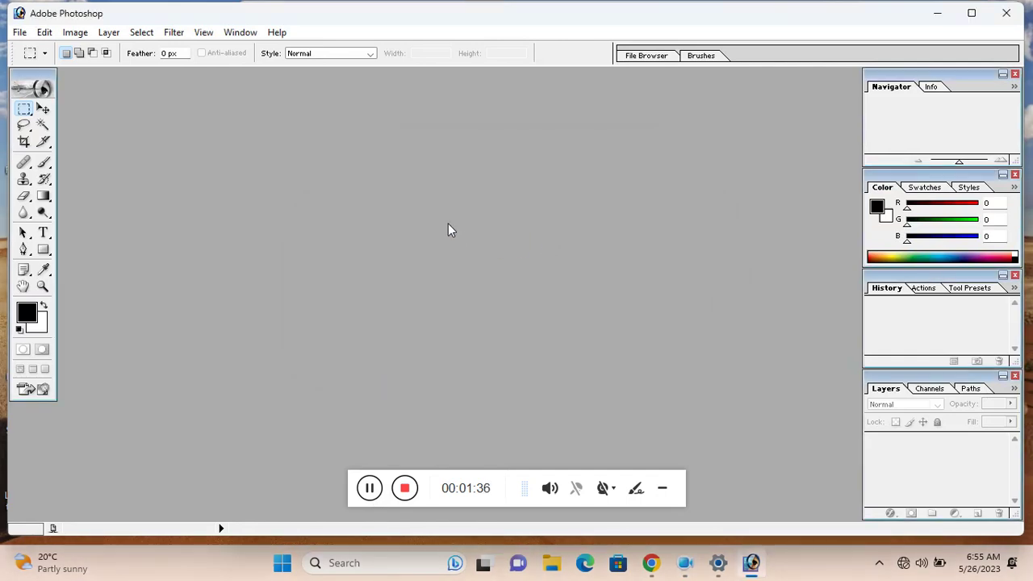
- Open 20mm dori blue.tif from the Desktop without updating its text layers, and move its document window lower
double_click(396, 197)
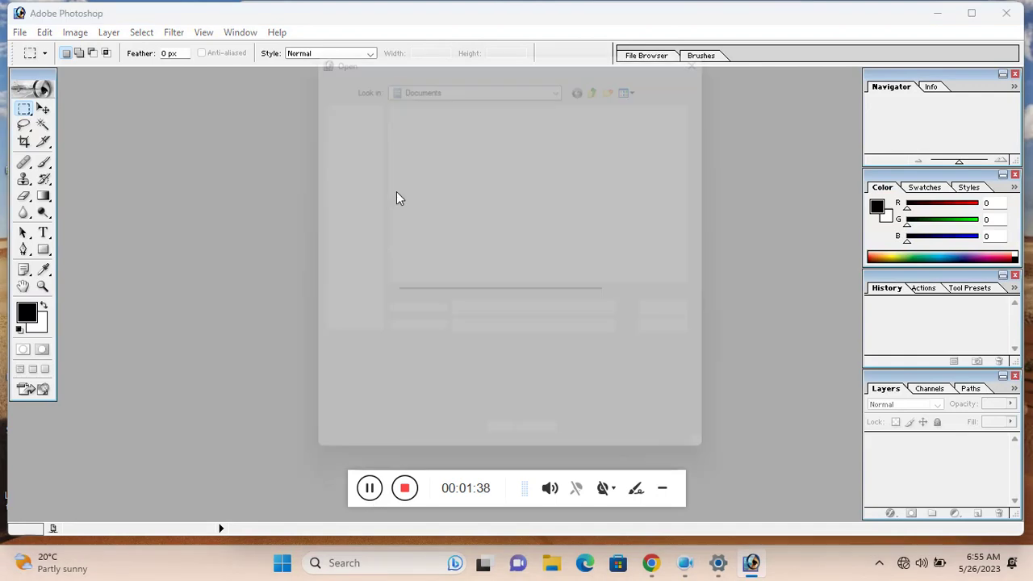
click(341, 168)
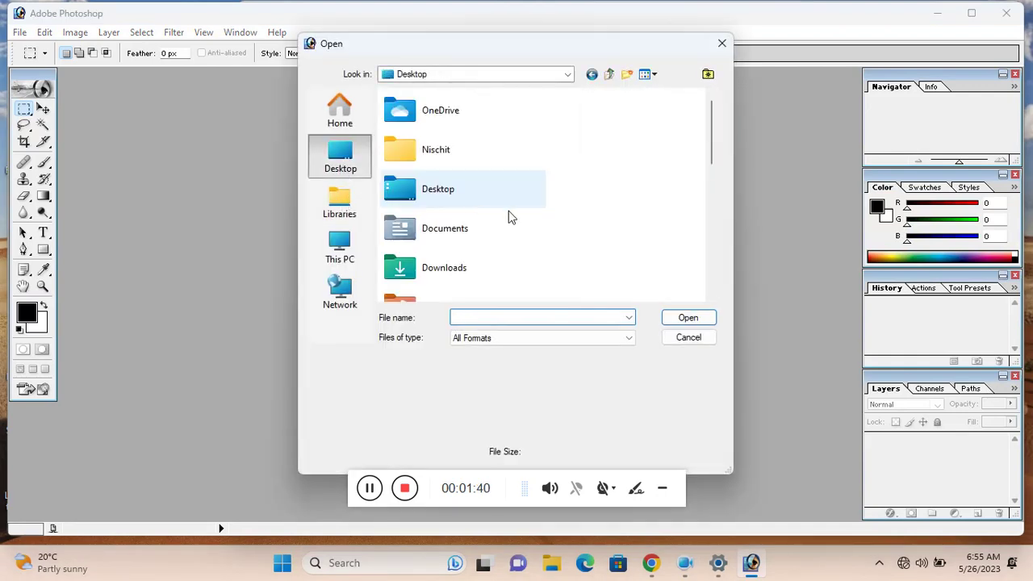
drag(715, 138, 712, 273)
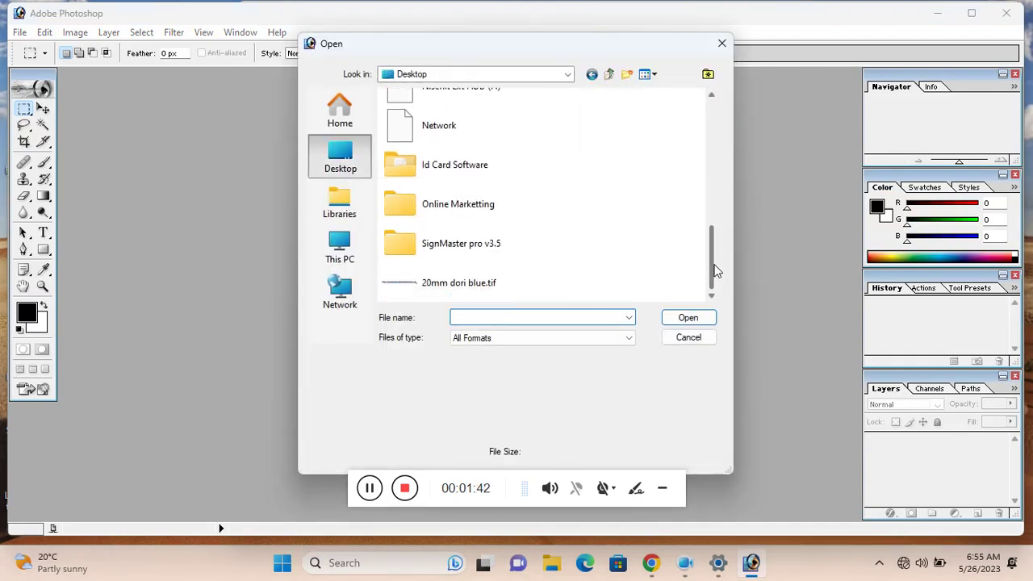
double_click(471, 277)
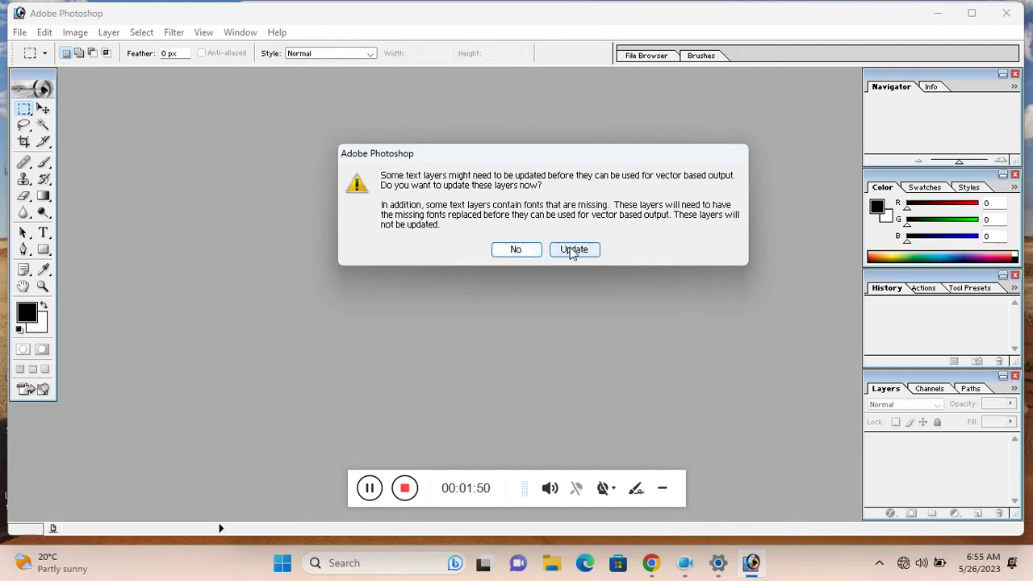
click(517, 250)
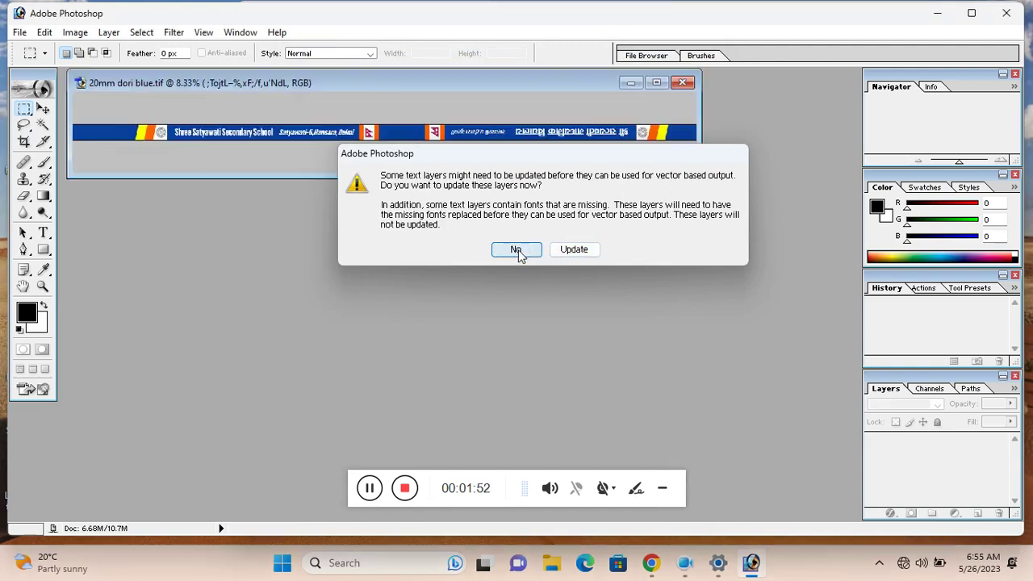
drag(515, 84, 535, 158)
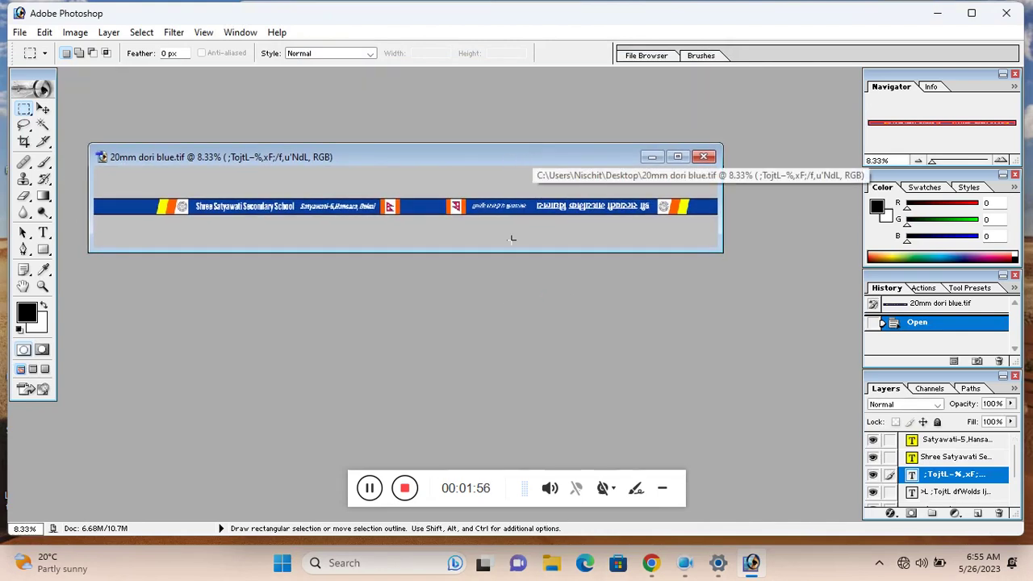
key(ctrl+n)
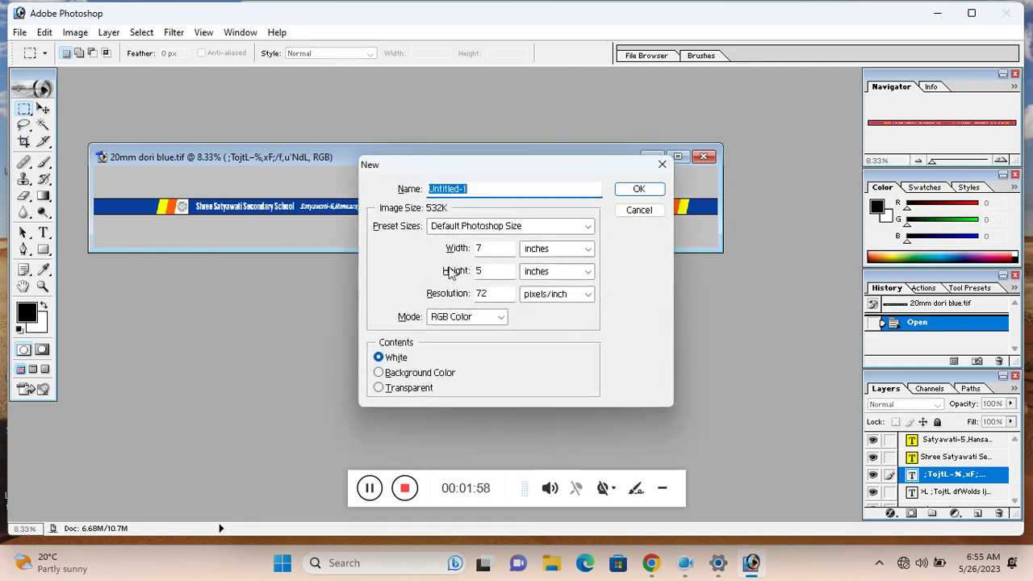
click(484, 248)
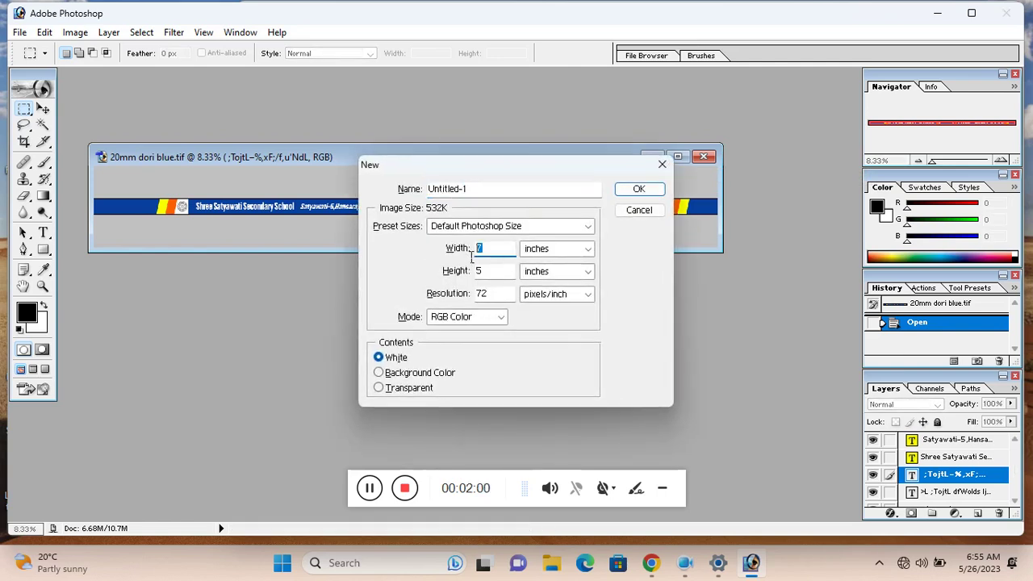
key(Escape)
- Check the pixel dimensions, document size and resolution of 20mm dori blue.tif without changing them
right_click(381, 154)
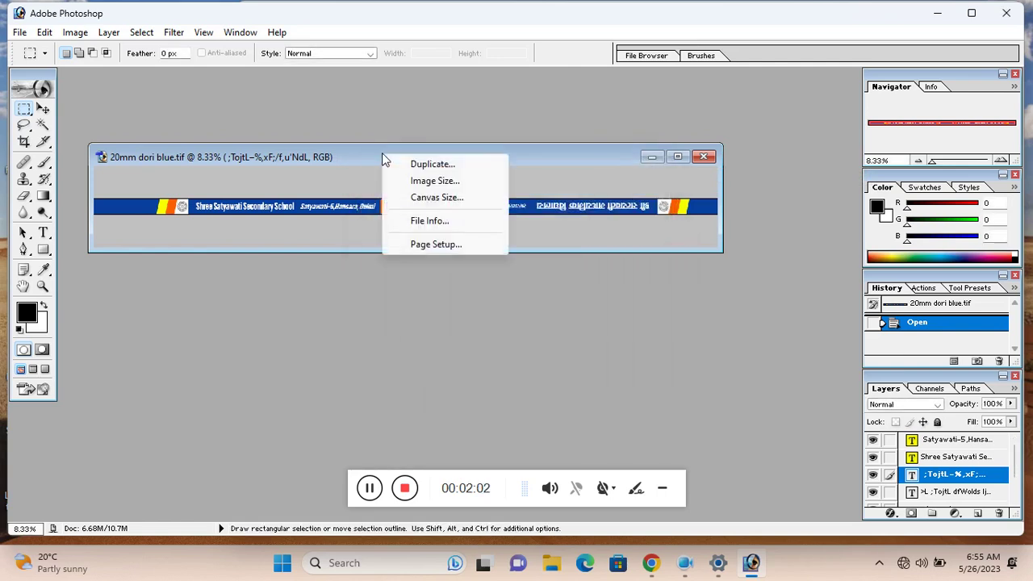
click(403, 181)
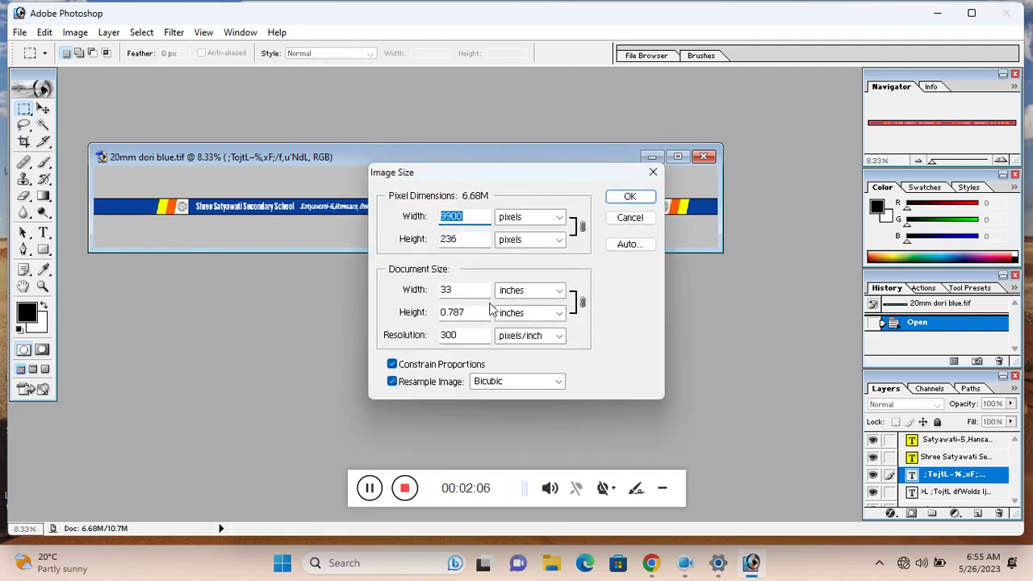
click(630, 218)
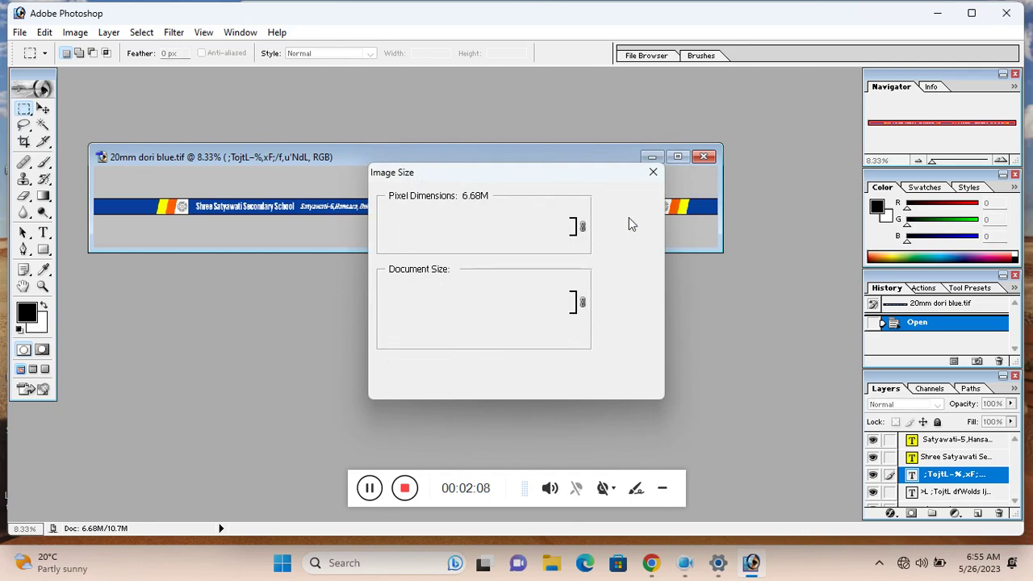
- Create a new white RGB document 34 inches wide and 8.5 inches high at 72 pixels/inch
key(ctrl+n)
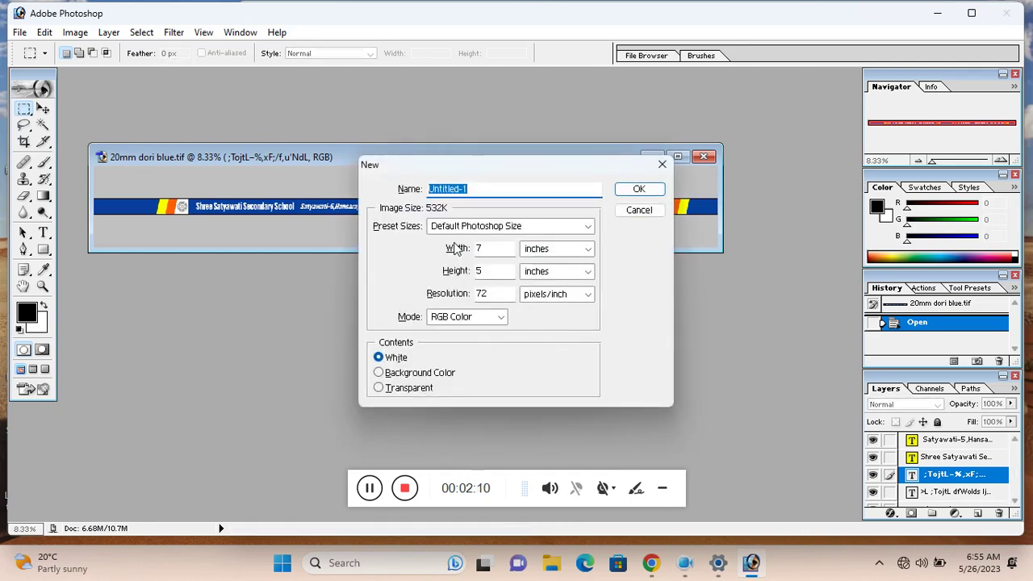
click(496, 250)
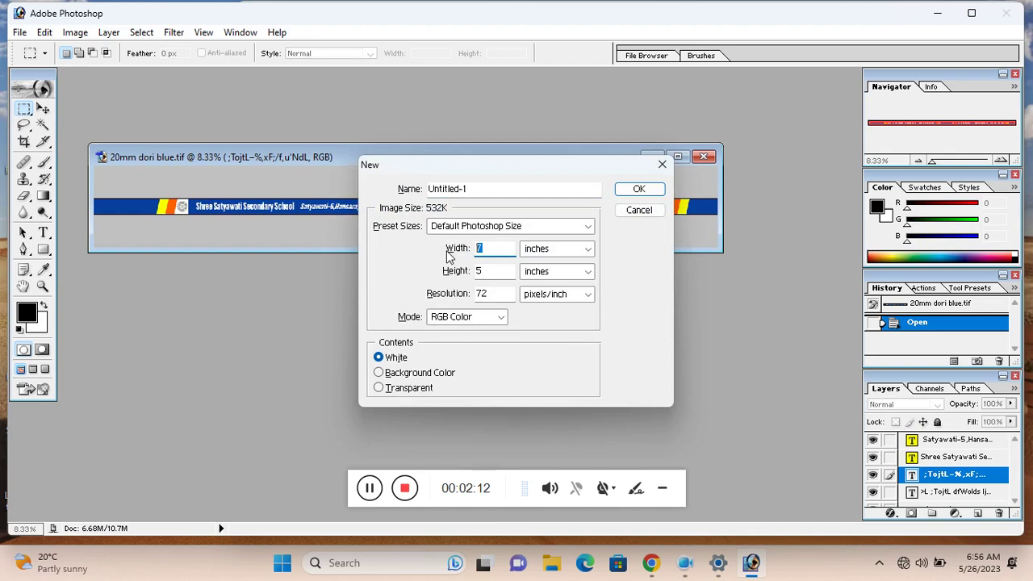
text(8)
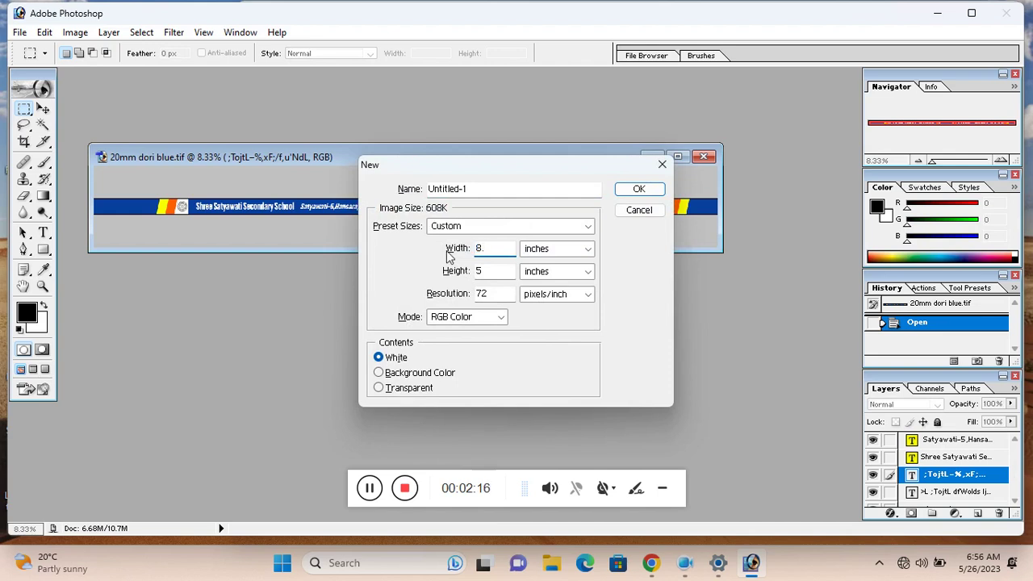
key(BackSpace)
text(33)
key(Tab)
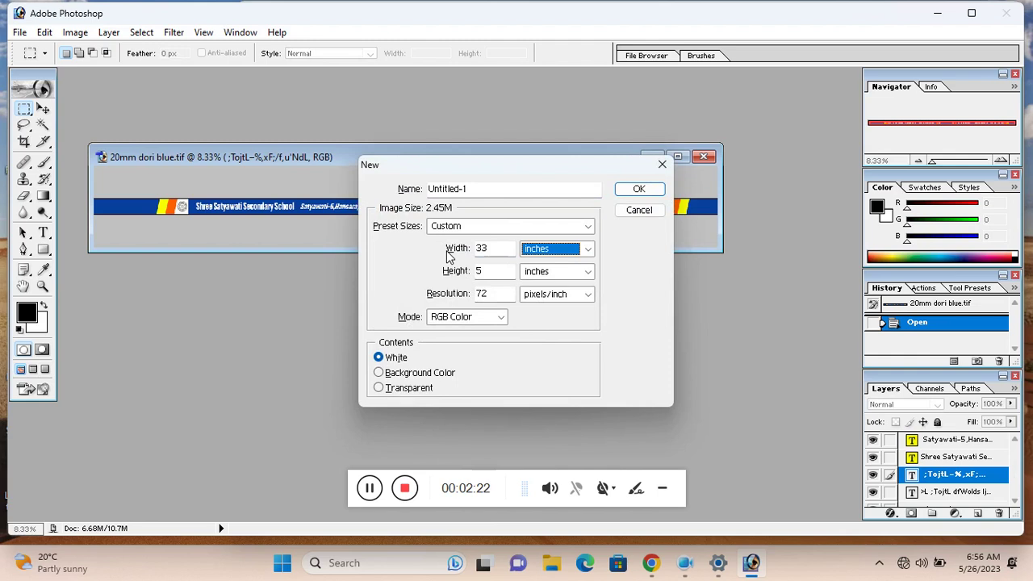
key(Tab)
text(8)
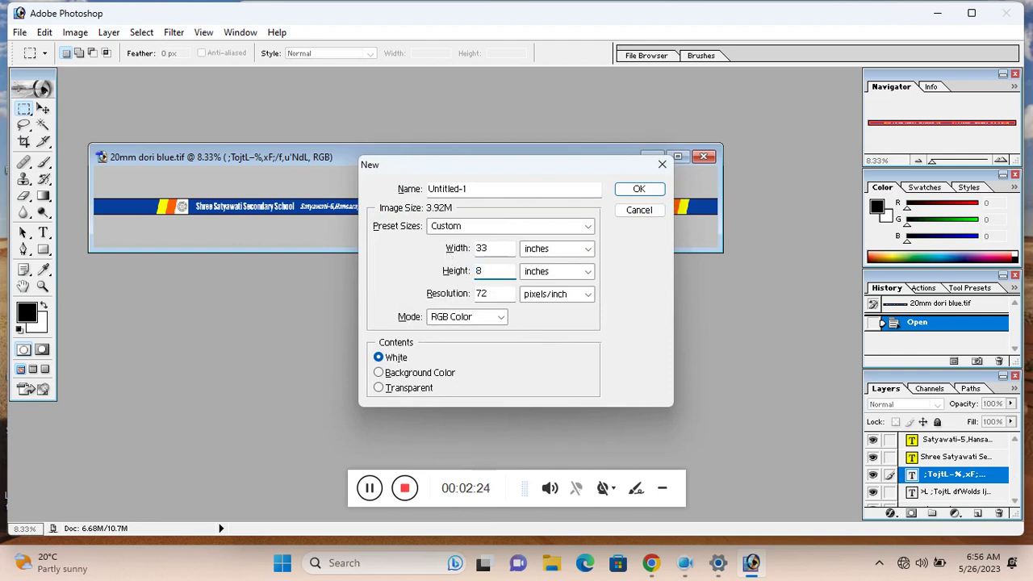
text(.5)
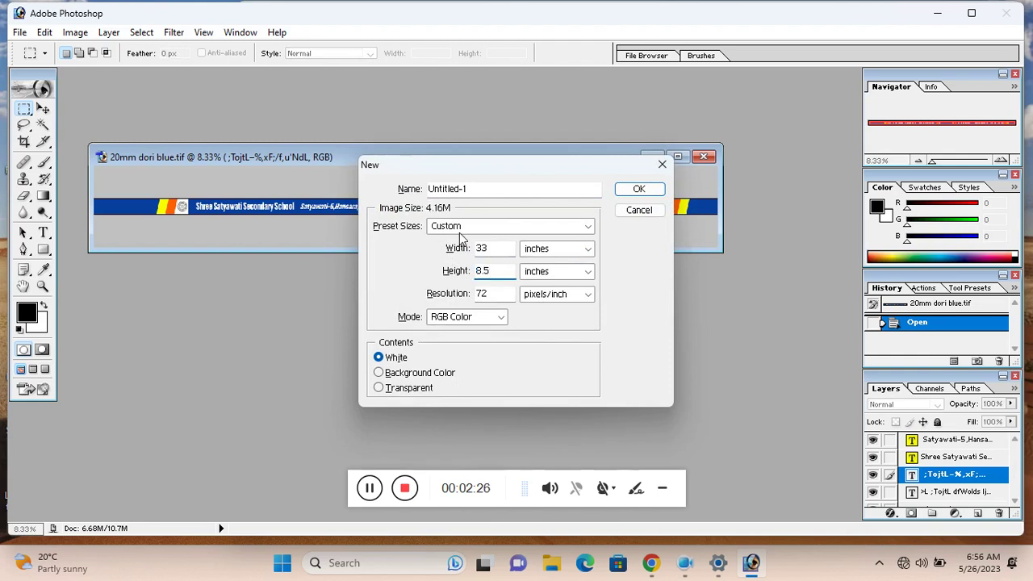
double_click(485, 249)
text(34)
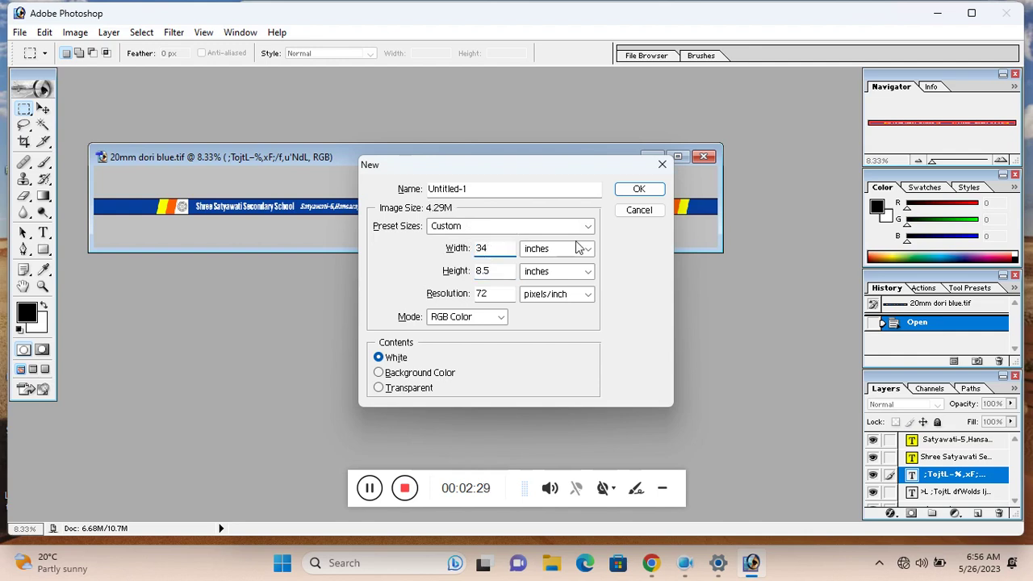
click(629, 192)
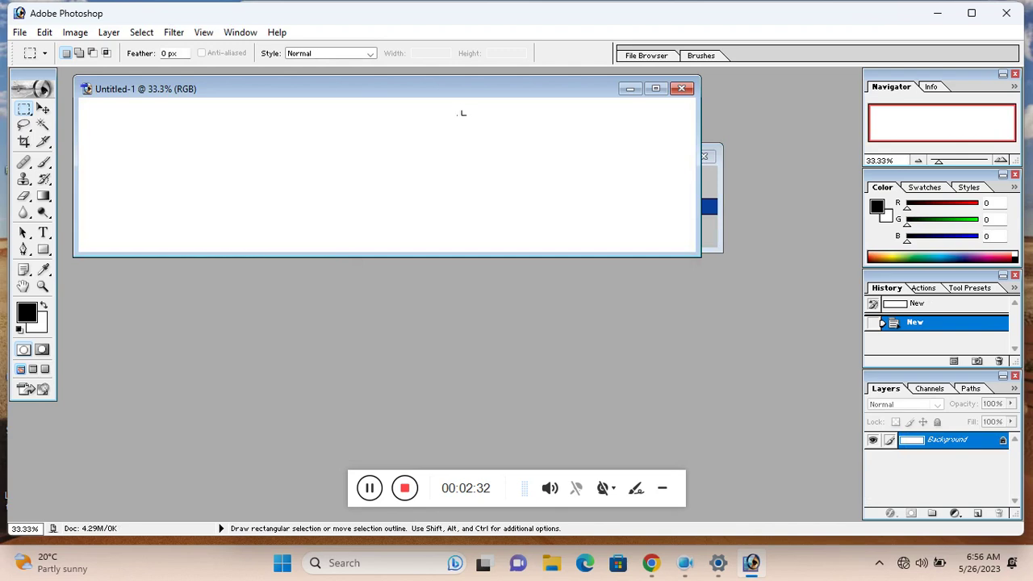
- Place the untitled document's window below the strap design's window and clear the stray marquee selection
drag(455, 98, 475, 173)
drag(415, 96, 489, 269)
click(518, 294)
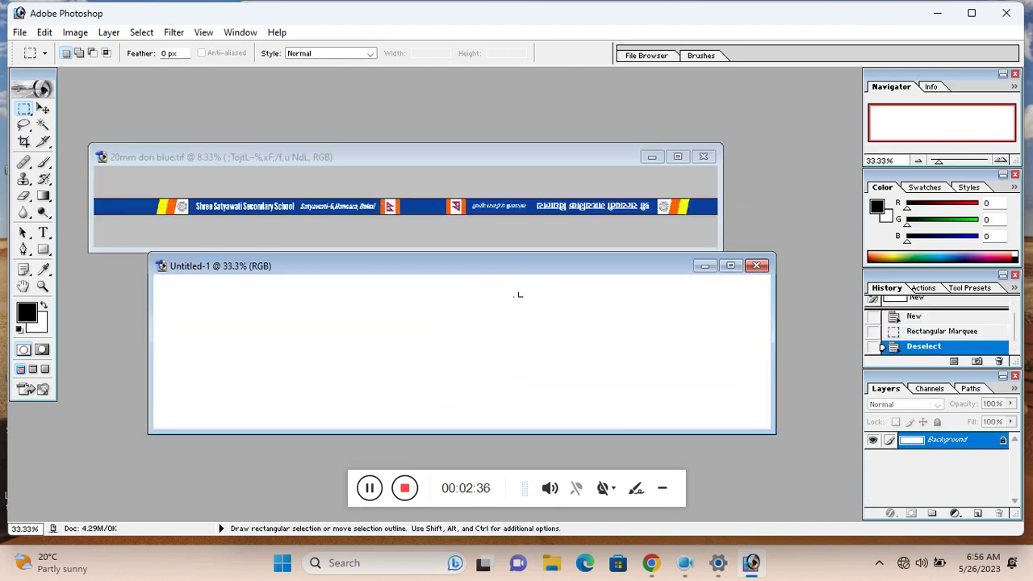
- Merge the visible layers of 20mm dori blue.tif and copy the merged strap into the untitled document with the Move tool
key(v)
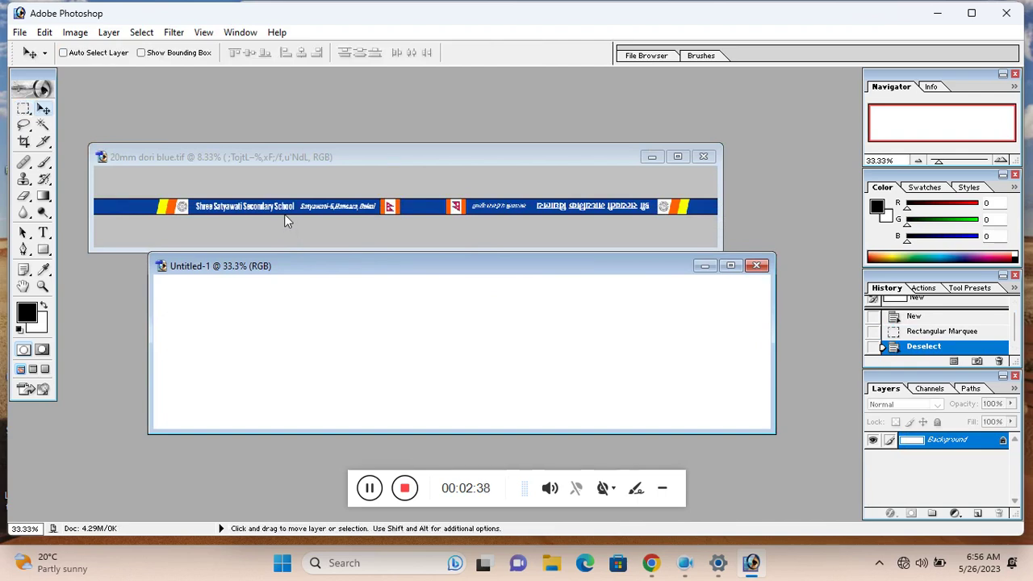
click(332, 162)
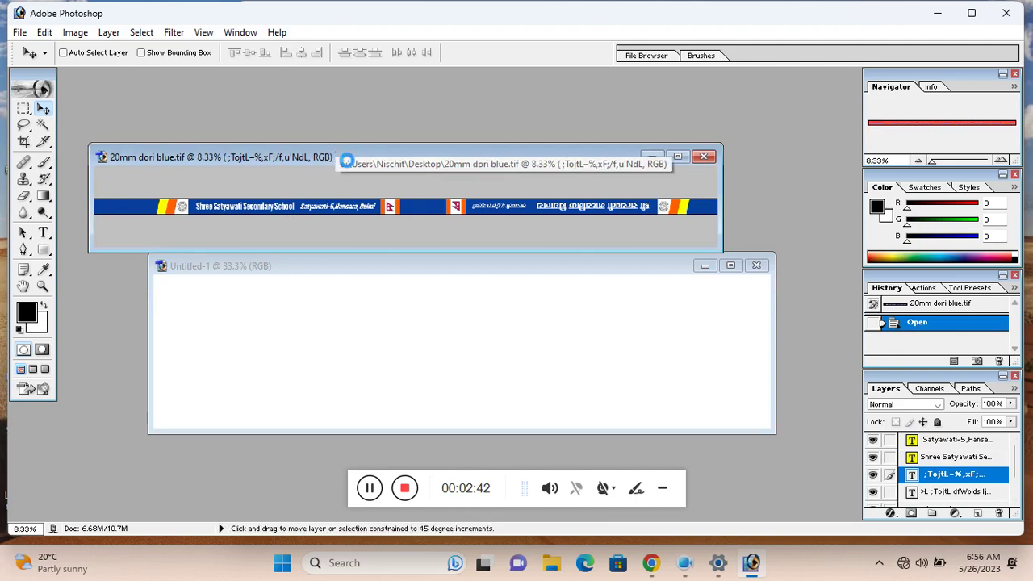
key(ctrl+shift+e)
drag(345, 212, 351, 288)
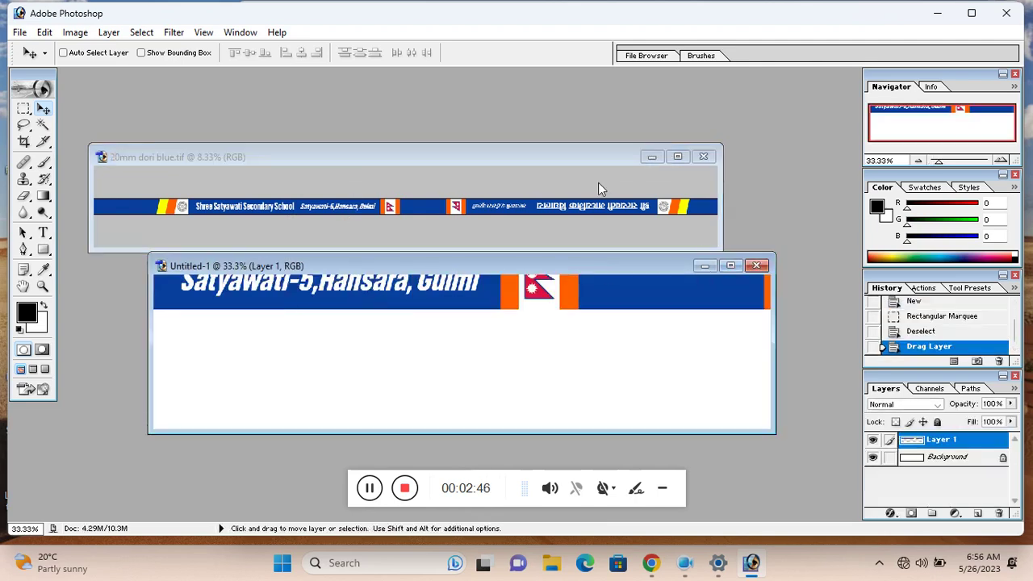
- Check the image size and resolution of 20mm dori blue.tif without changing them
right_click(549, 164)
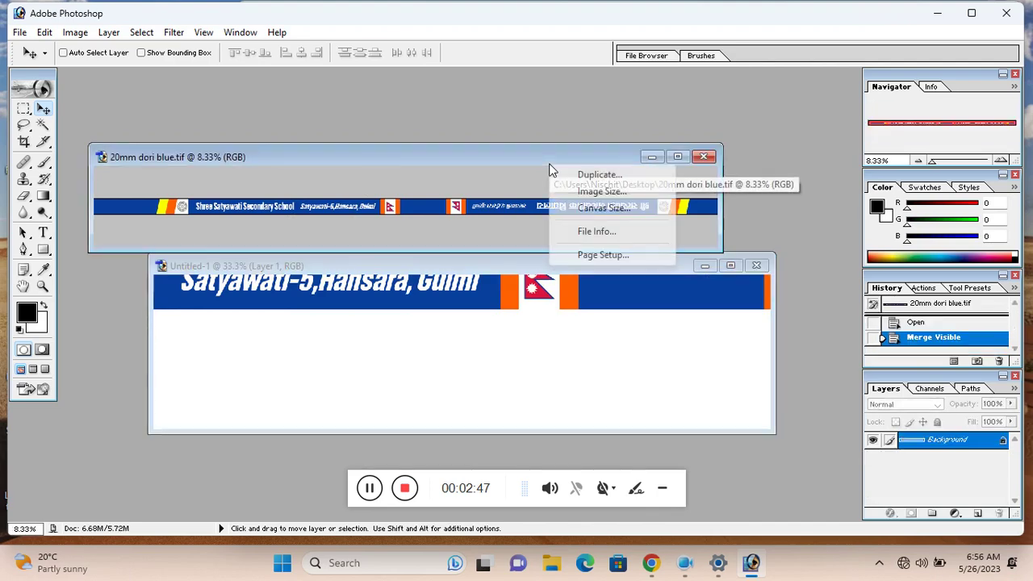
click(601, 191)
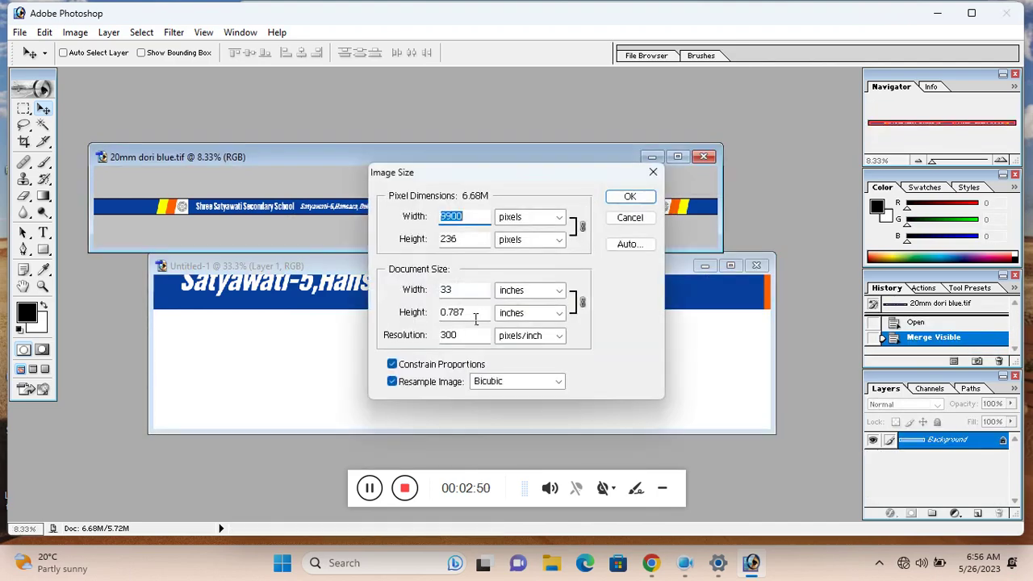
key(Escape)
- Try to set the untitled document's resolution to 300 pixels/inch
right_click(534, 260)
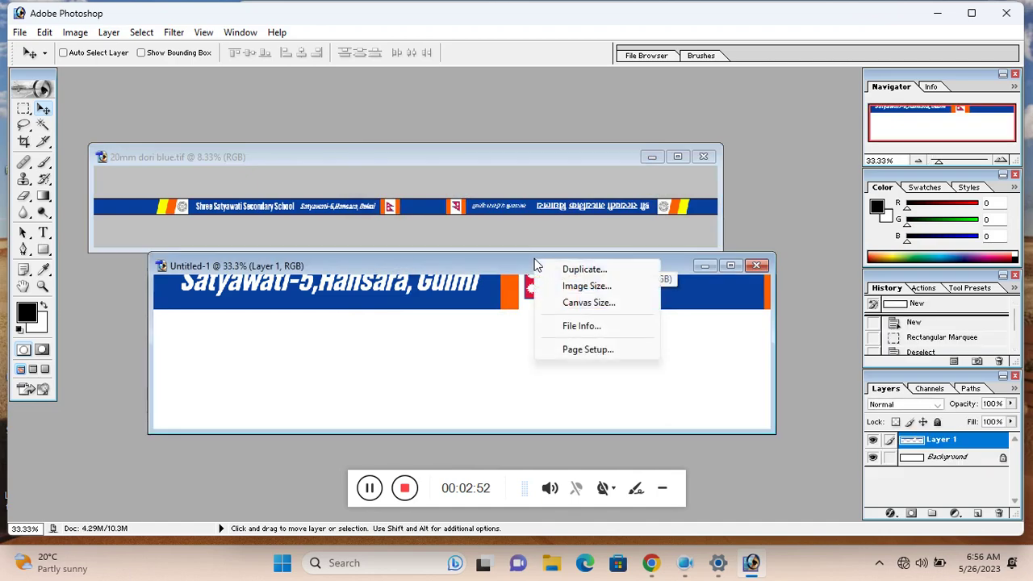
click(601, 286)
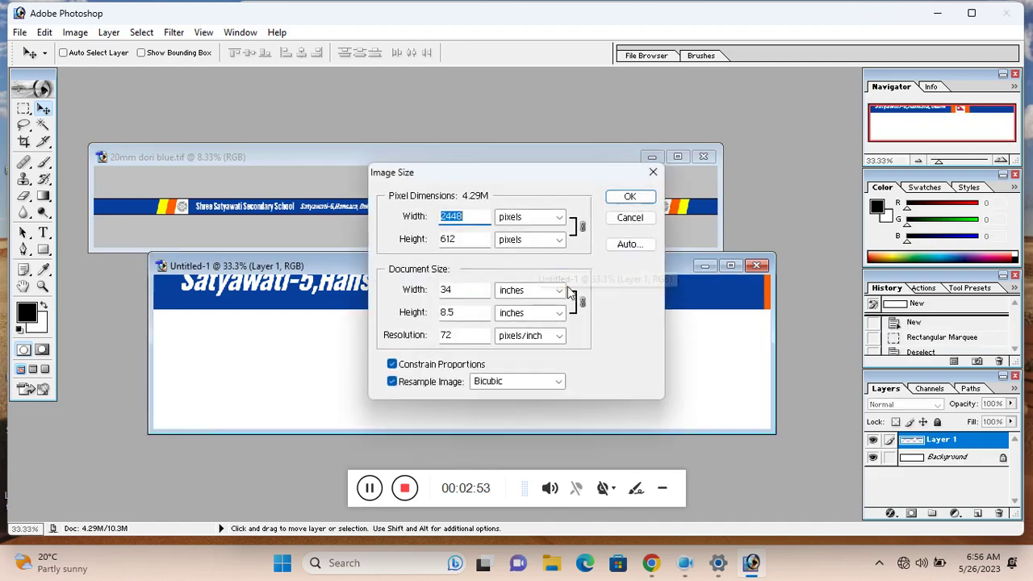
double_click(481, 341)
text(3)
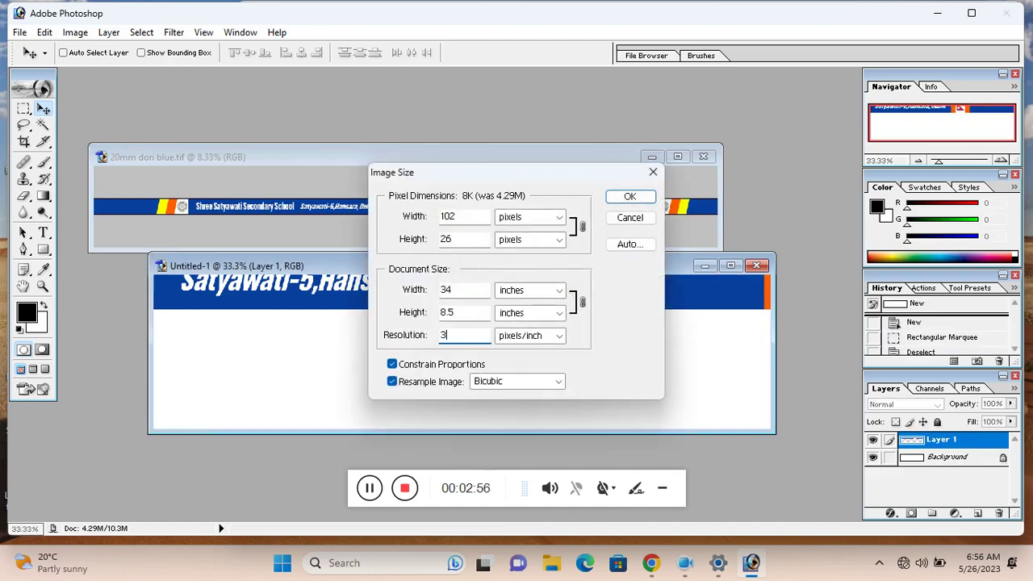
text(00)
key(Return)
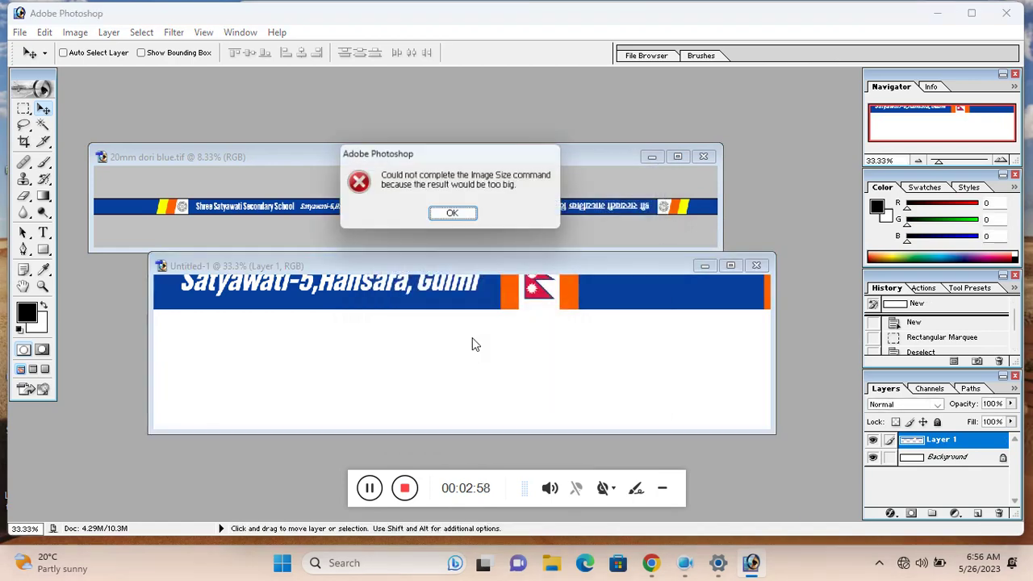
click(454, 214)
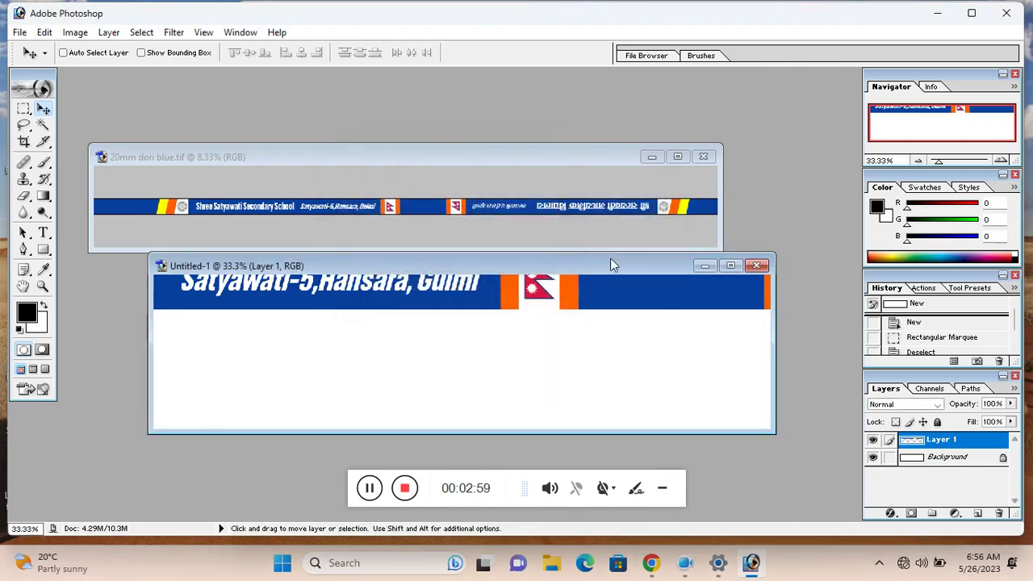
- Discard the untitled document and create a new white RGB document of 34 by 8.5 inches at 300 pixels/inch
click(756, 266)
click(476, 219)
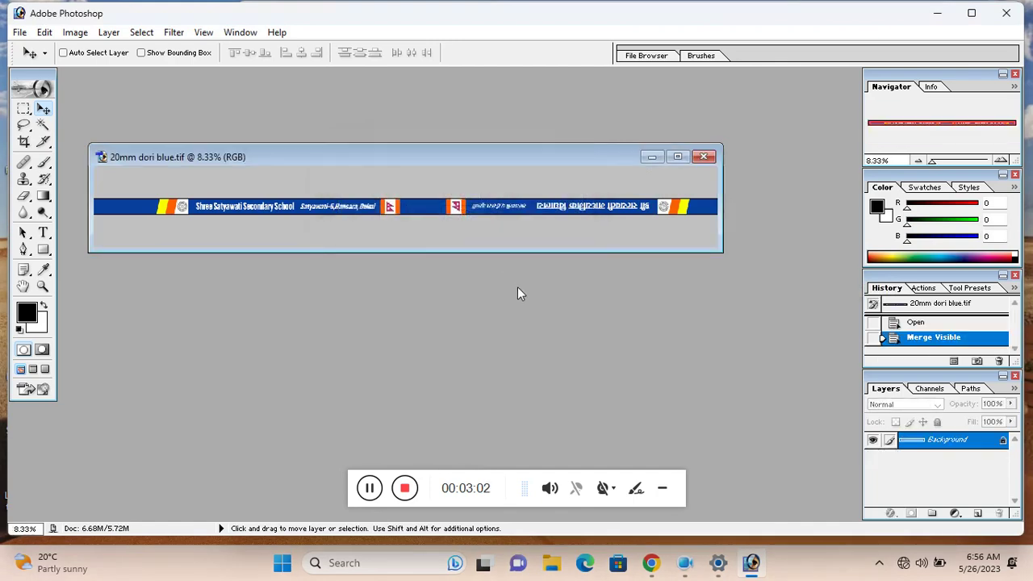
key(ctrl+n)
double_click(505, 295)
text(200)
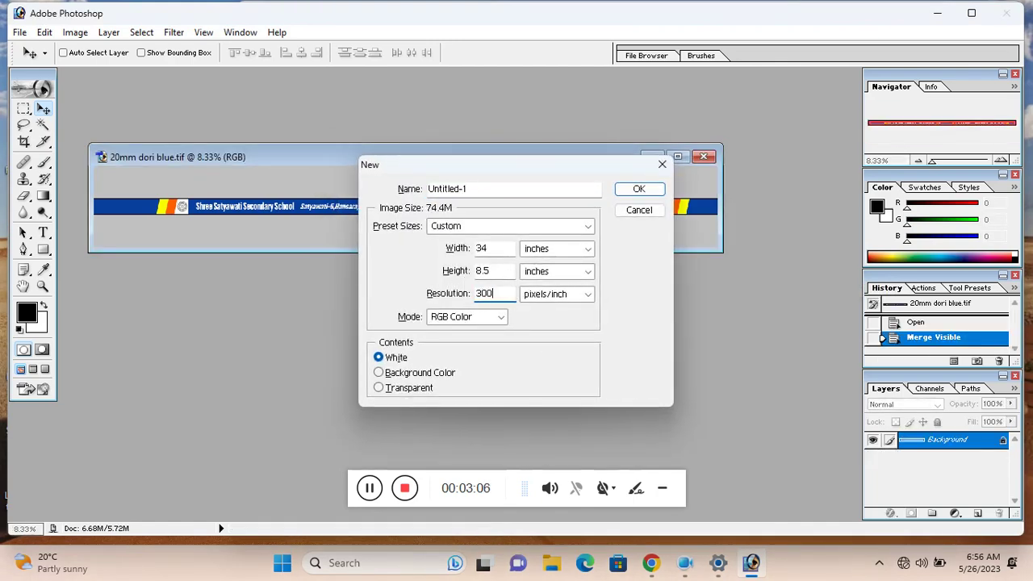
key(Return)
- Move the new document's window below the design, then copy the strap into it and place it along the page's upper edge
drag(403, 100, 452, 252)
click(381, 208)
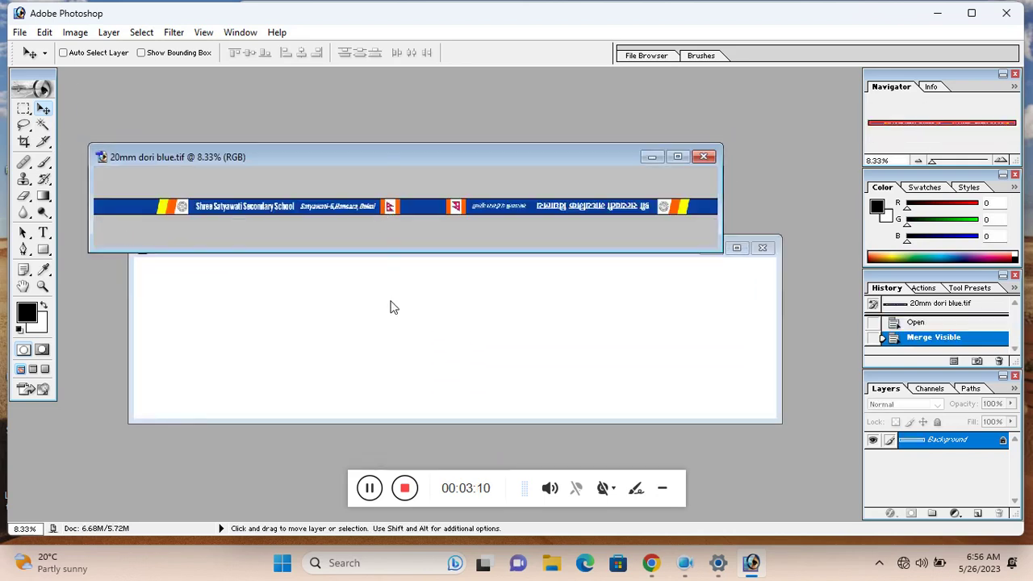
drag(353, 208, 396, 276)
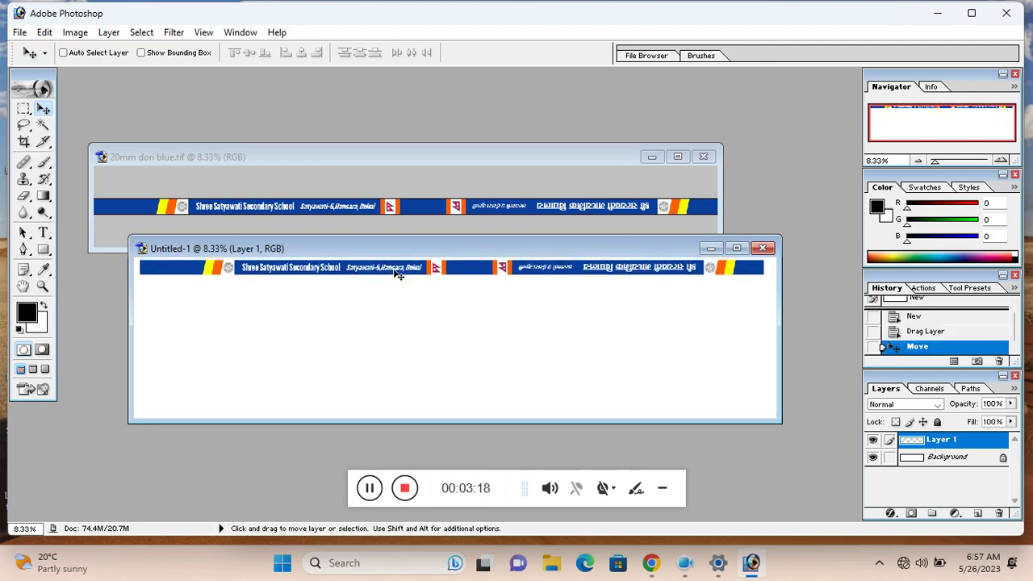
- Duplicate the strap nine times, stacking the copies closely downward so that ten rows fill the page
drag(395, 279, 392, 294)
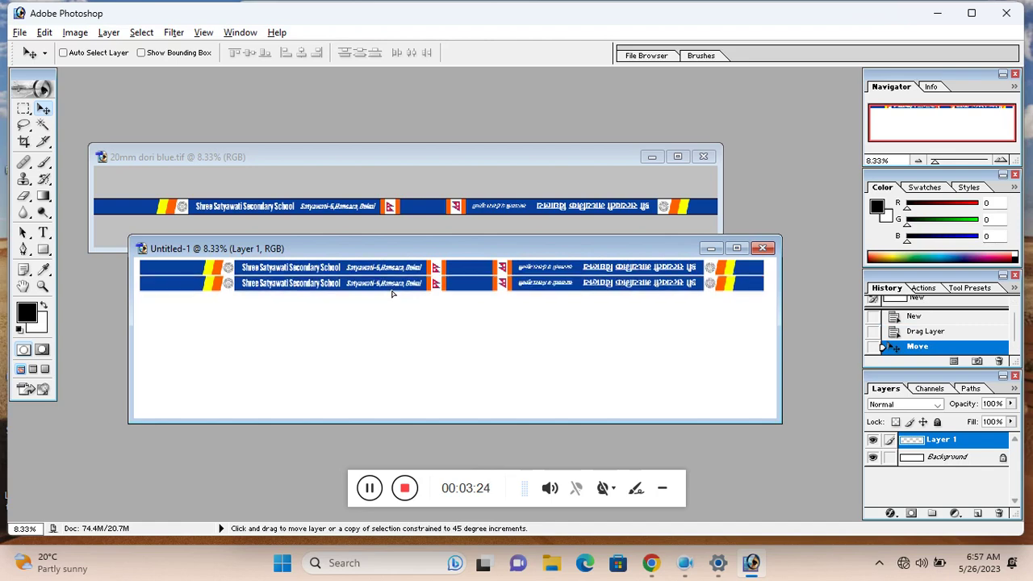
mouse_move(391, 294)
mouse_down()
mouse_move(400, 316)
mouse_move(390, 342)
mouse_move(386, 330)
mouse_move(384, 359)
mouse_move(378, 344)
mouse_move(382, 414)
mouse_move(386, 393)
mouse_move(444, 389)
mouse_up()
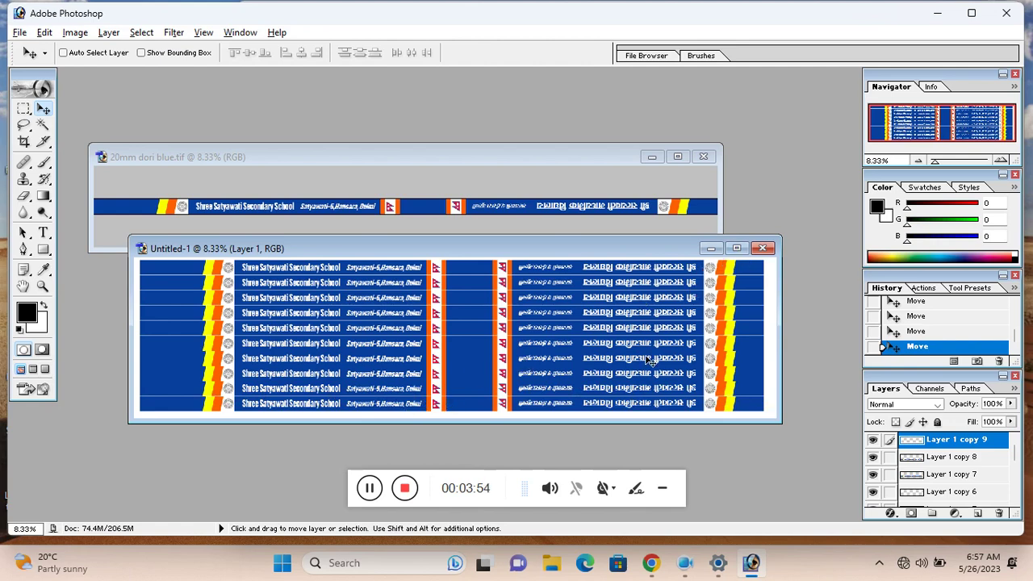
- Leave the print setup without printing and open the Windows Control Panel with the control command
key(ctrl+p)
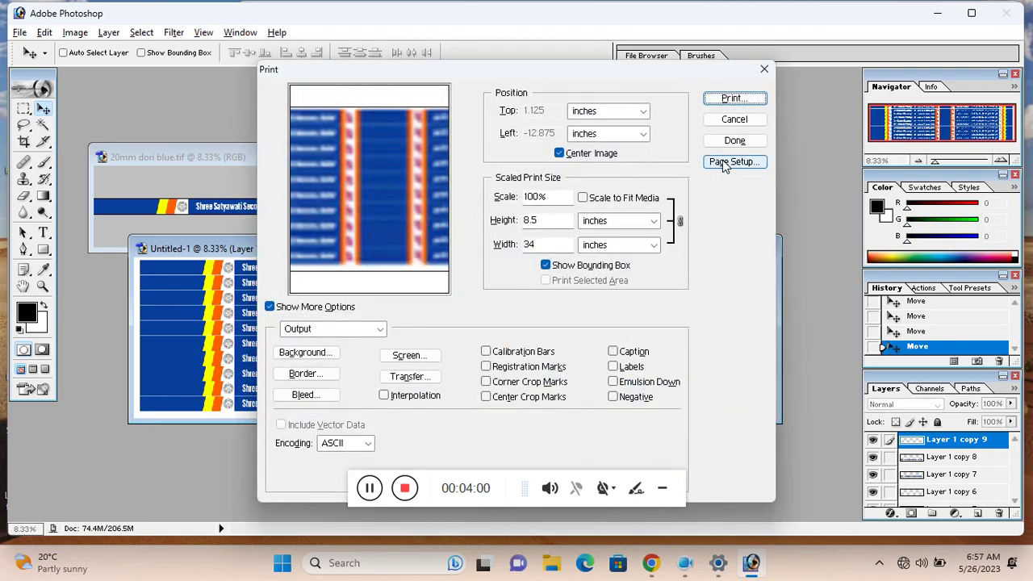
key(Escape)
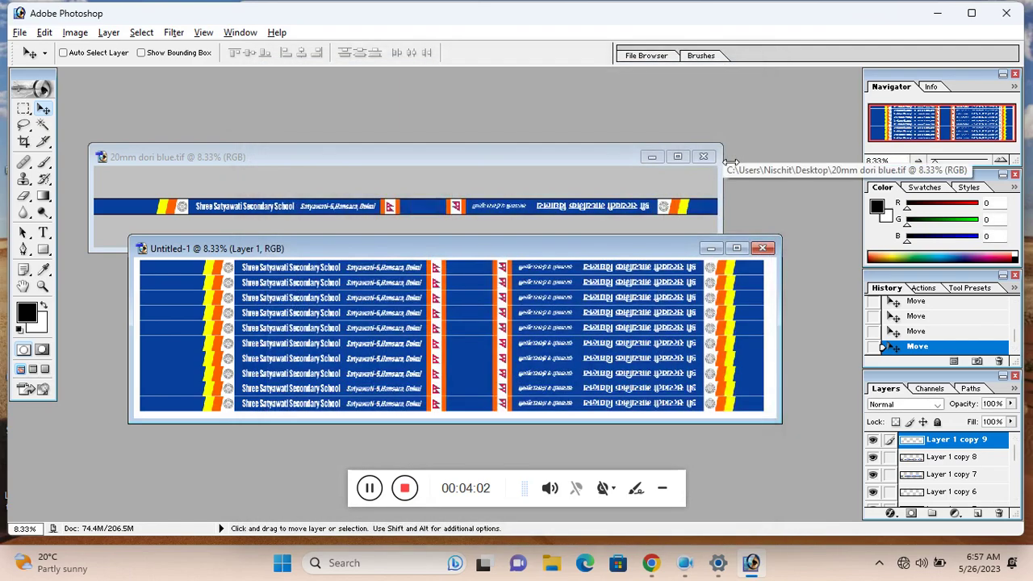
key(super+r)
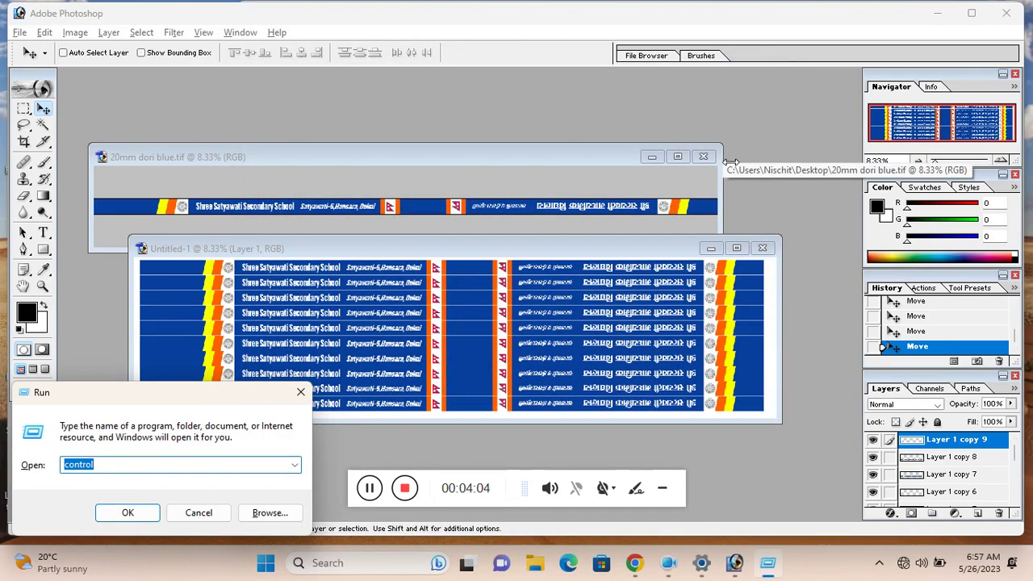
text(contor)
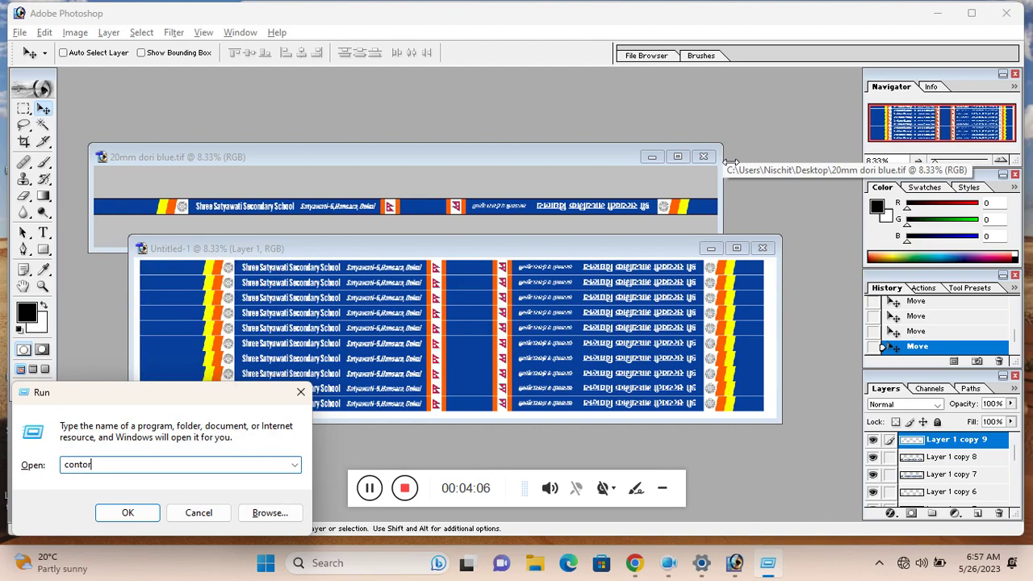
key(BackSpace)
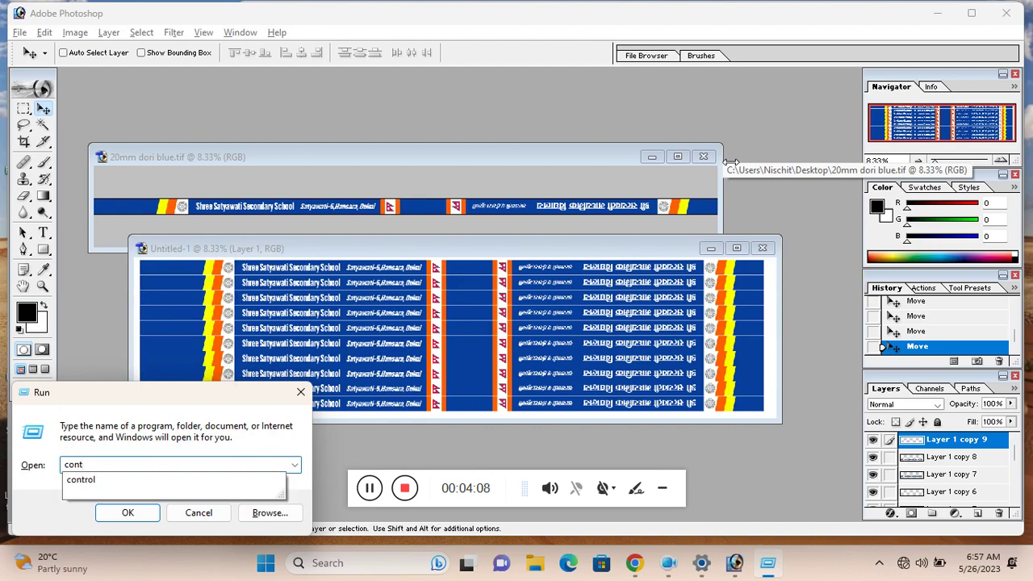
text(rol)
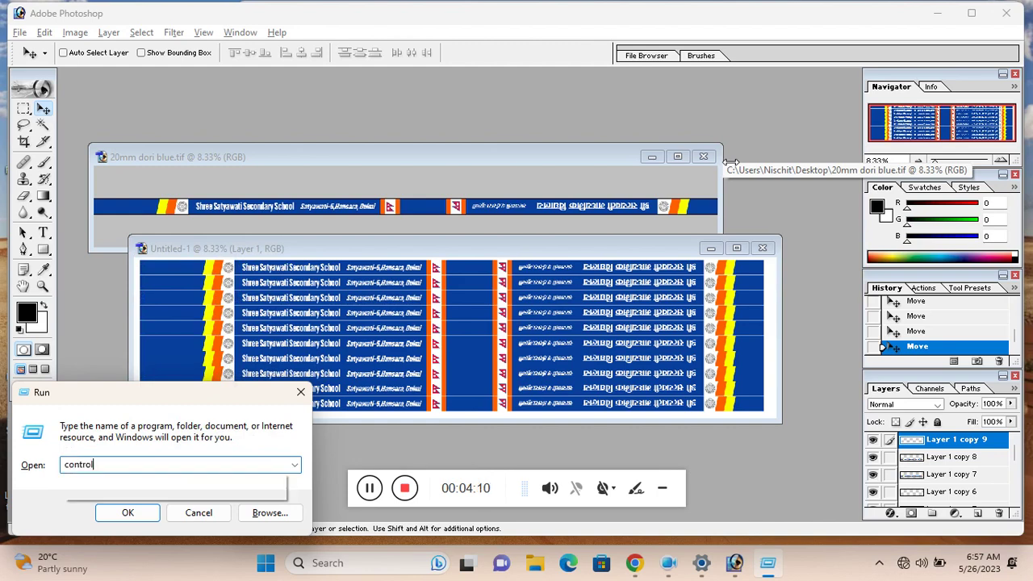
key(Return)
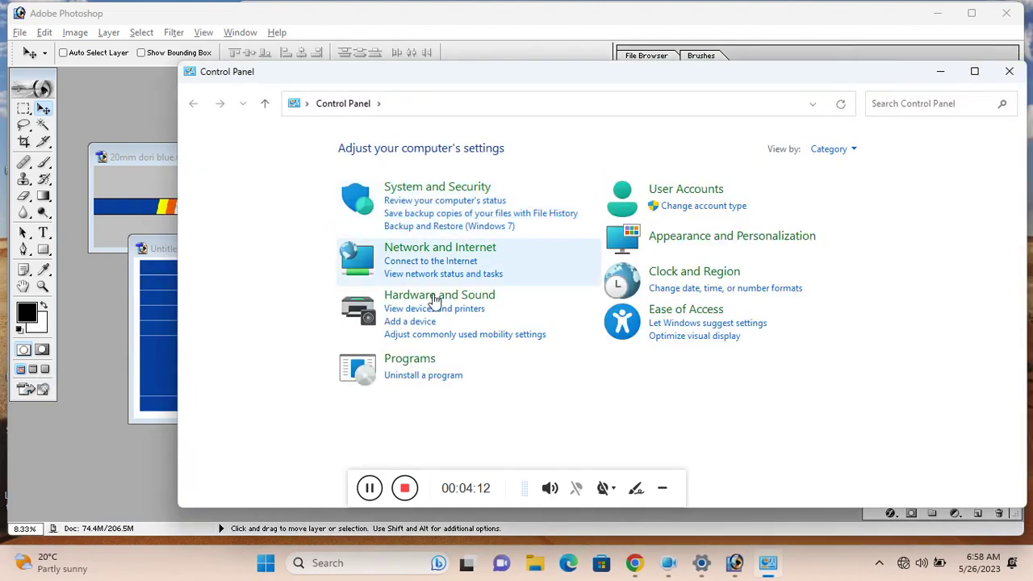
- Find the EPSON L805 Series (PRN) printer in Windows Settings and open its printing preferences
click(428, 320)
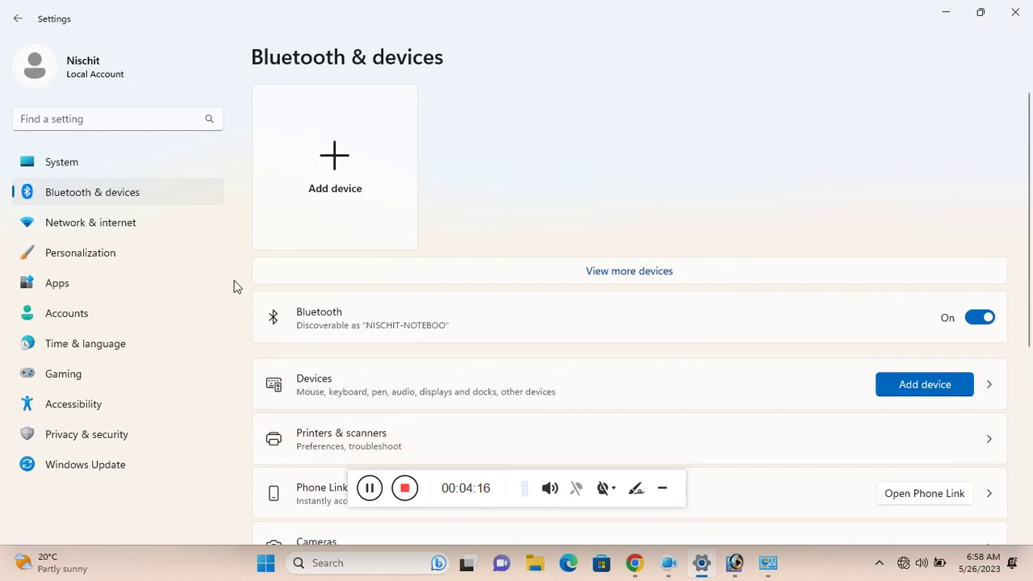
click(110, 132)
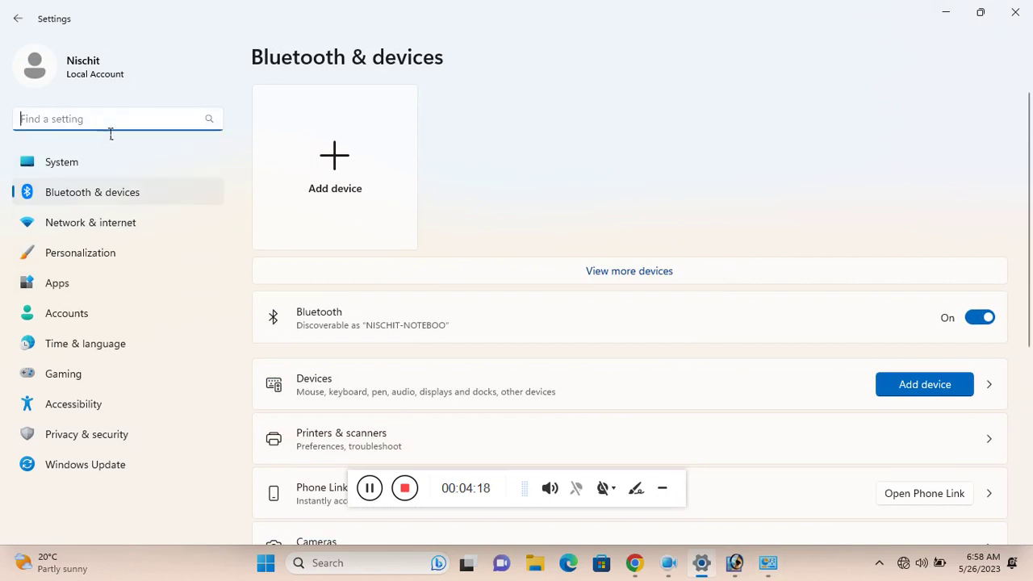
text(print)
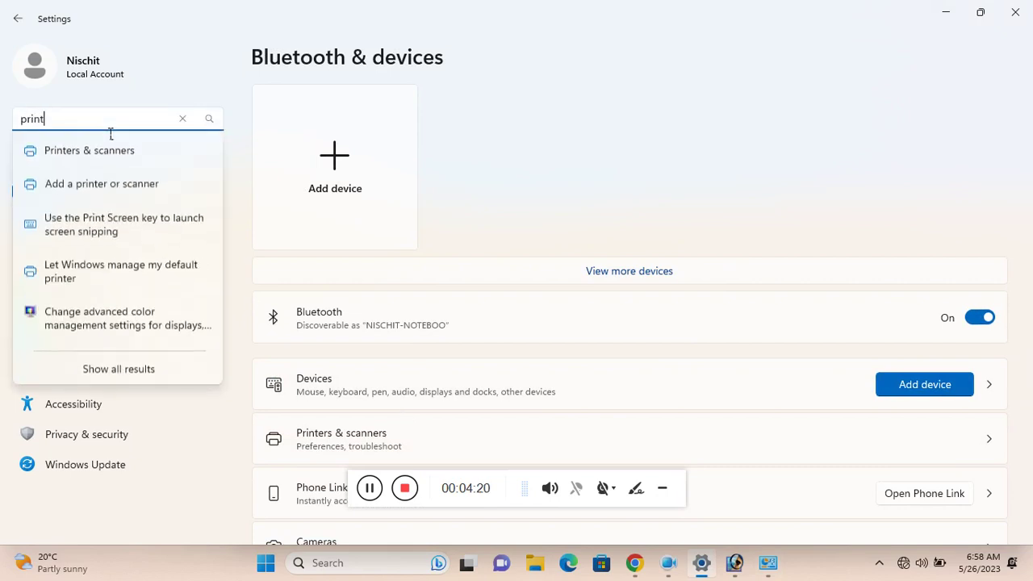
click(101, 149)
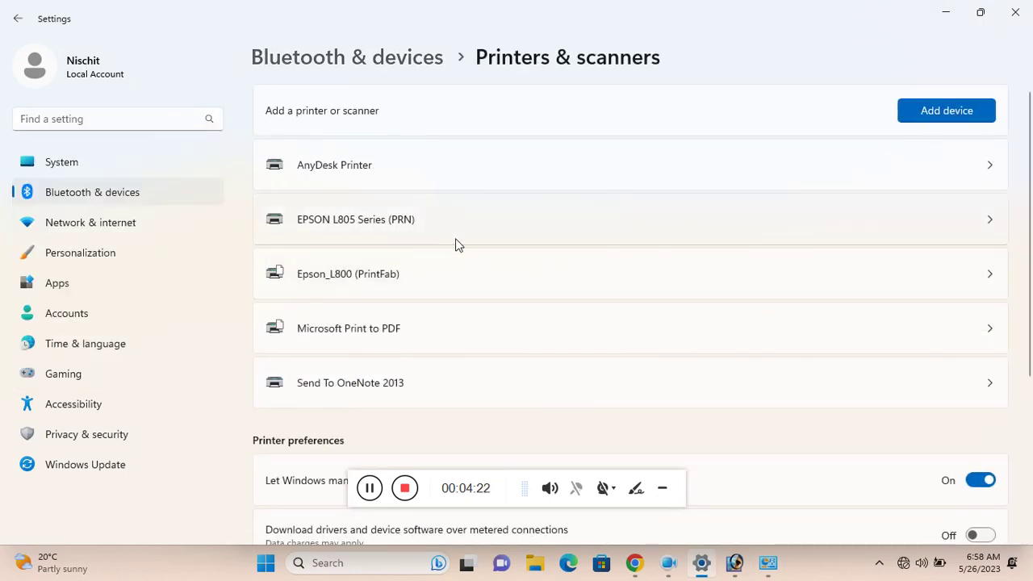
click(457, 242)
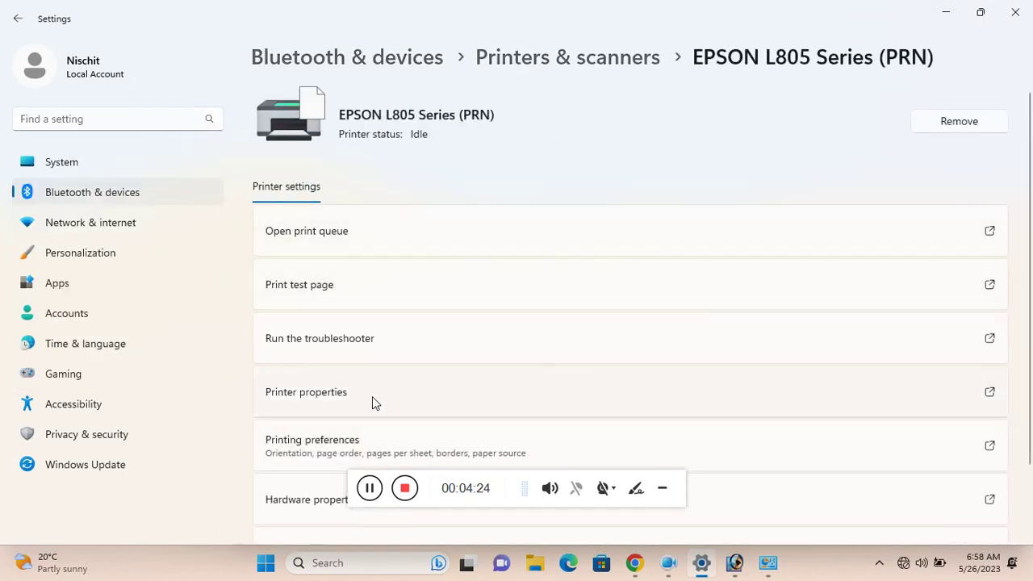
click(381, 440)
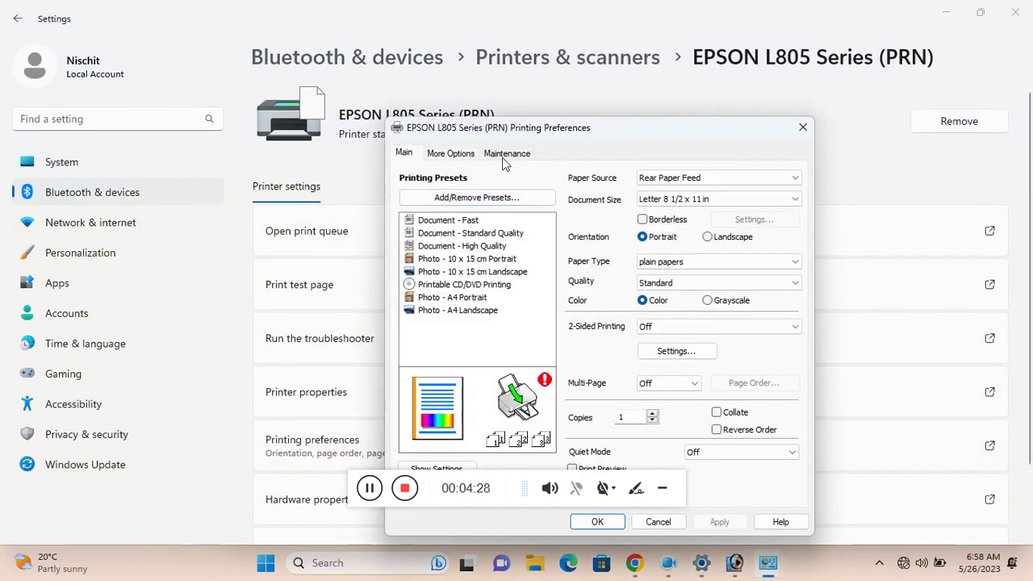
- Create a user-defined paper size with a height of 34 inches and save it as 8.5x34
click(693, 180)
click(694, 180)
click(695, 200)
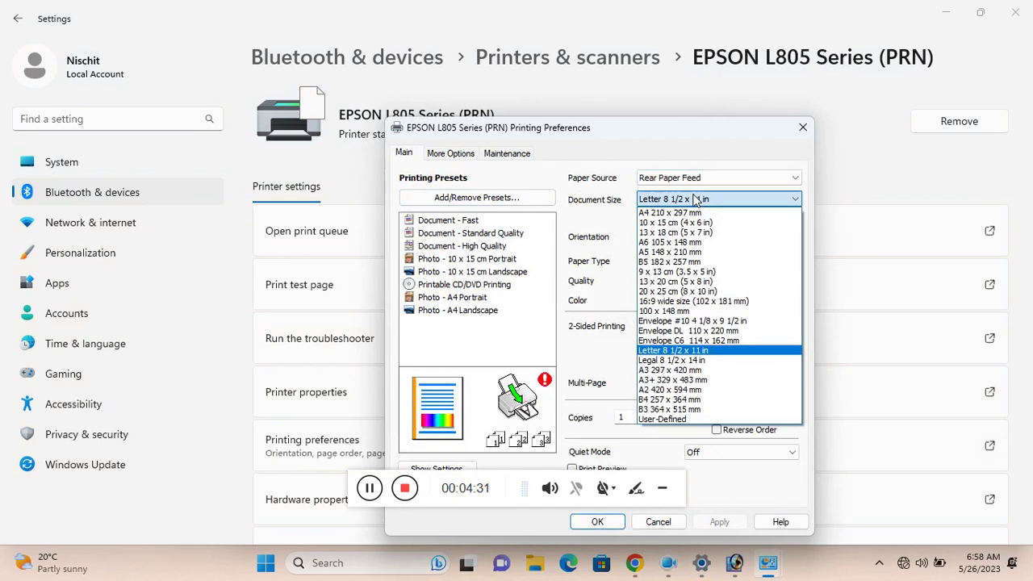
click(689, 419)
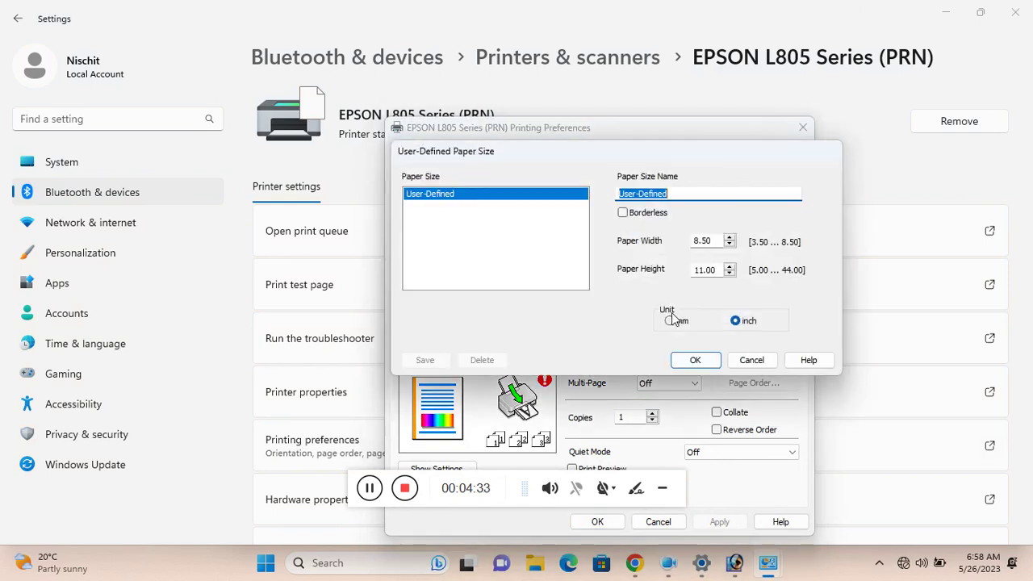
double_click(719, 282)
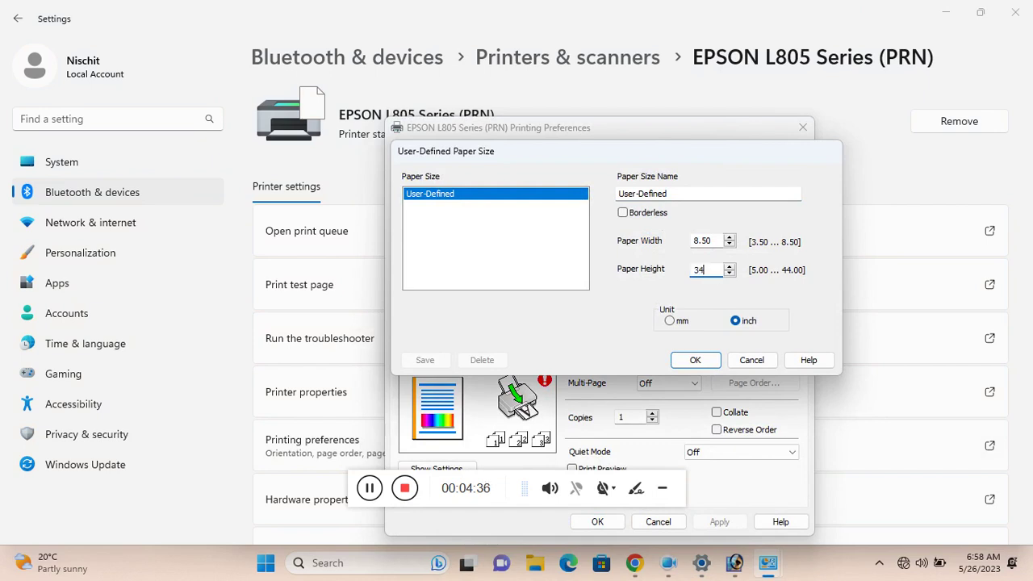
double_click(684, 202)
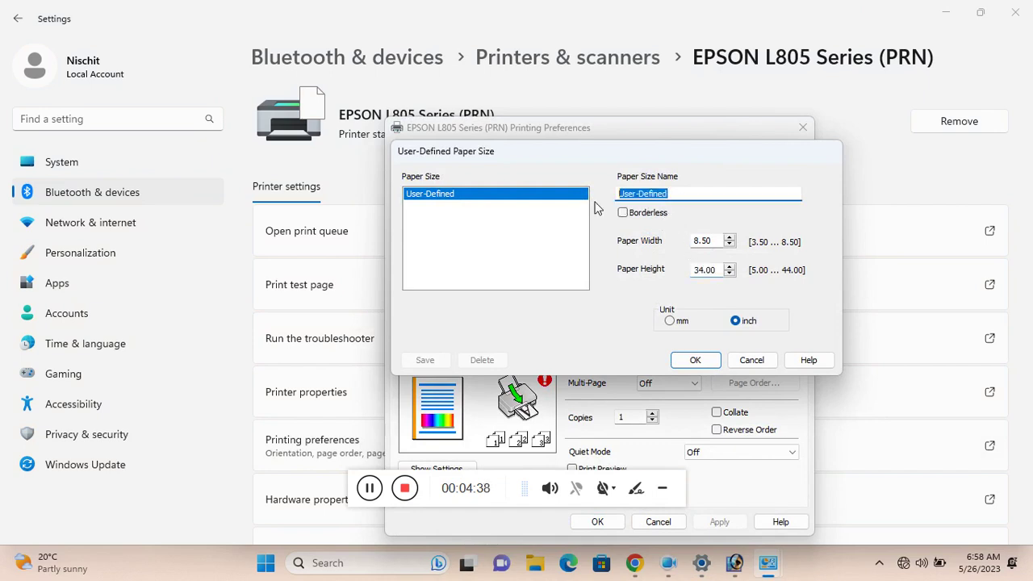
text(8.5x34)
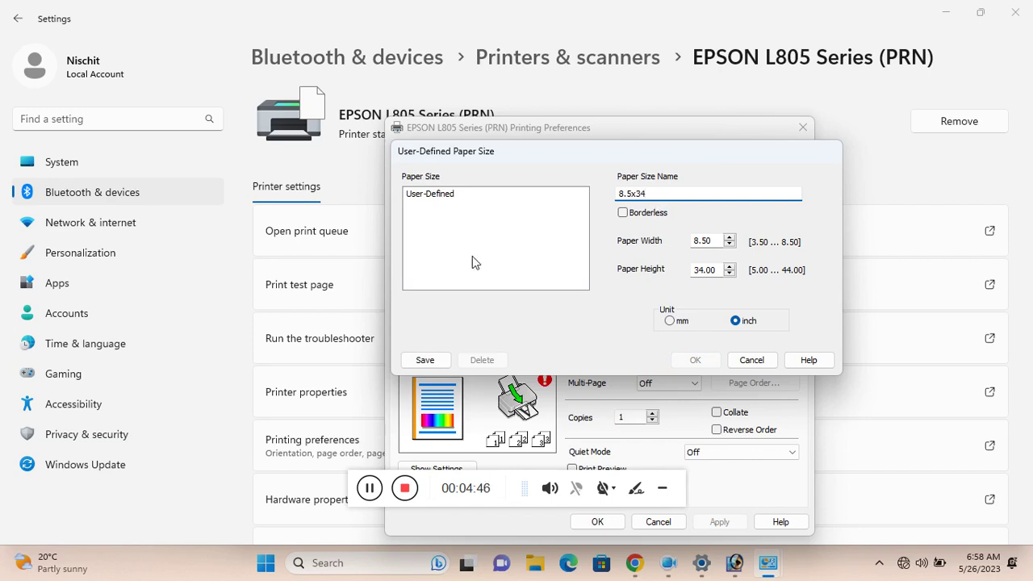
click(424, 360)
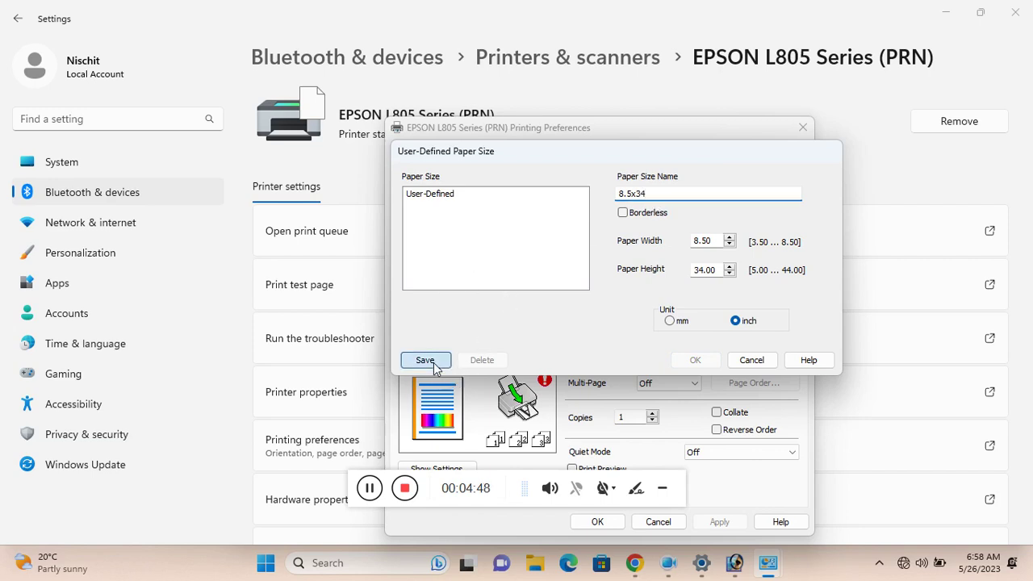
- Save a second user-defined paper size named 8.5x38 with a height of 38 inches and accept the paper sizes
click(660, 198)
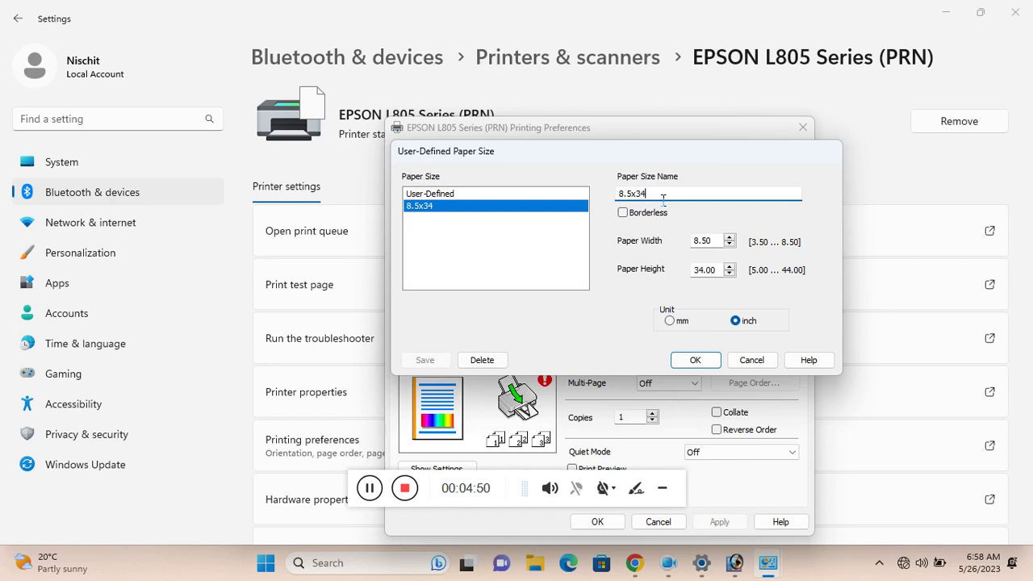
key(BackSpace)
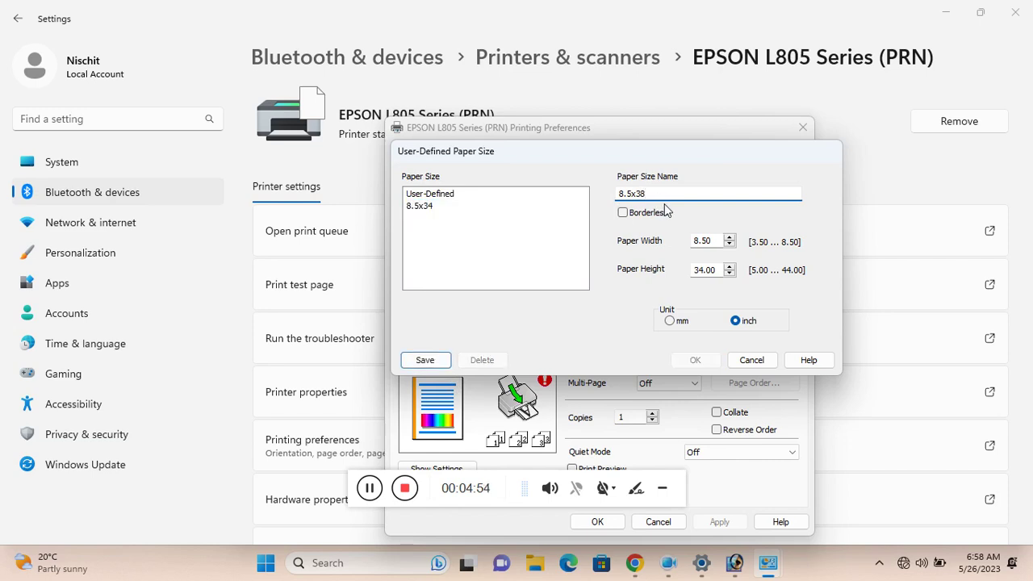
double_click(704, 270)
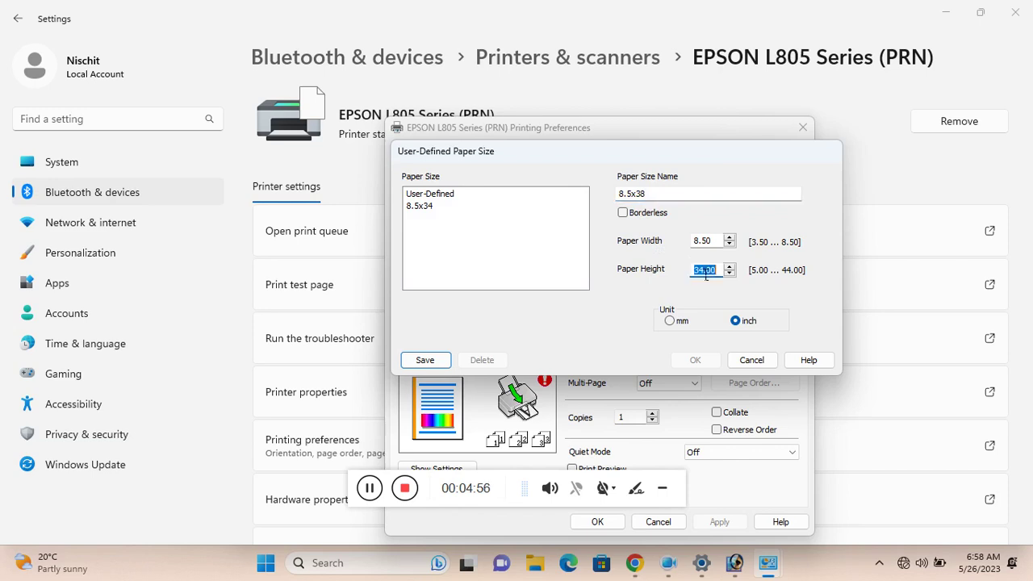
text(38)
click(425, 362)
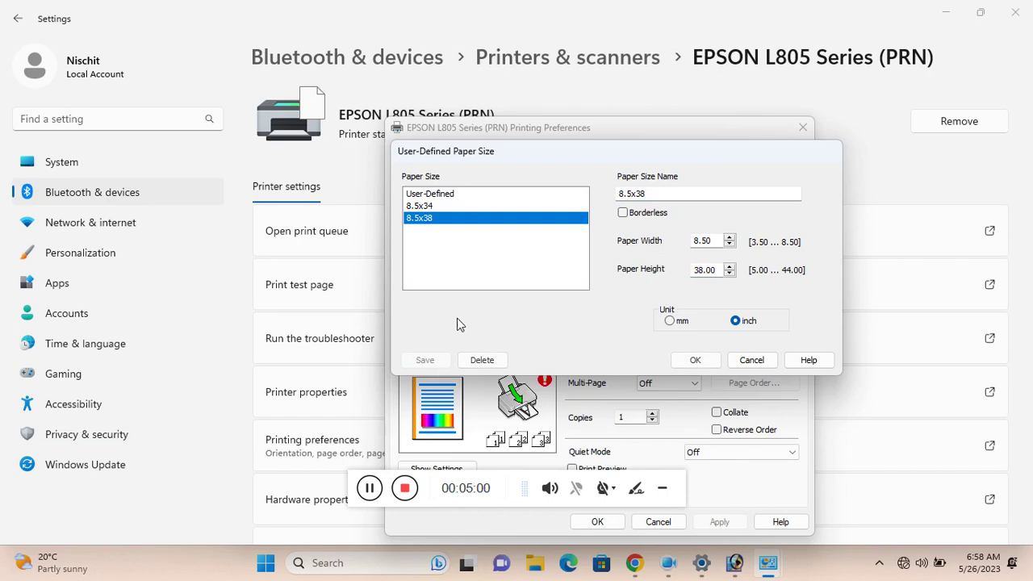
click(695, 360)
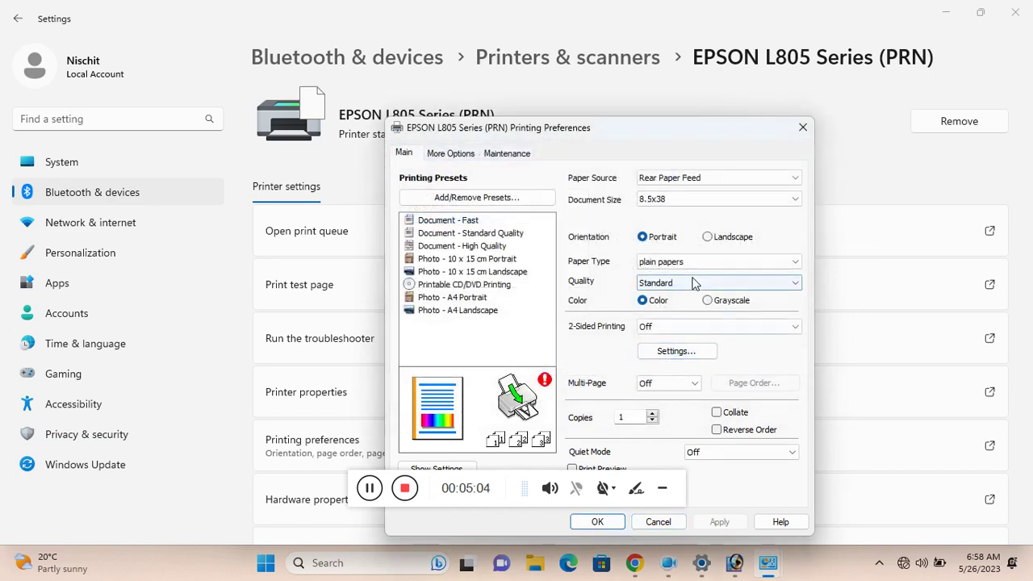
- Select the 8.5x34 document size, Epson Premium Glossy paper and Standard quality, review the additional print options and accept the preferences
click(696, 198)
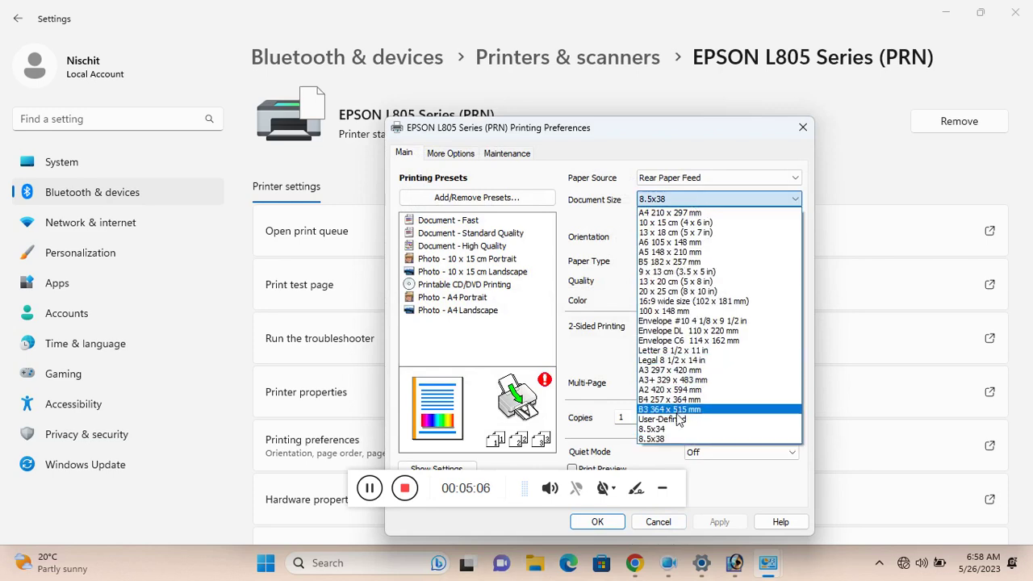
click(679, 428)
click(714, 262)
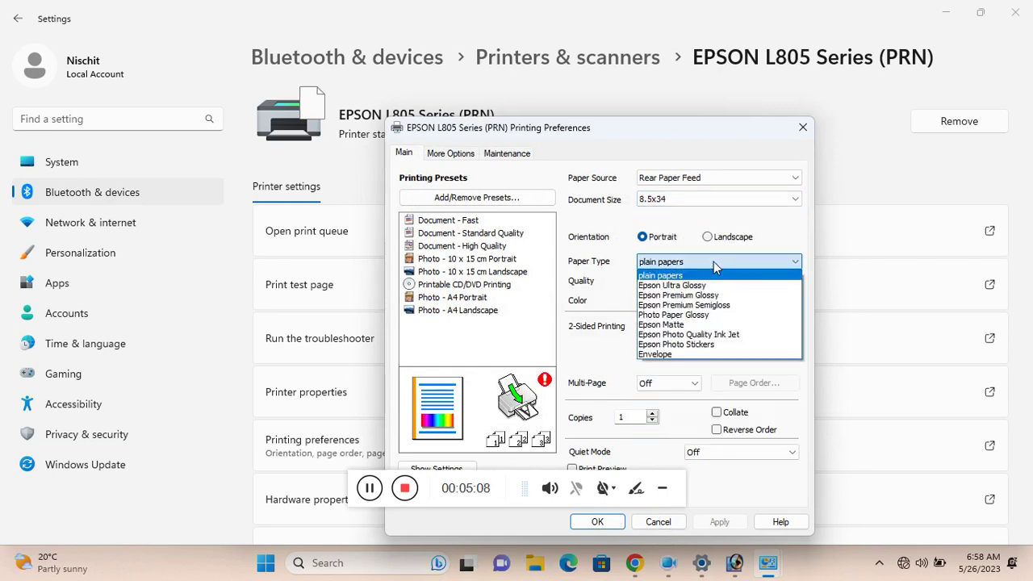
click(702, 296)
click(717, 284)
click(706, 306)
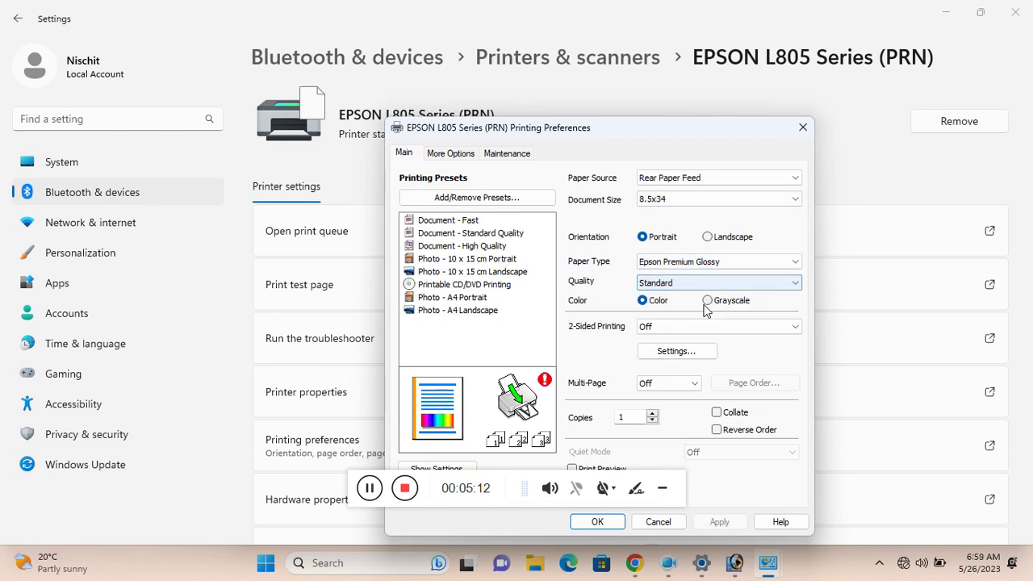
click(451, 158)
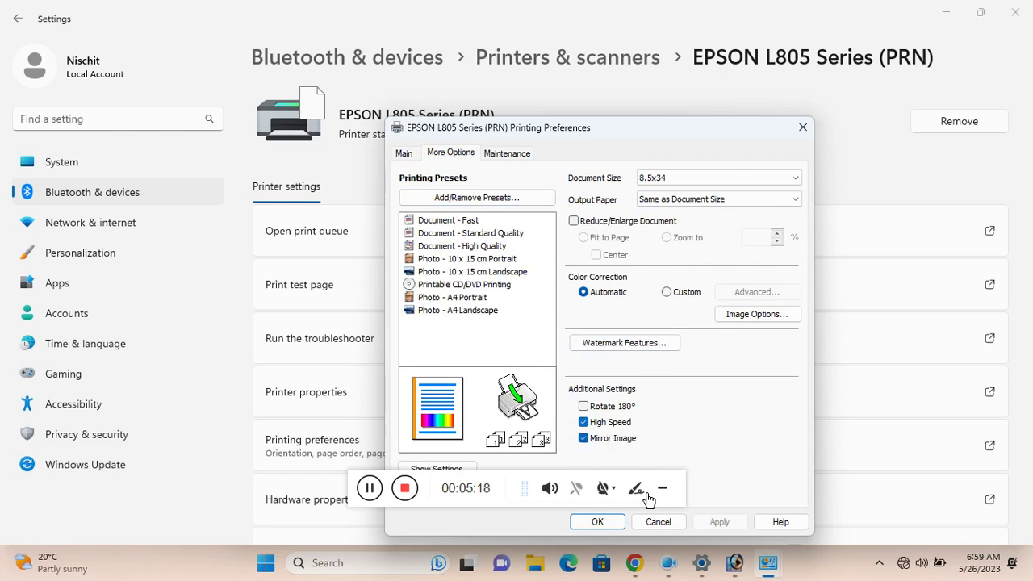
click(597, 522)
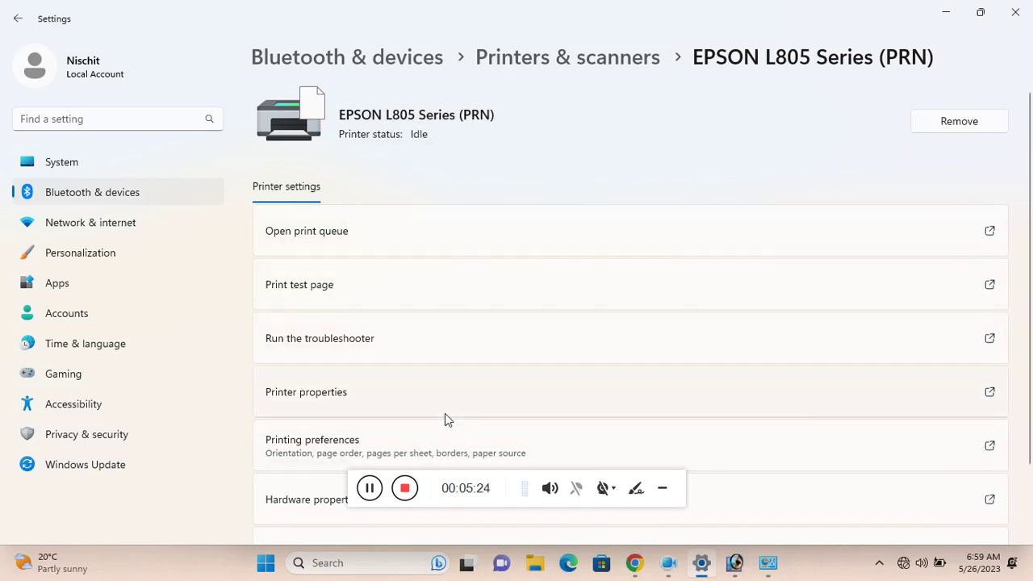
- In the printer's extended settings, disable Show Progress Meter and EPSON Status Monitor 3, enable Print as Bitmap, and accept the preferences
click(393, 449)
click(519, 154)
click(635, 319)
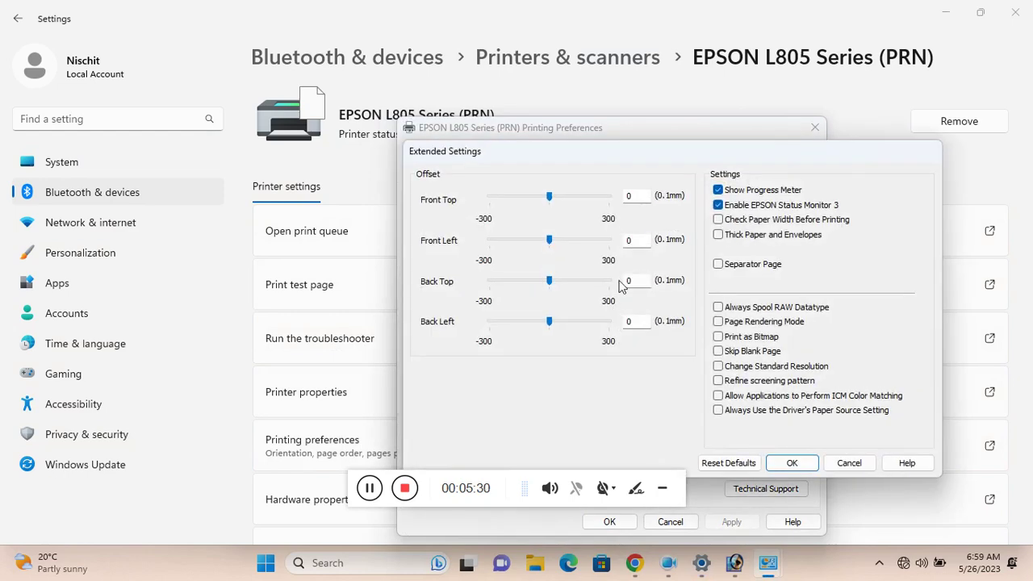
click(720, 191)
click(718, 205)
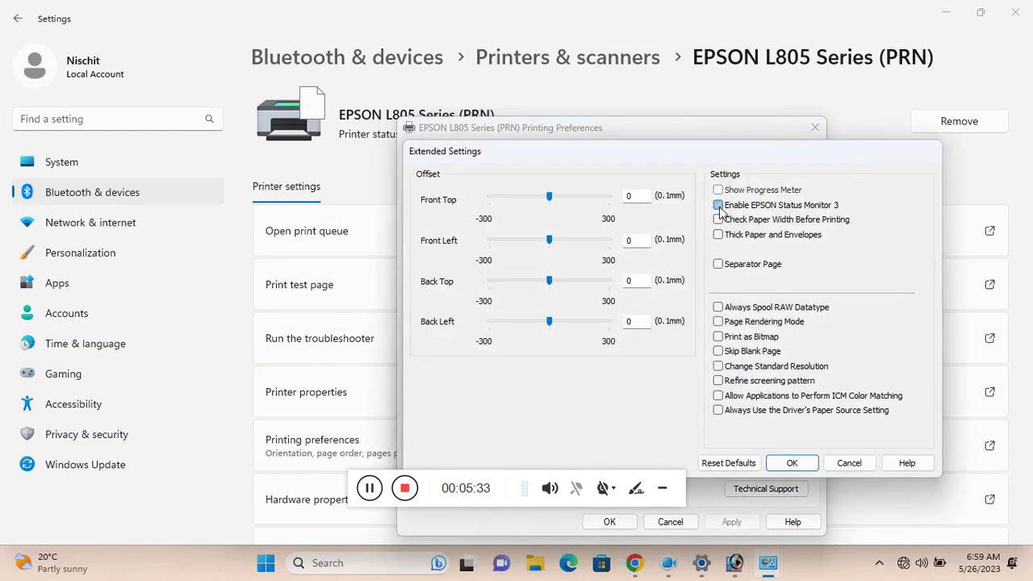
click(718, 336)
click(792, 463)
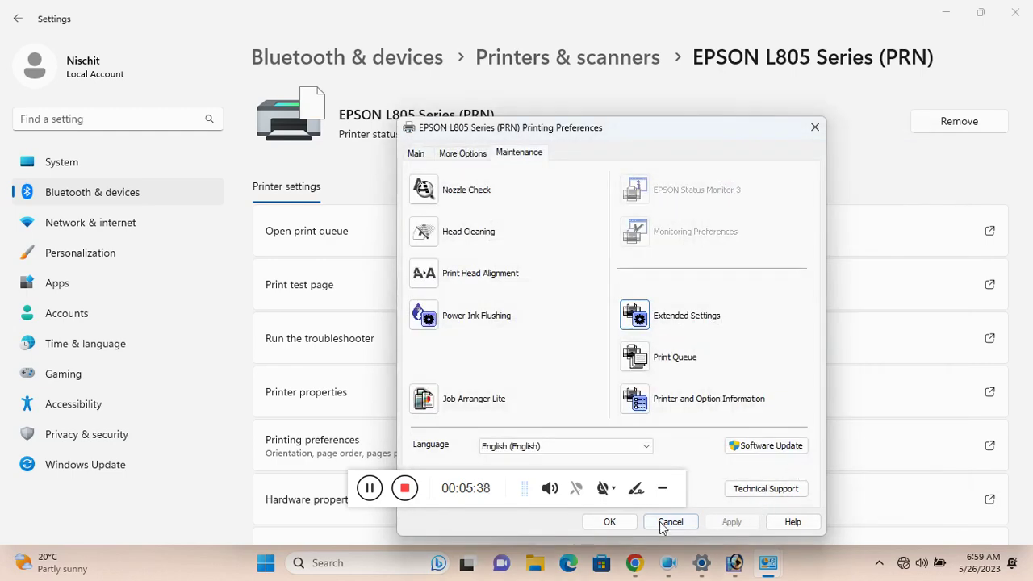
click(610, 522)
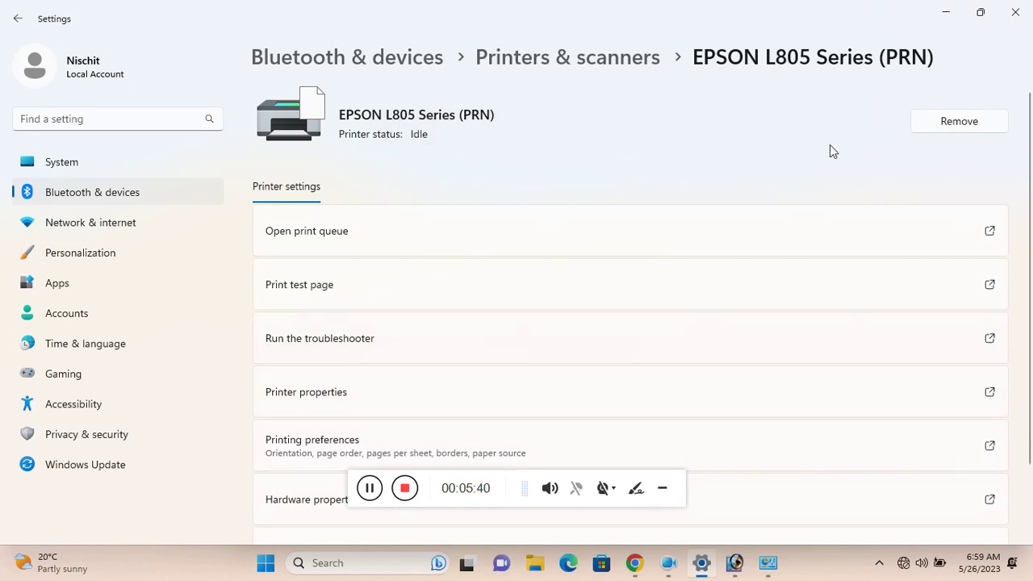
- Close the printer settings, return to Photoshop and open the print setup for the ten-strap layout
click(1026, 8)
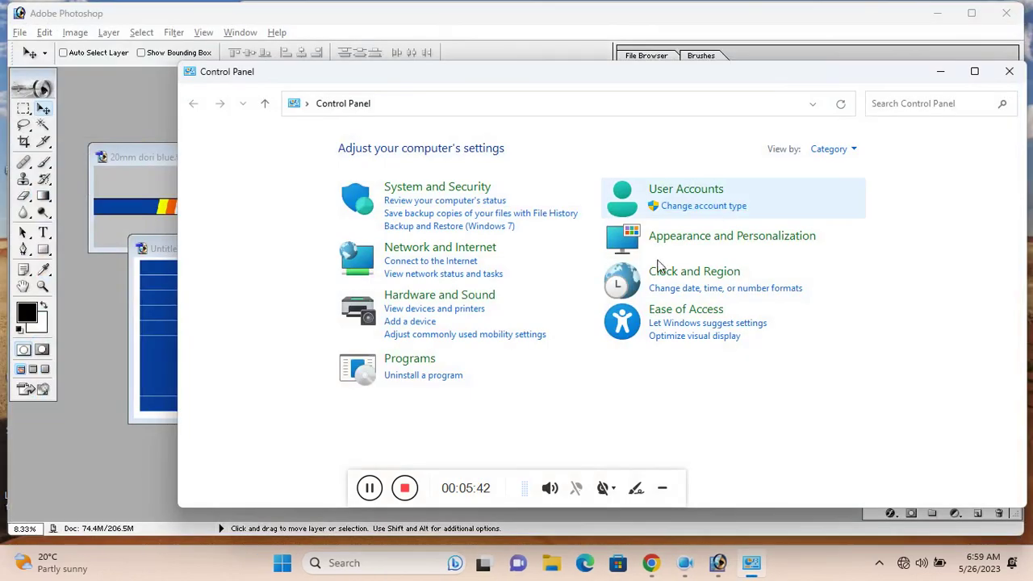
click(146, 414)
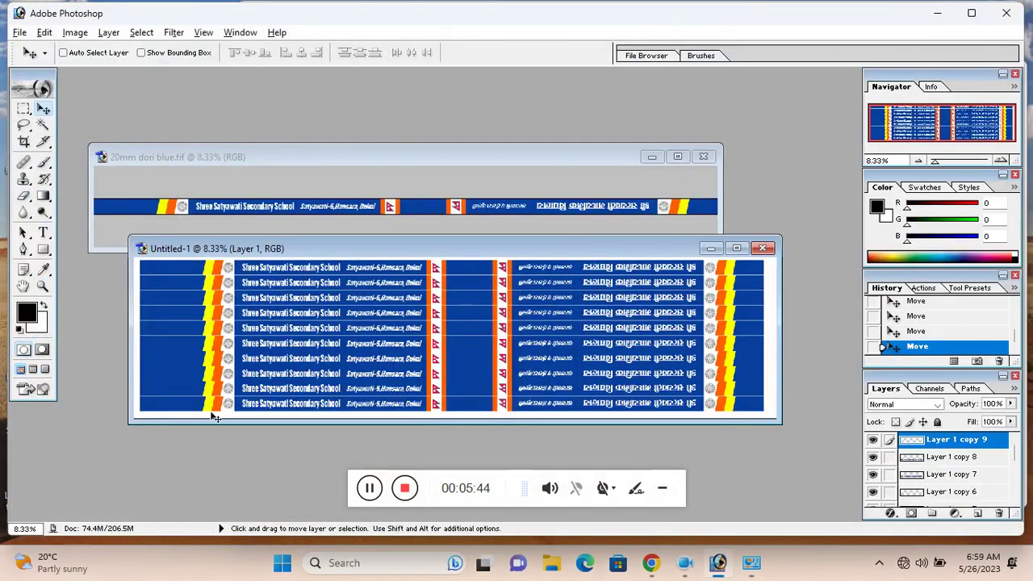
key(ctrl+p)
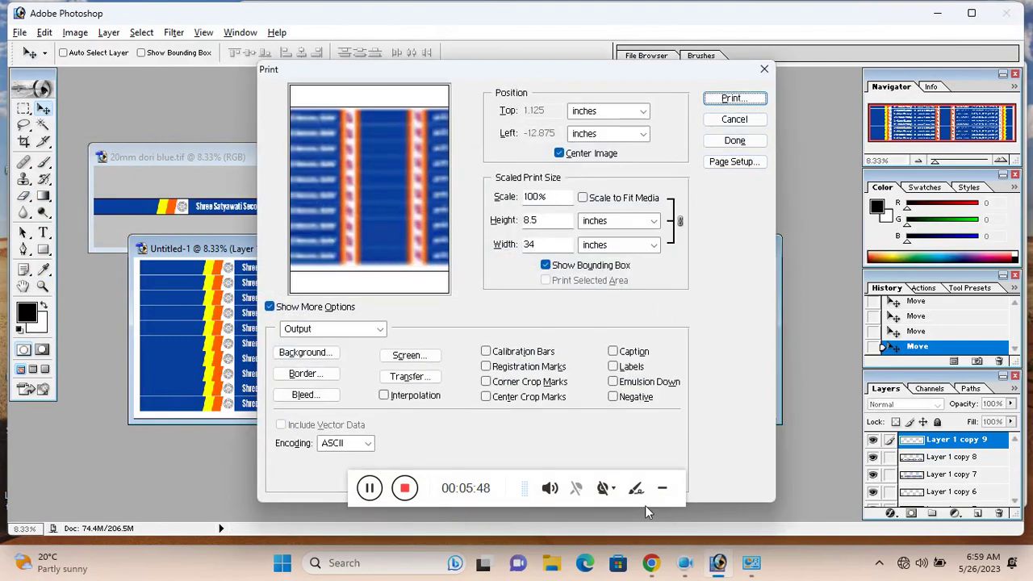
- Switch to Windows Settings, find the EPSON L805 Series (PRN) printer and open its printing preferences
mouse_move(749, 564)
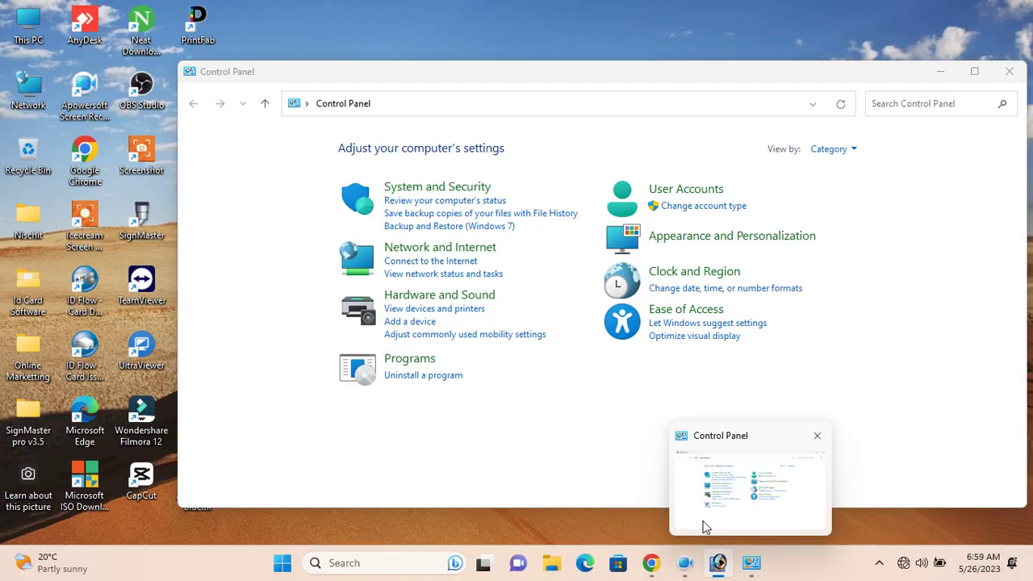
key(super)
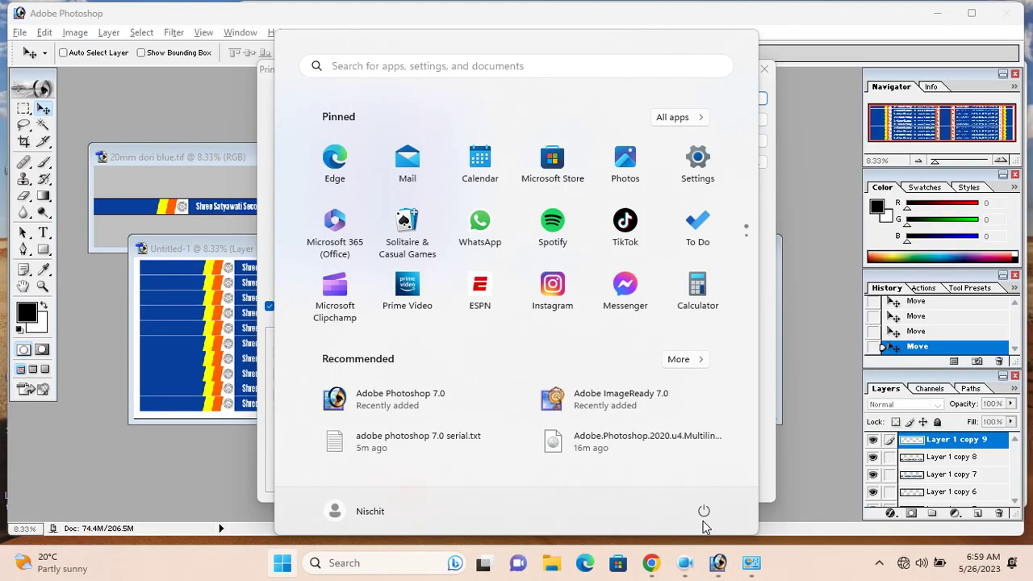
key(super+i)
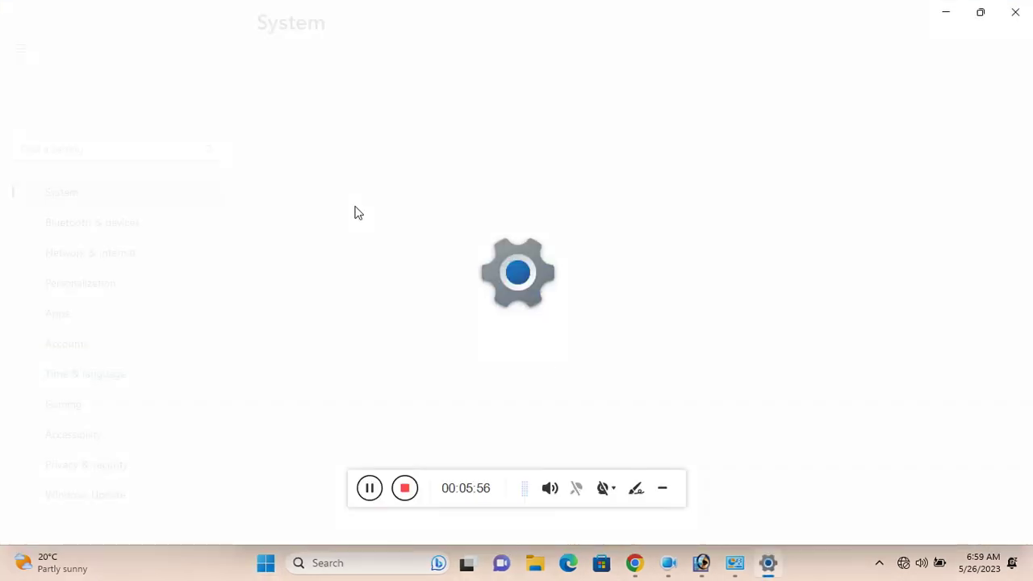
text(print)
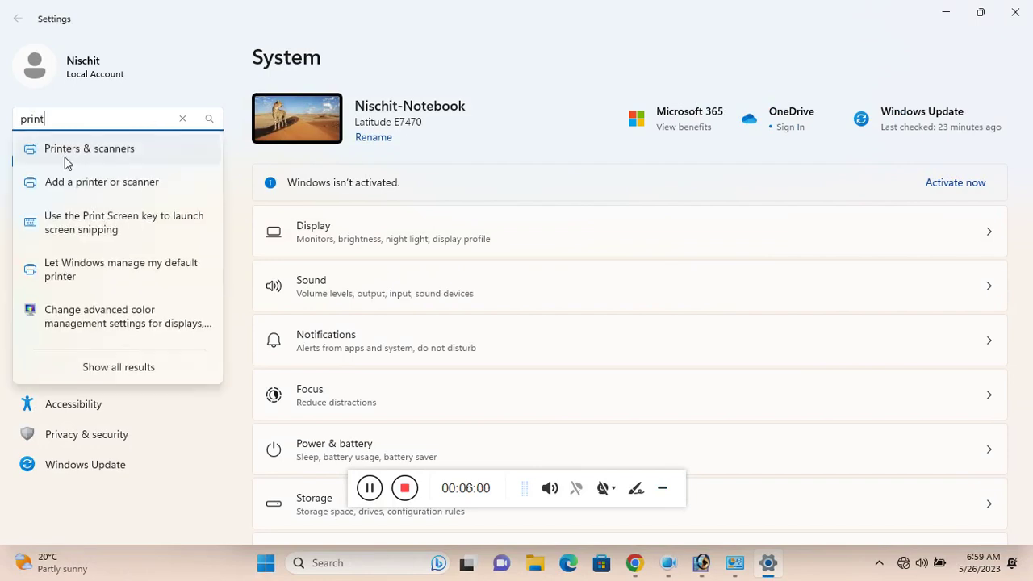
click(64, 156)
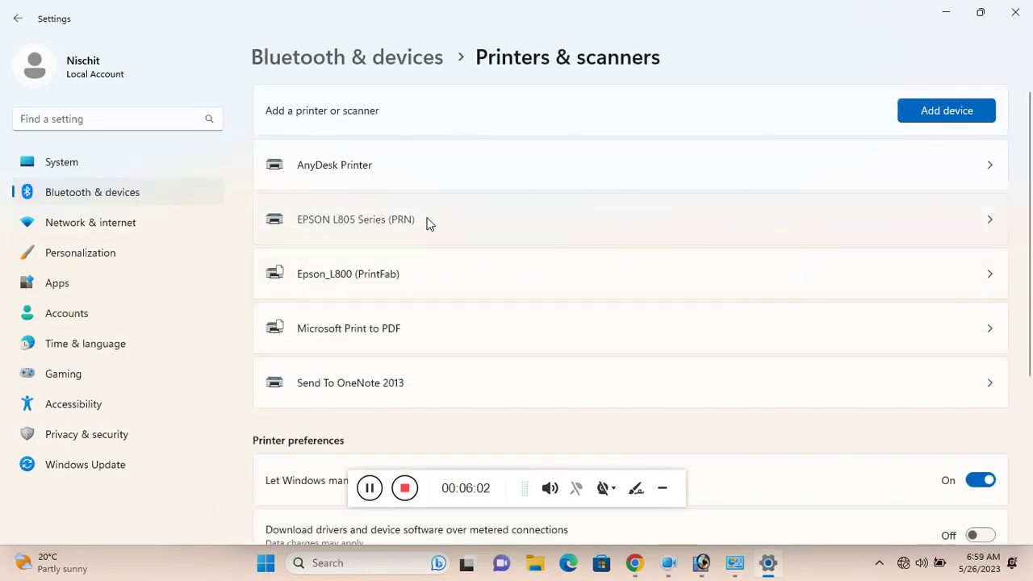
click(428, 223)
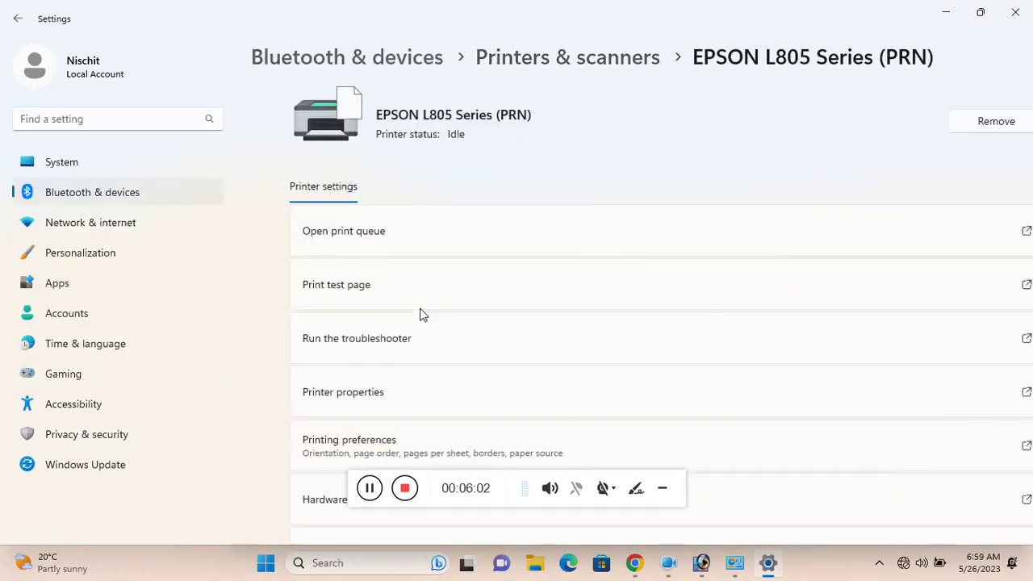
click(310, 457)
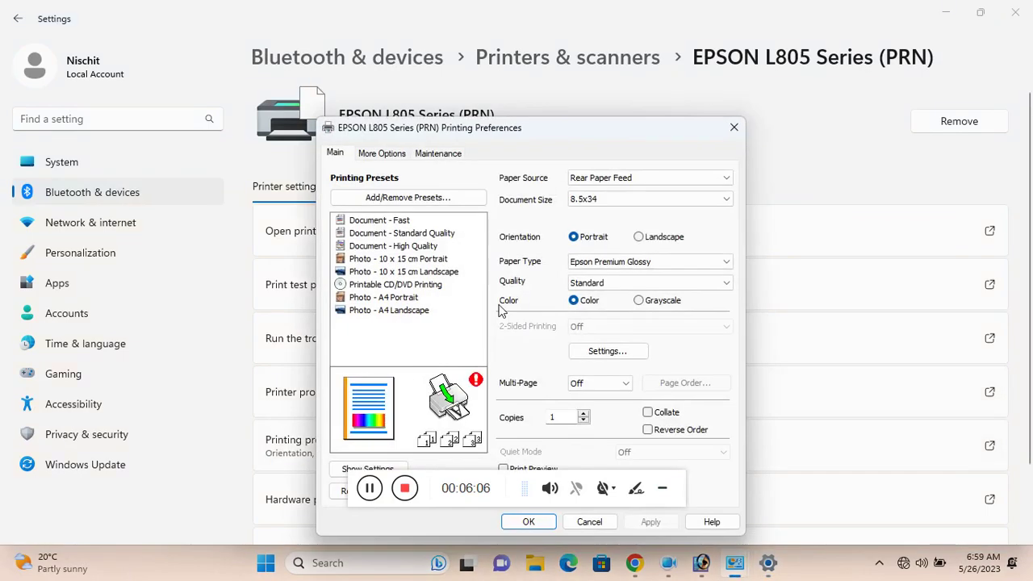
- Review the printer's maintenance options, accept the preferences and return to Photoshop
click(443, 156)
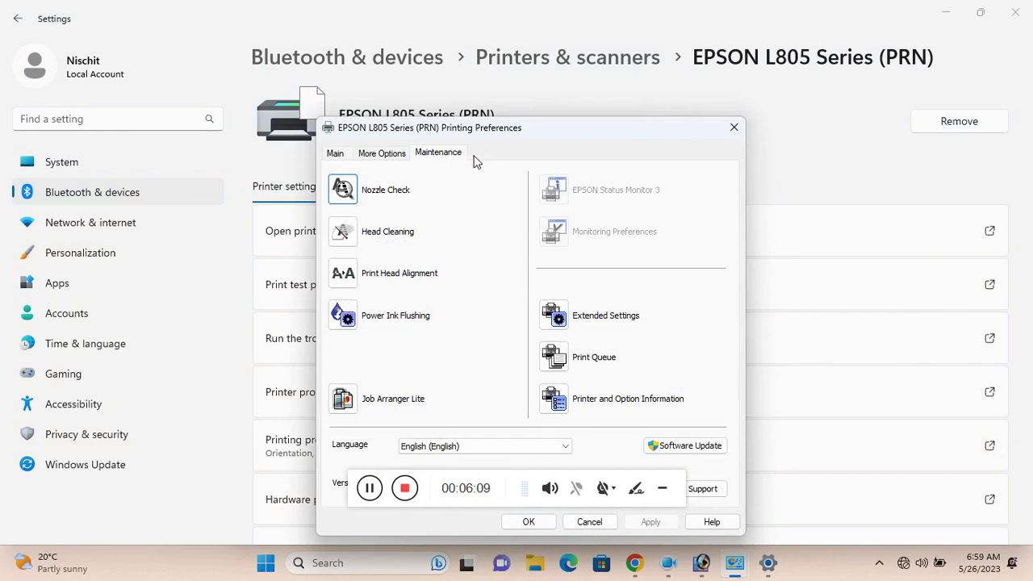
drag(546, 136, 451, 84)
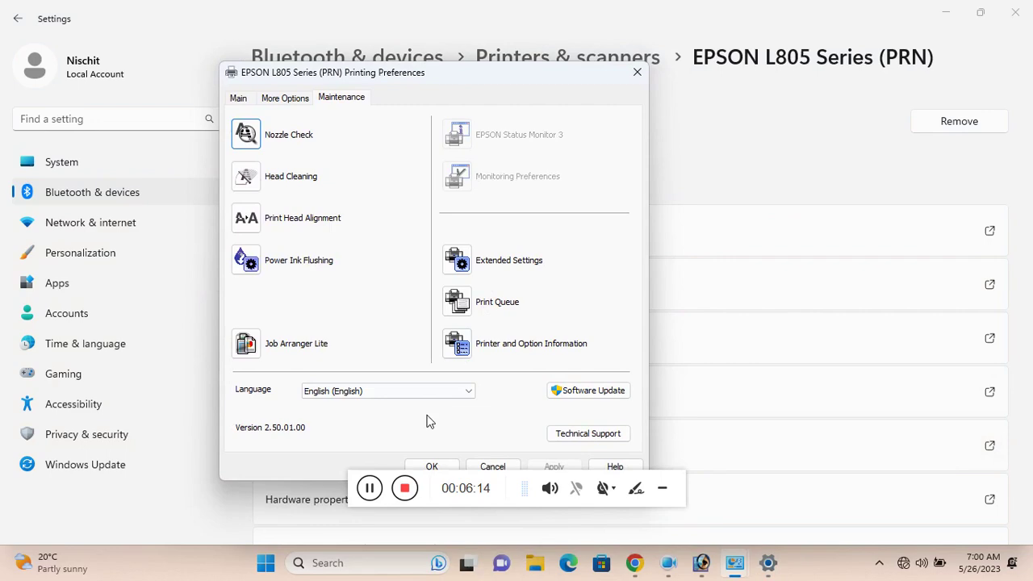
click(433, 466)
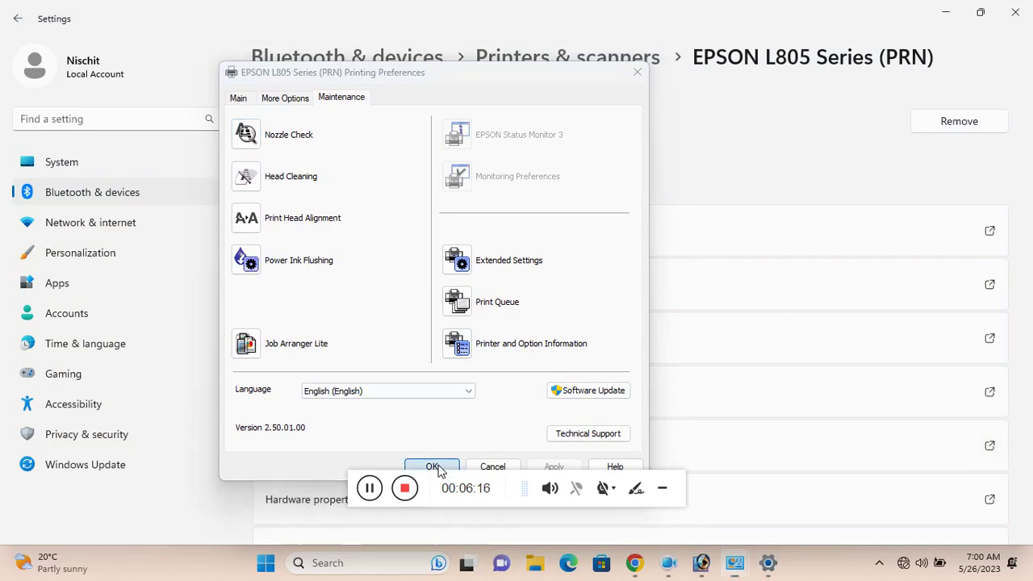
click(959, 18)
mouse_move(960, 17)
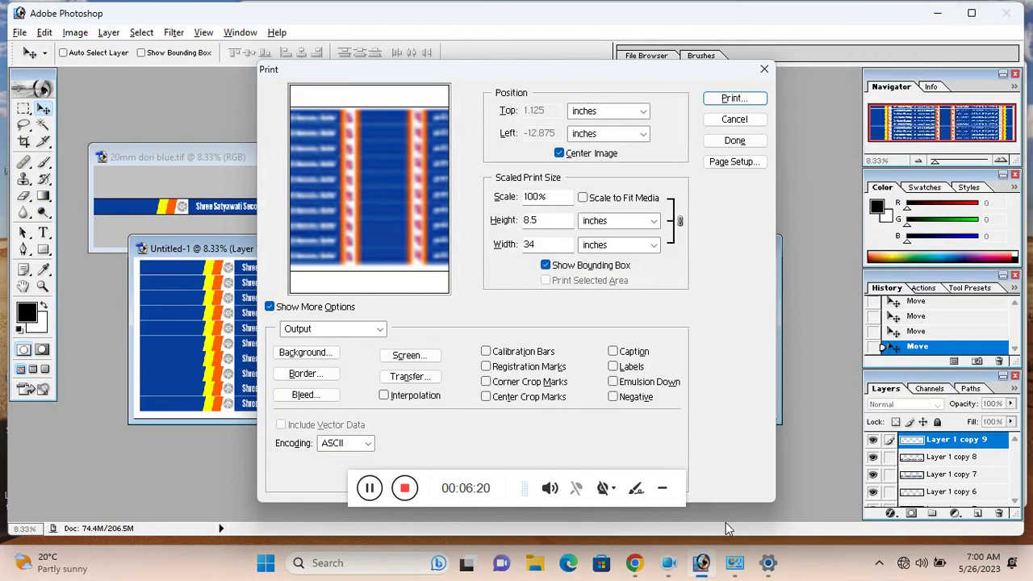
- Return to the EPSON L805 Series (PRN) page in Windows Settings and open the classic Devices and Printers window
click(734, 563)
click(767, 562)
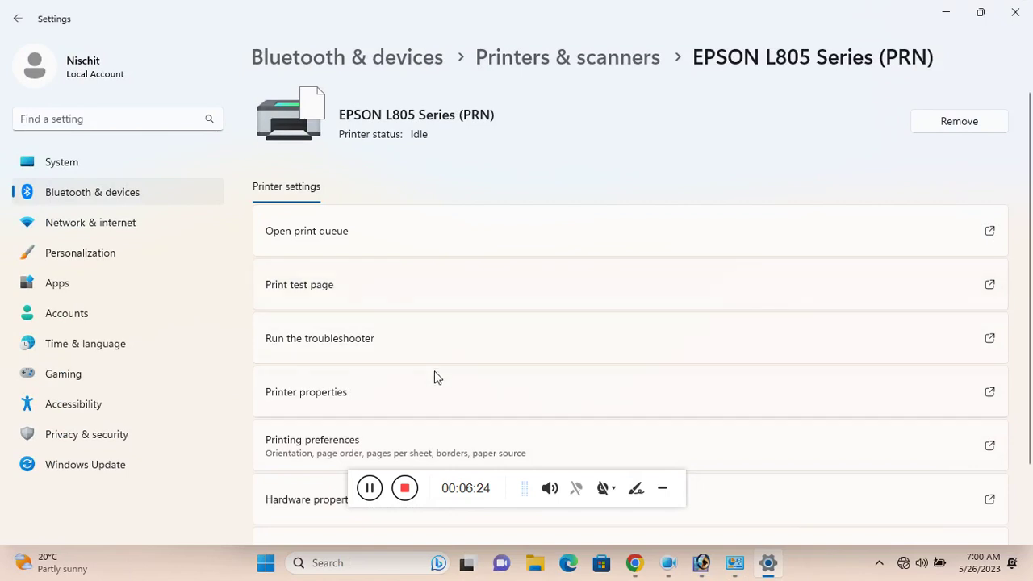
drag(1031, 239, 1032, 334)
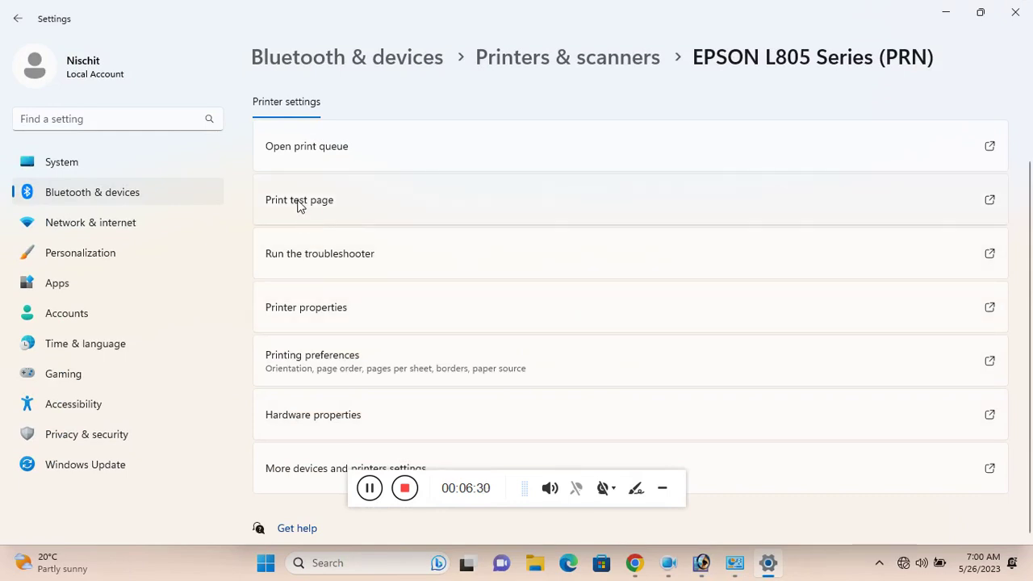
scroll(322, 154, up, 2)
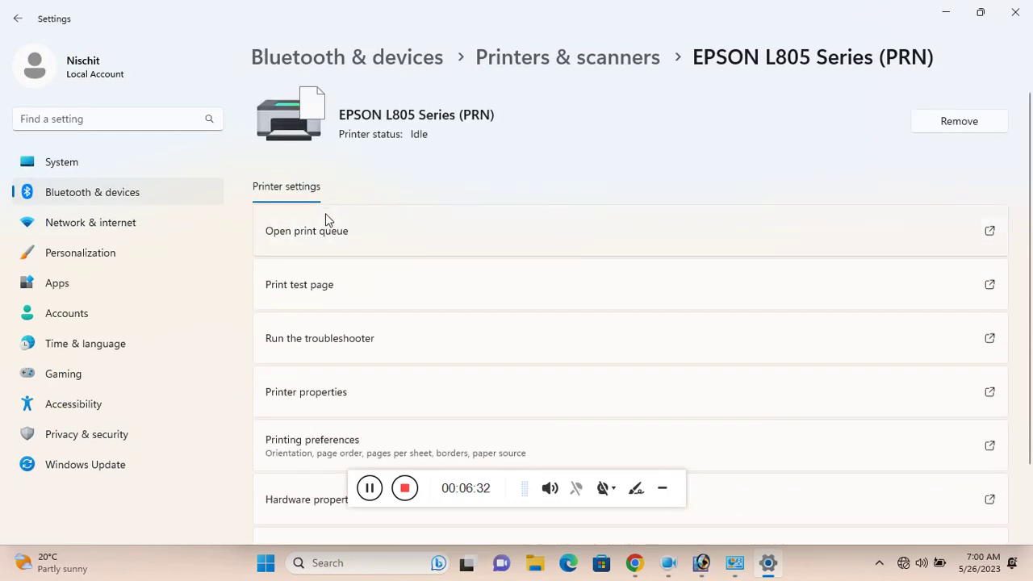
scroll(372, 367, down, 2)
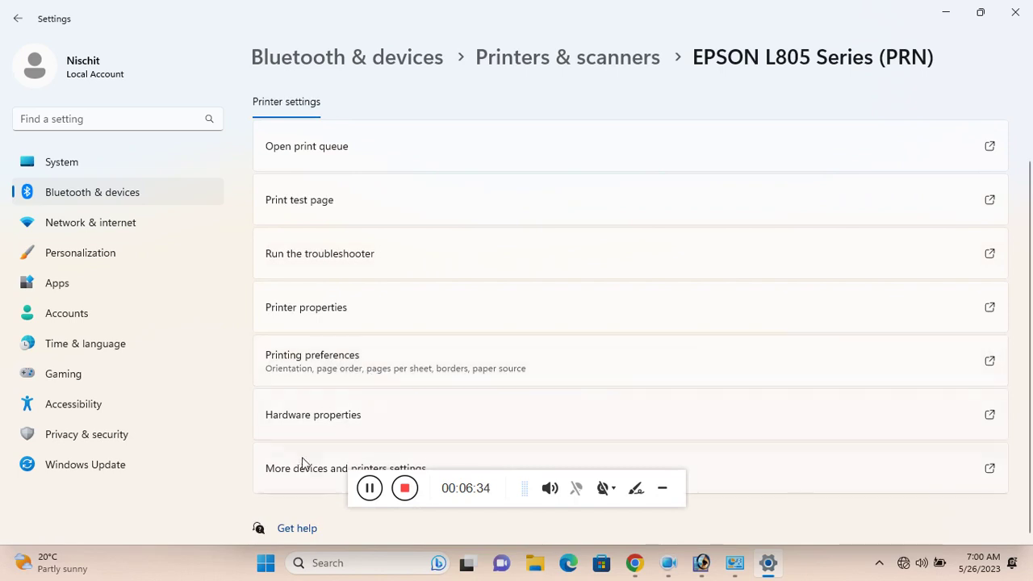
click(299, 469)
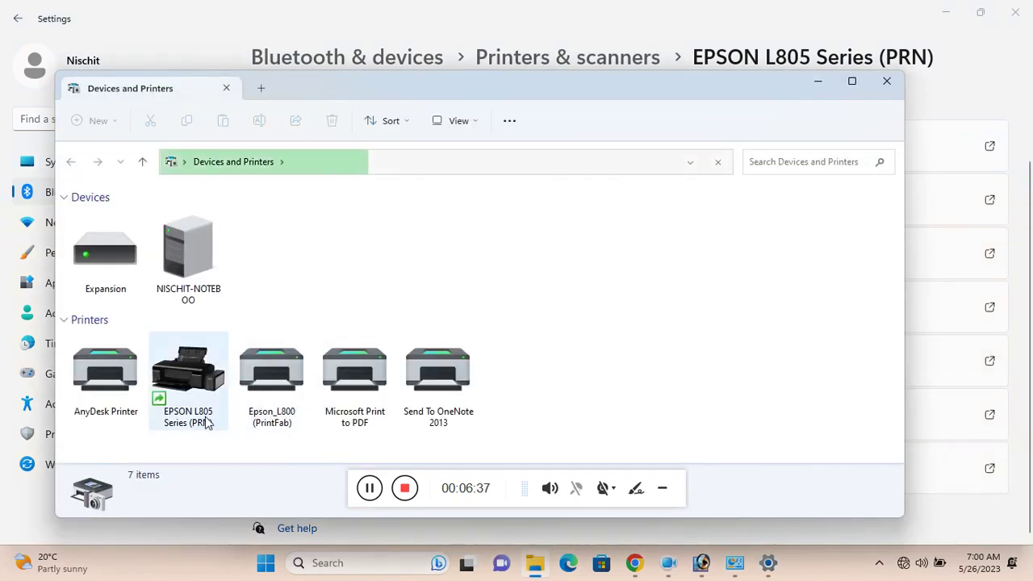
- Set EPSON L805 Series (PRN) as the default printer and close the Devices and Printers, Settings and Control Panel windows
click(196, 386)
right_click(195, 385)
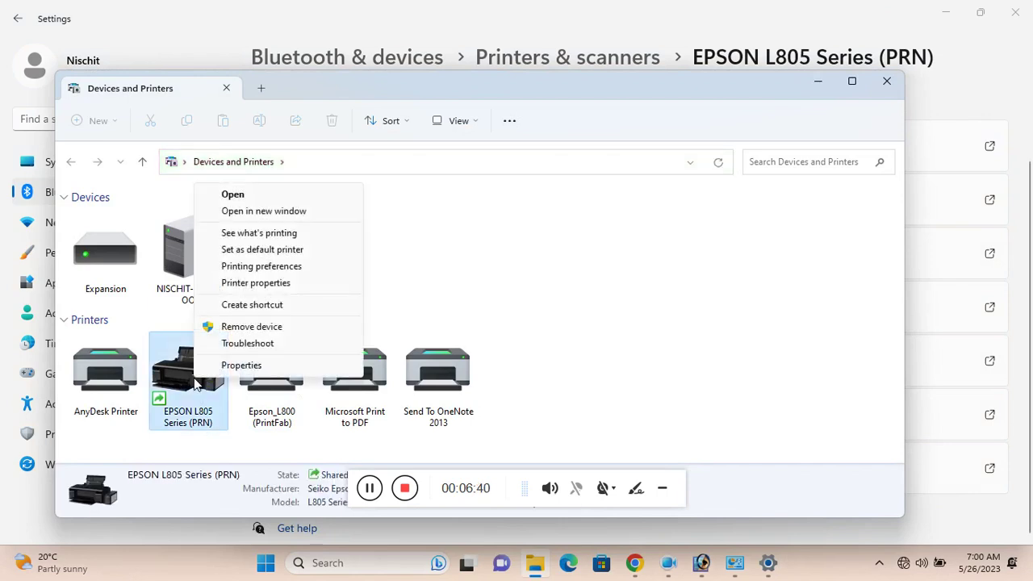
click(245, 252)
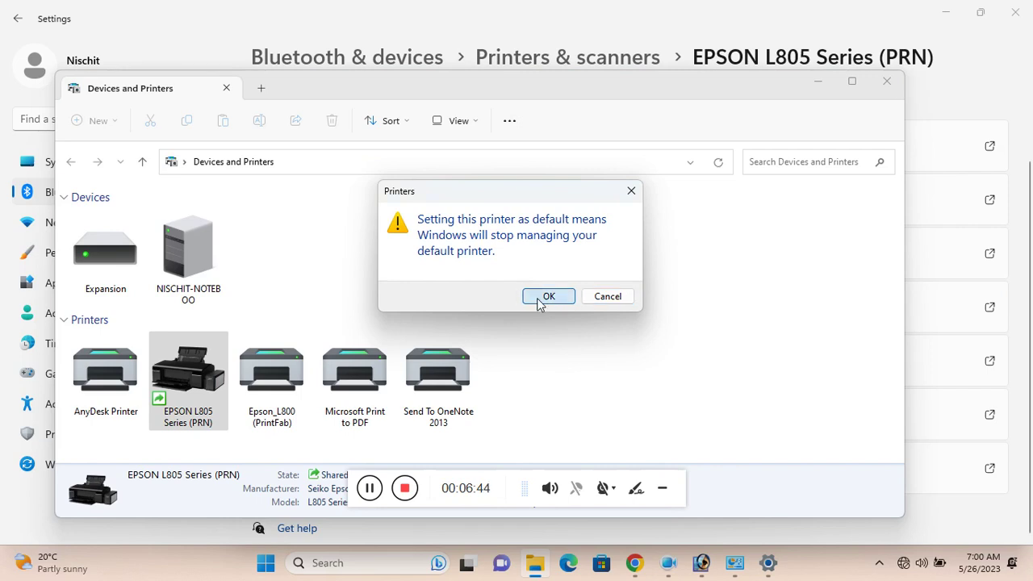
click(544, 298)
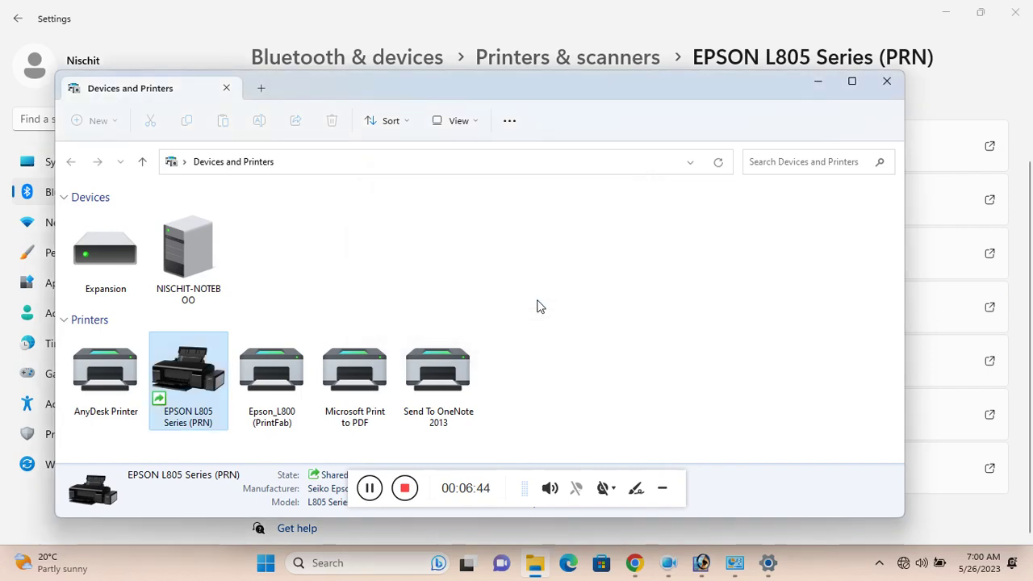
click(628, 300)
click(886, 86)
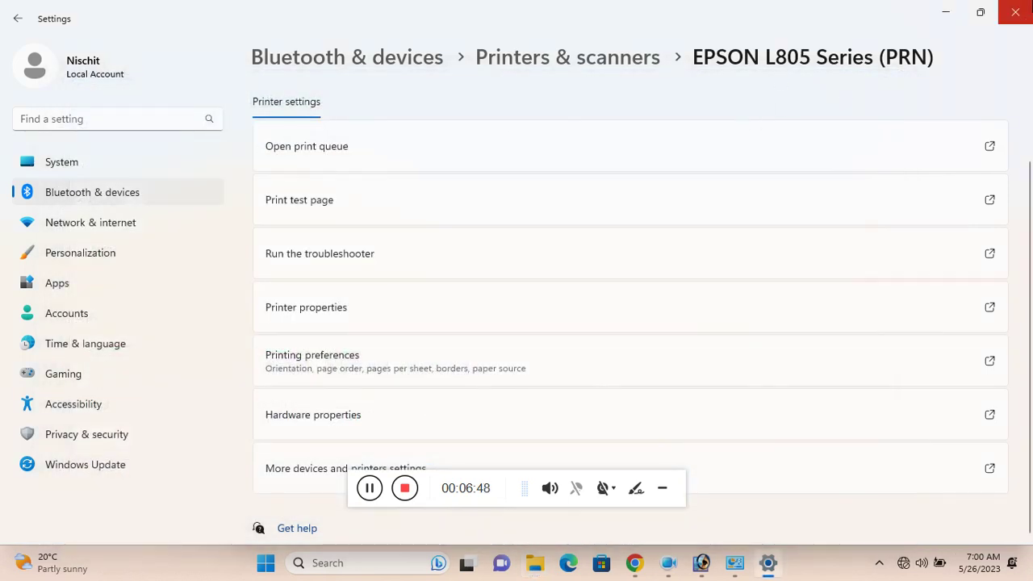
click(1015, 11)
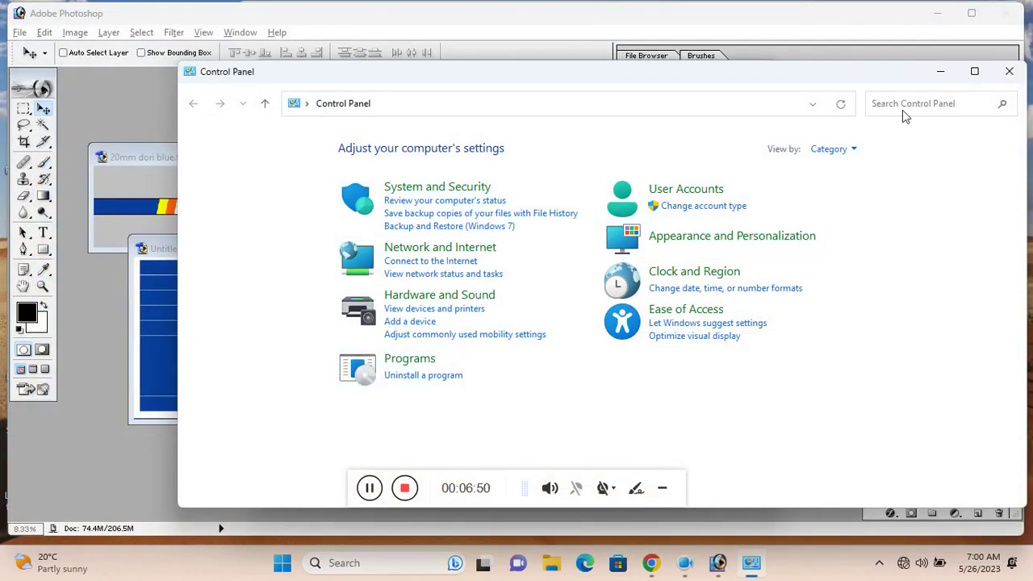
click(1002, 72)
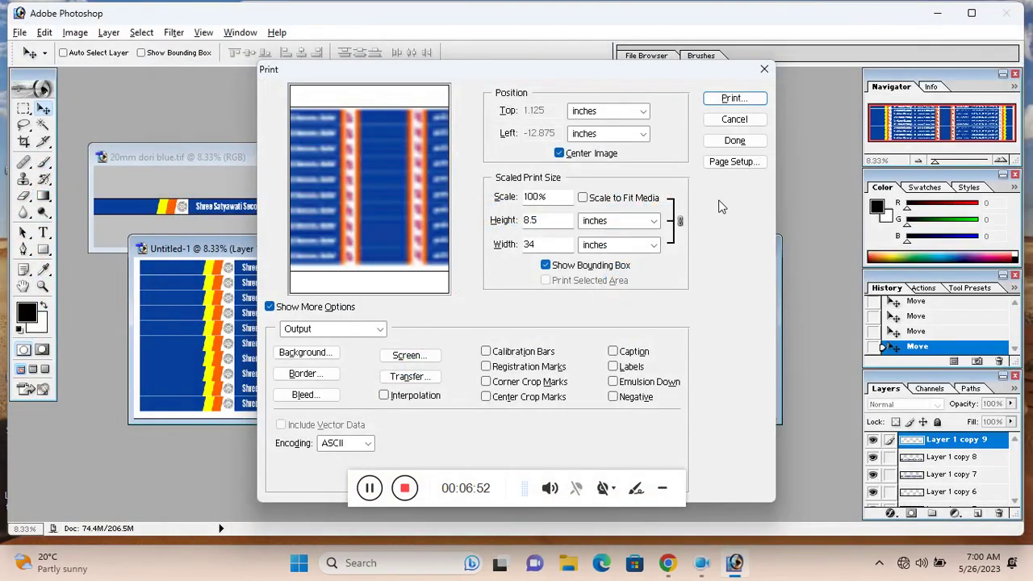
- Reopen the layout's print setup and set the page to 8.5x34 paper in landscape orientation
click(764, 69)
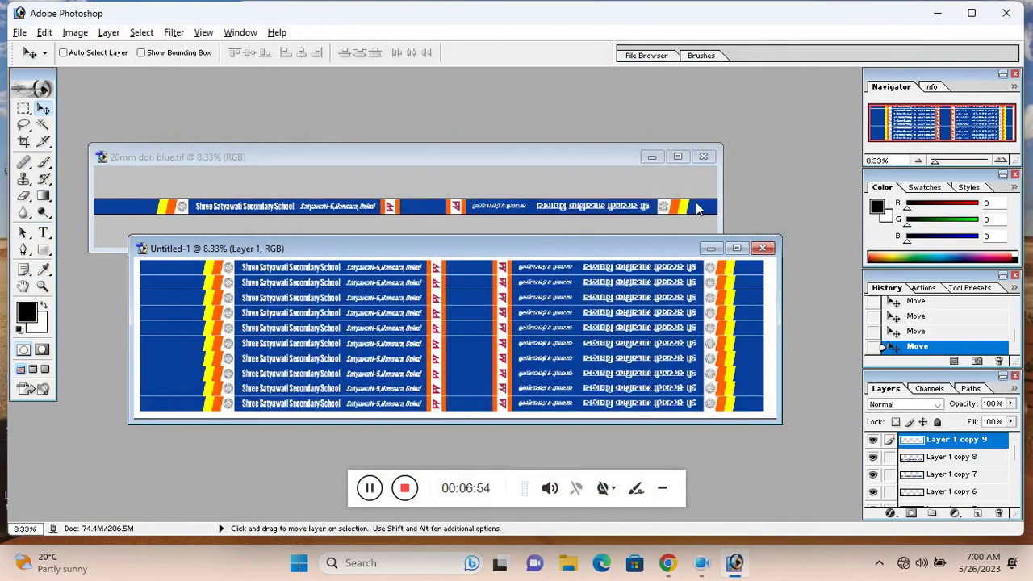
key(ctrl+alt+p)
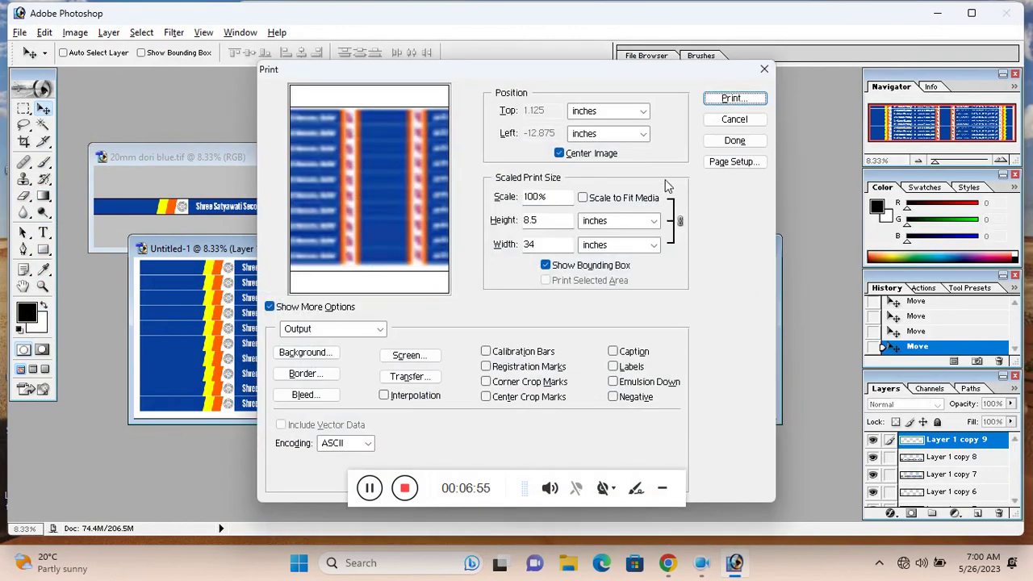
click(733, 162)
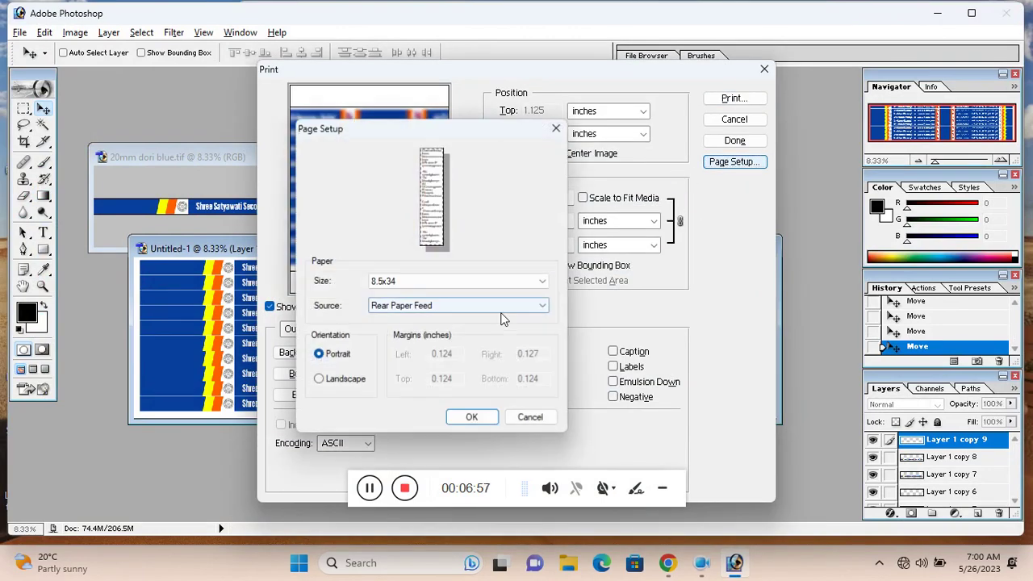
click(464, 282)
click(444, 355)
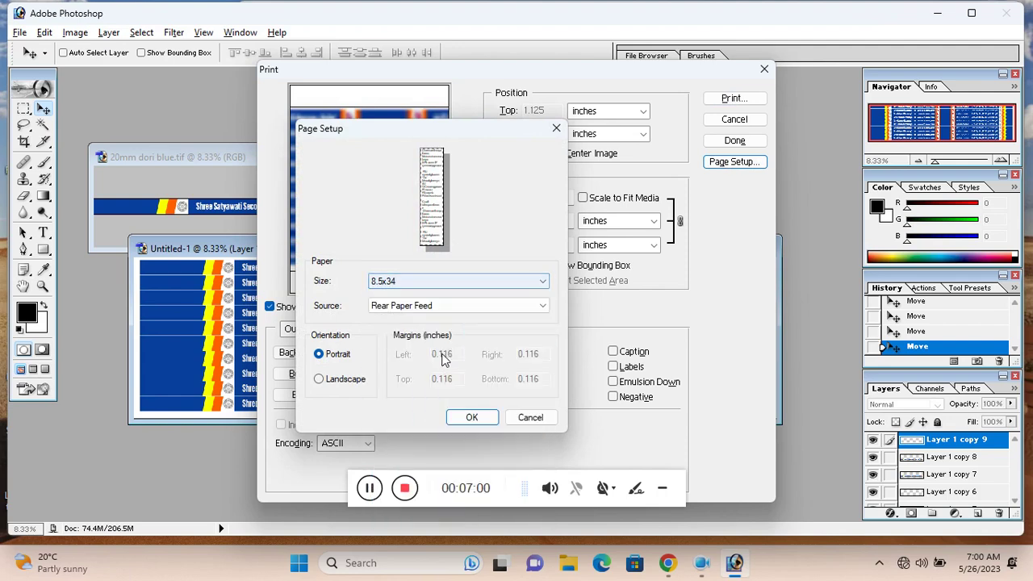
click(356, 382)
click(473, 416)
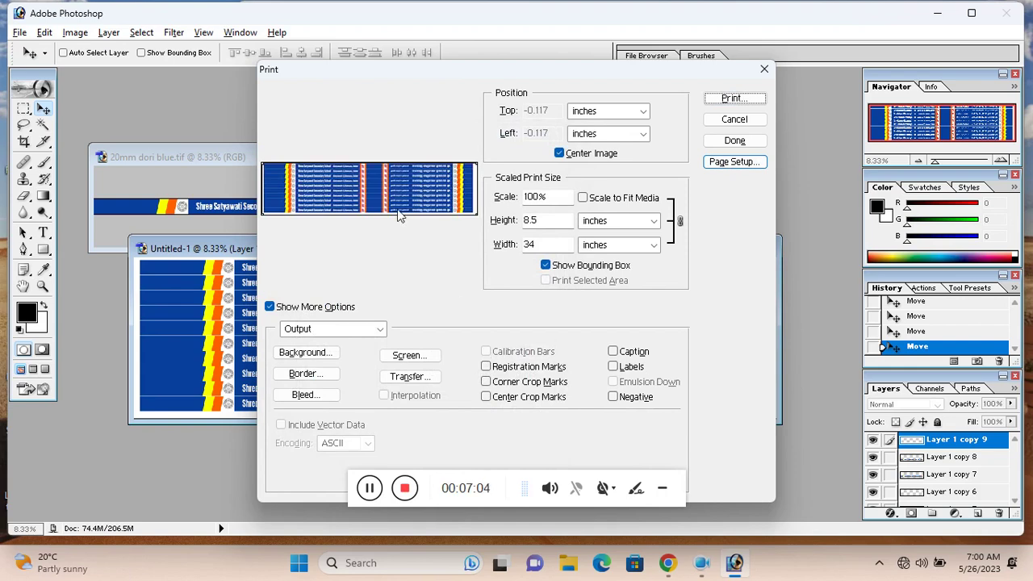
- Print the layout despite the clipping, using the EPSON L805 Series (PRN) printer with its 8.5x34 landscape properties accepted
click(744, 97)
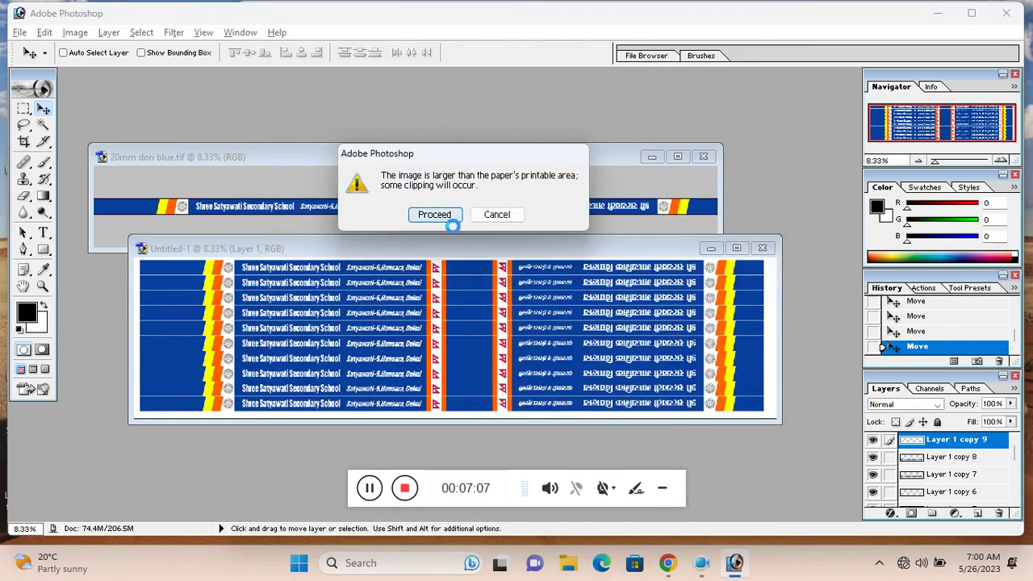
click(449, 218)
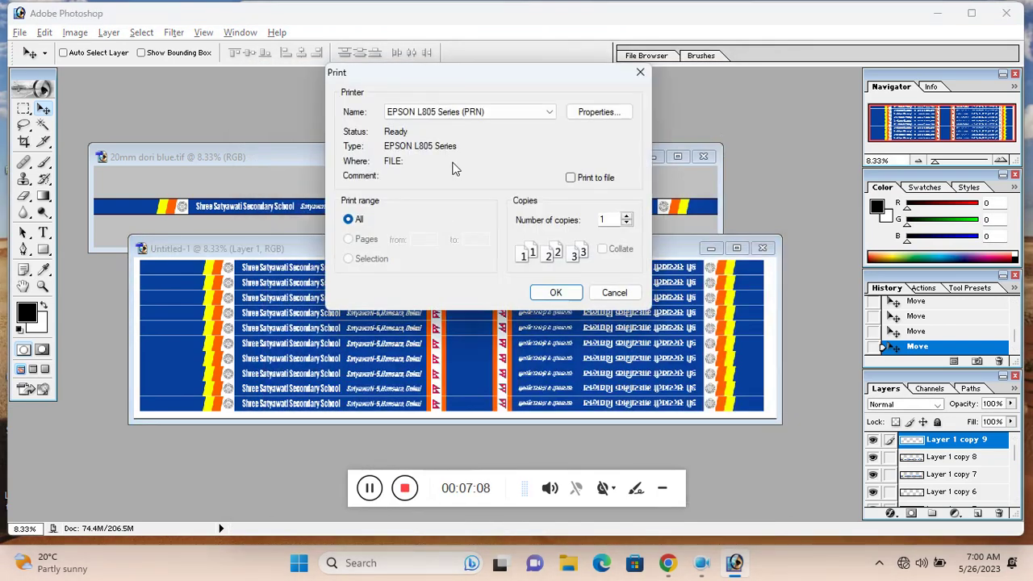
click(505, 115)
click(516, 135)
click(598, 112)
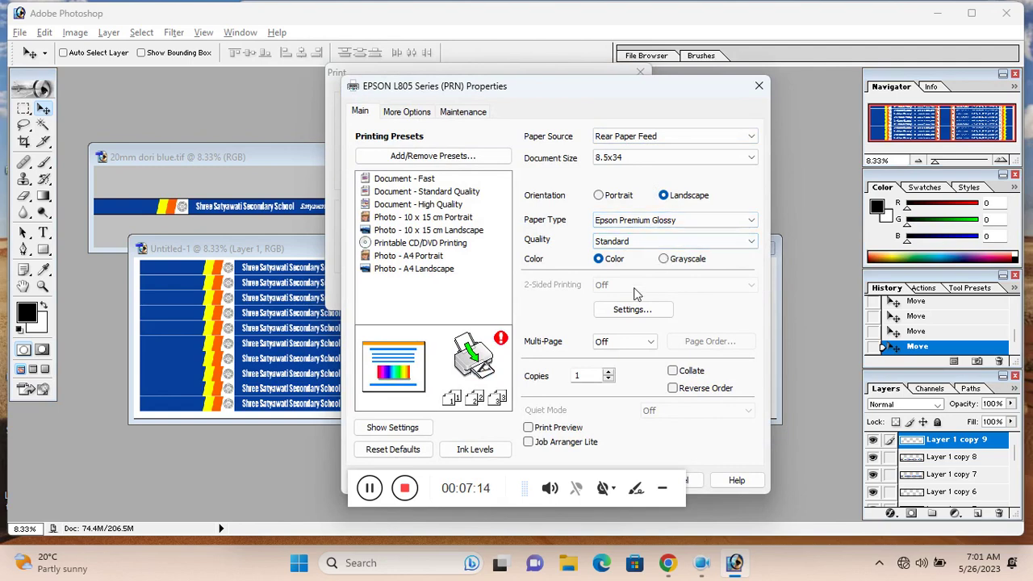
drag(577, 94, 426, 71)
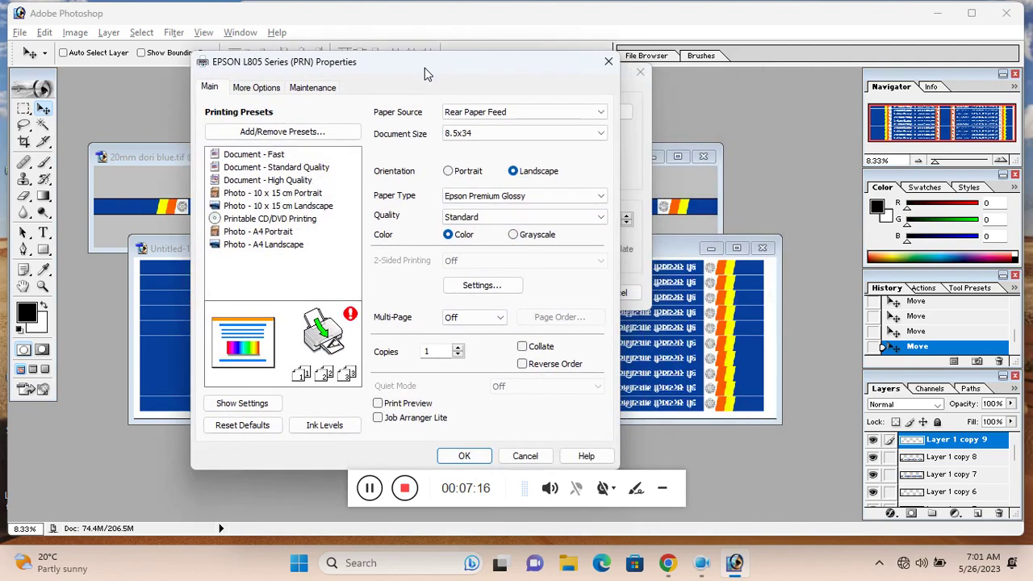
click(464, 455)
click(563, 292)
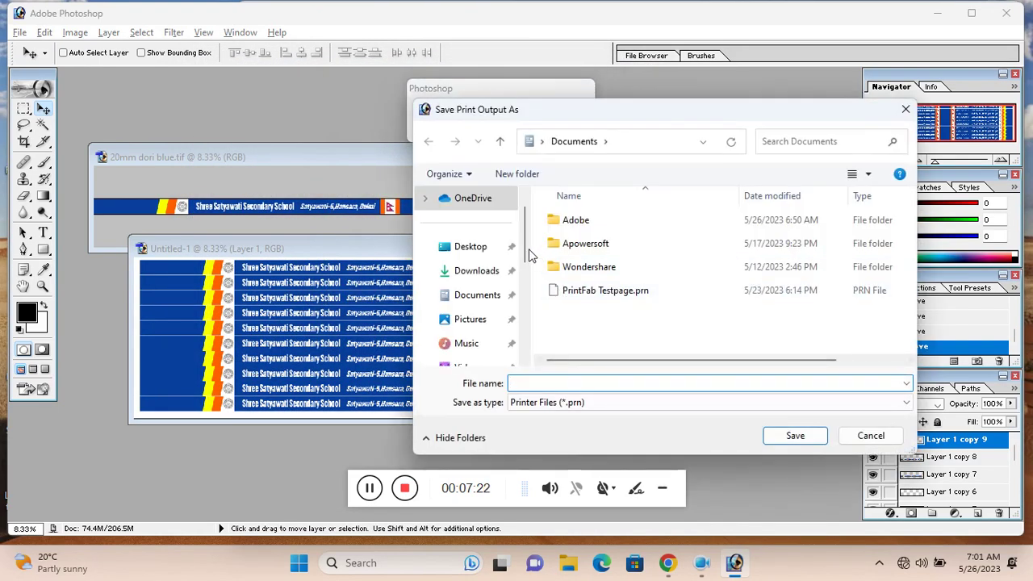
- Create a folder named Prn File on the Desktop for the saved print output
click(474, 247)
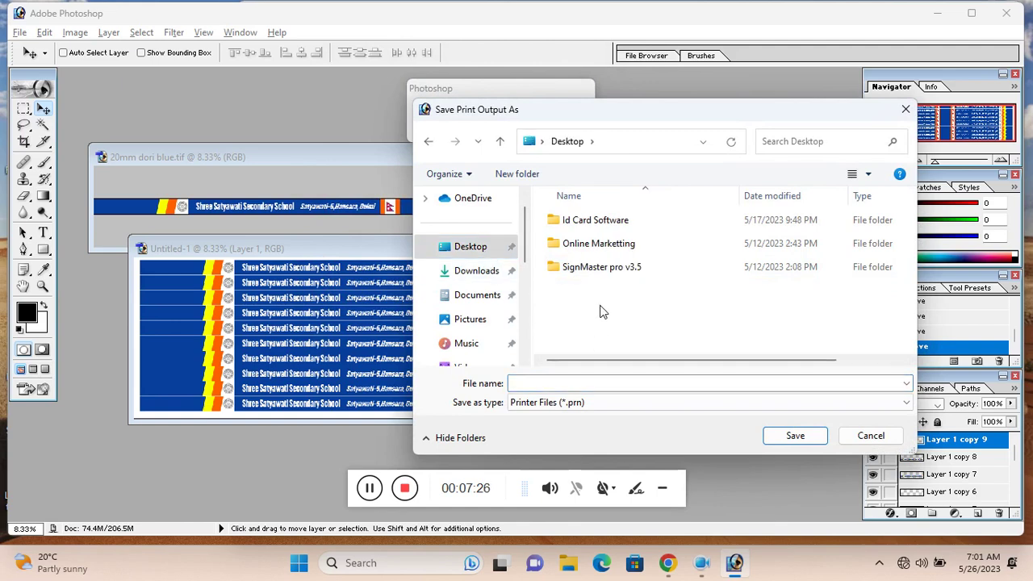
key(ctrl+shift+n)
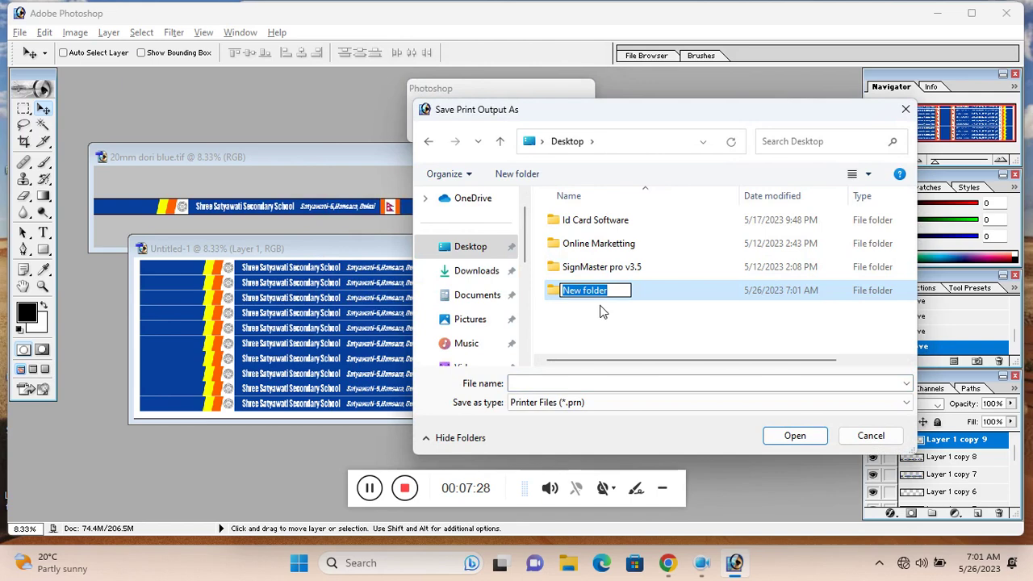
text(Prn File)
key(Return)
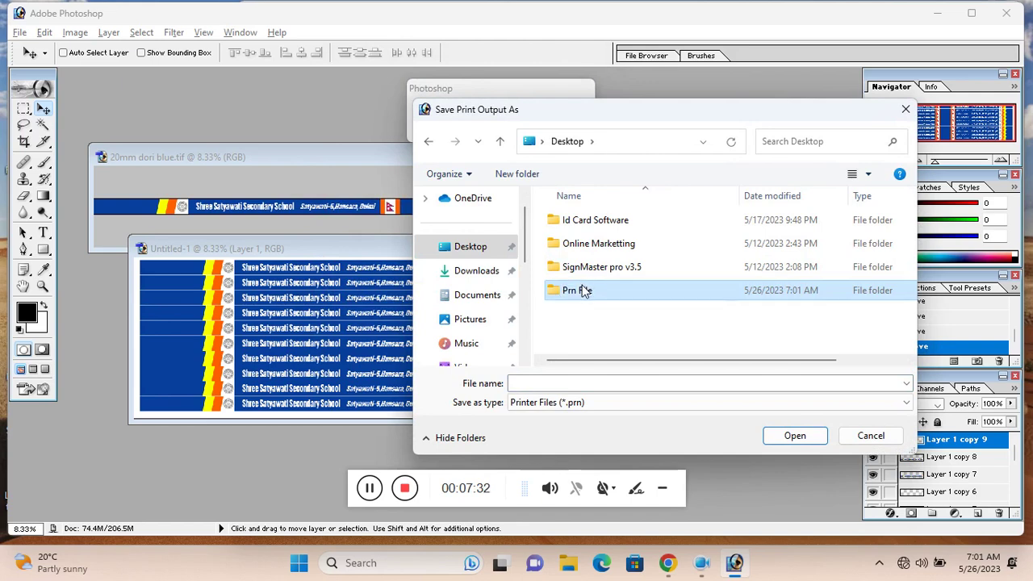
- Save the print output as dori blue in the Prn File folder on the Desktop
double_click(584, 291)
click(575, 391)
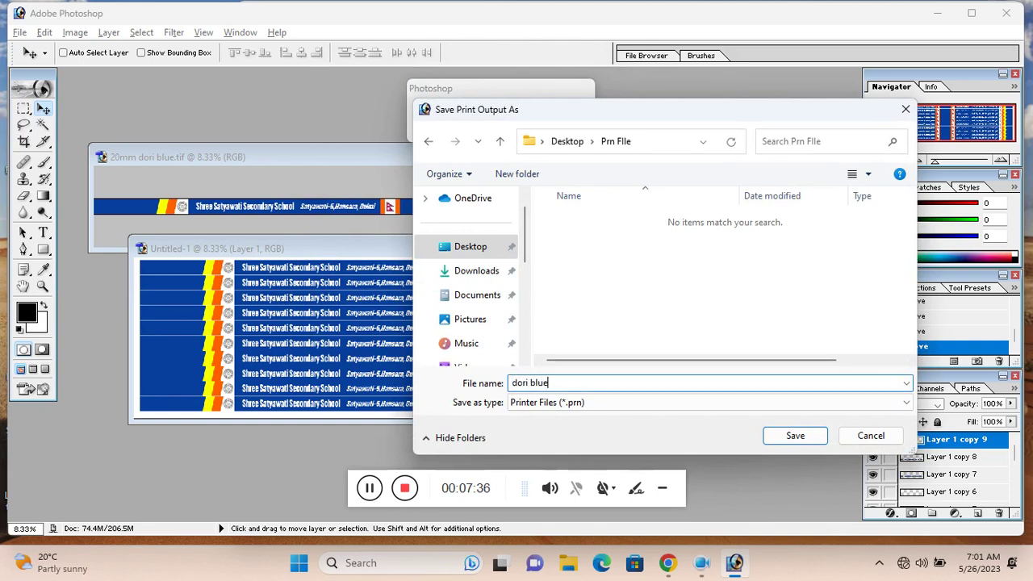
text(dori blue)
click(792, 436)
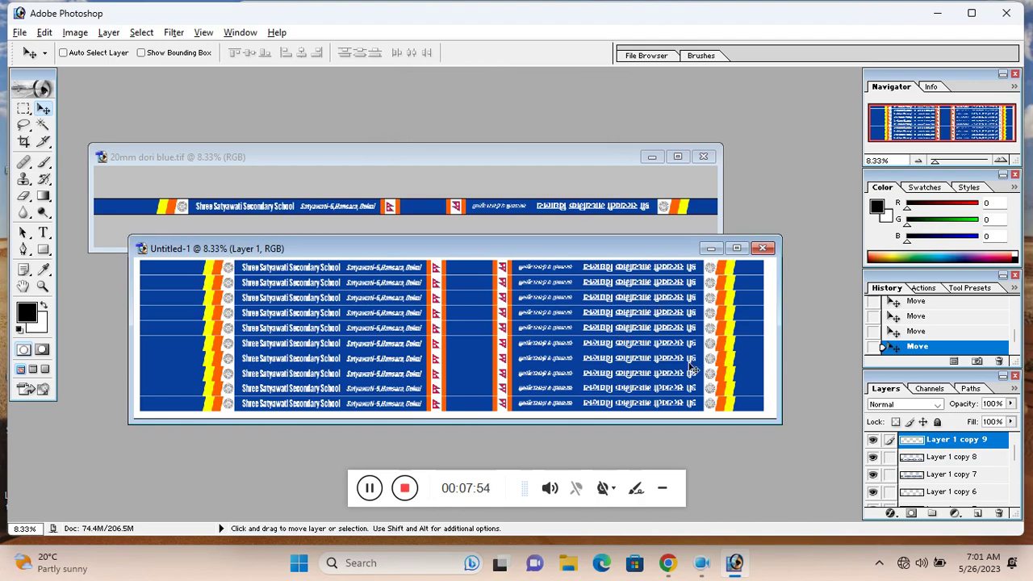
- Minimize the Photoshop and Chrome windows and refresh the desktop
click(938, 15)
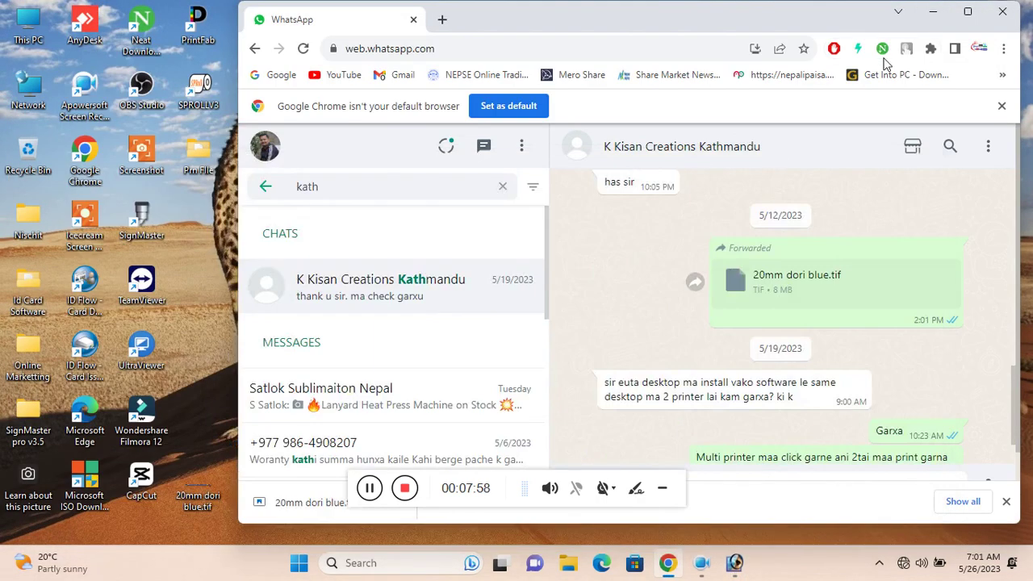
click(933, 11)
right_click(571, 305)
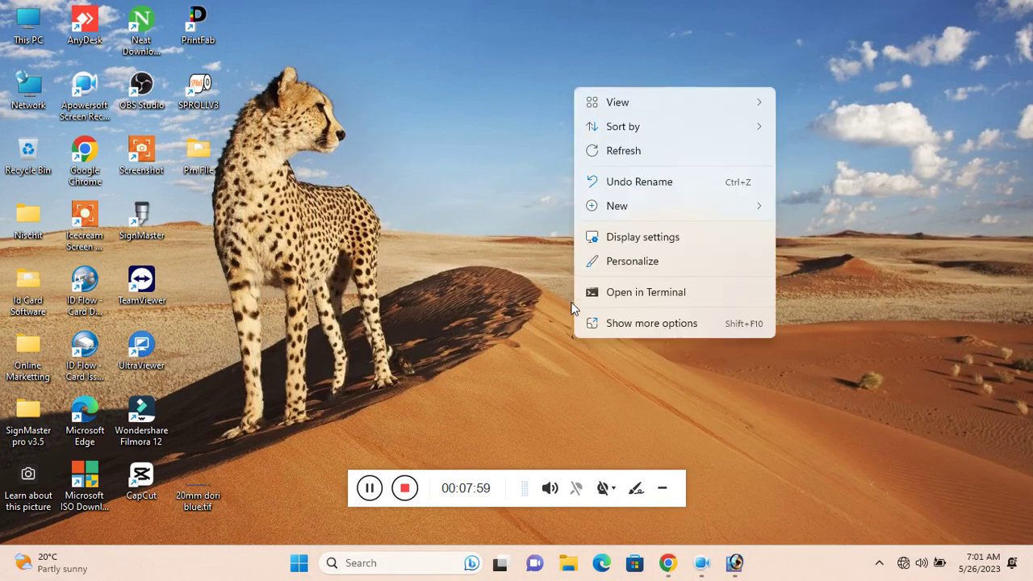
click(622, 151)
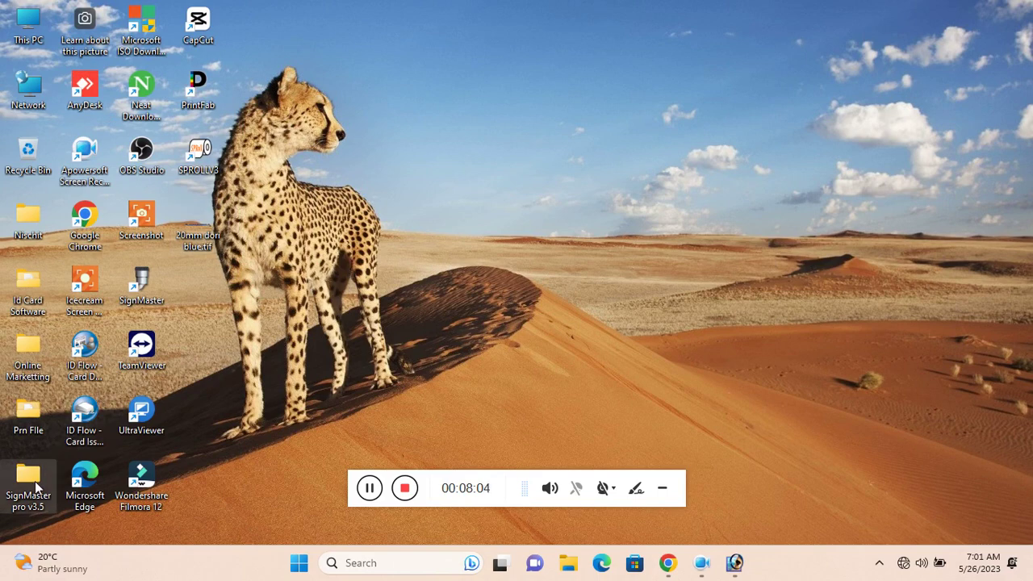
- Open the desktop's Prn File folder to check the saved dori blue.prn, moving the window clear of the desktop icons
double_click(33, 425)
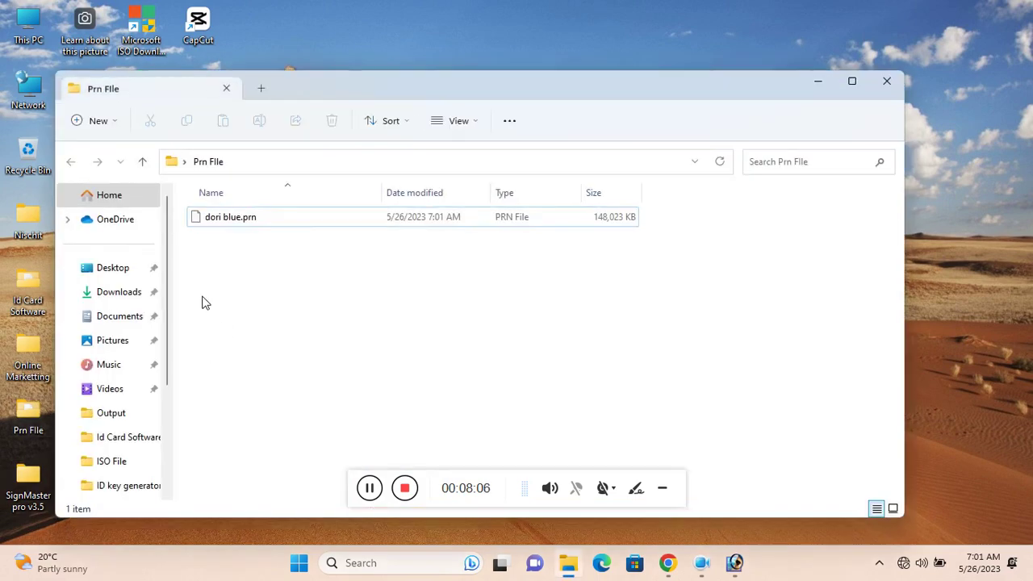
click(238, 222)
drag(431, 95, 529, 23)
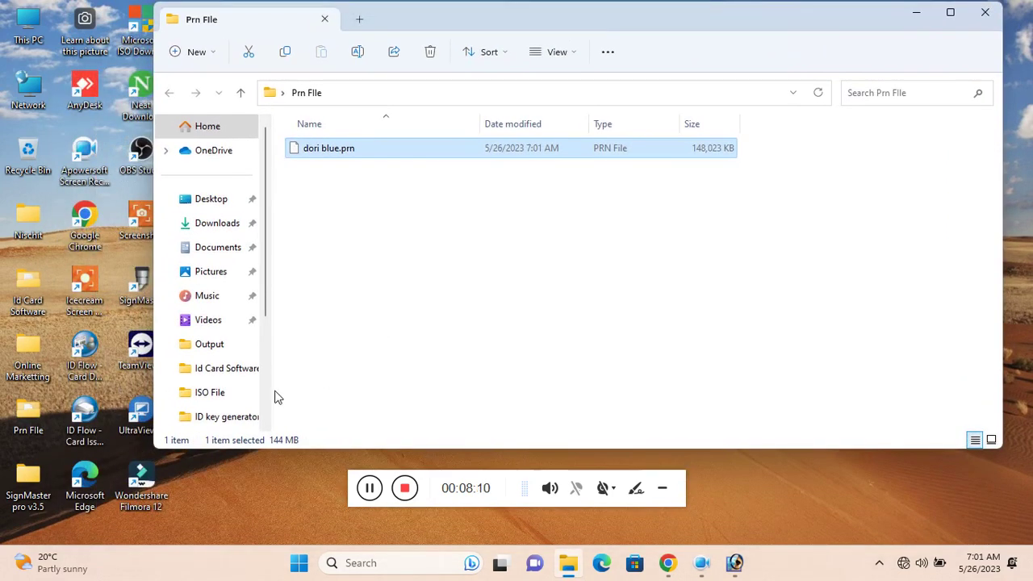
click(295, 483)
drag(415, 19, 539, 42)
- Launch SPROLLV3 from the desktop and dismiss its startup error
click(193, 158)
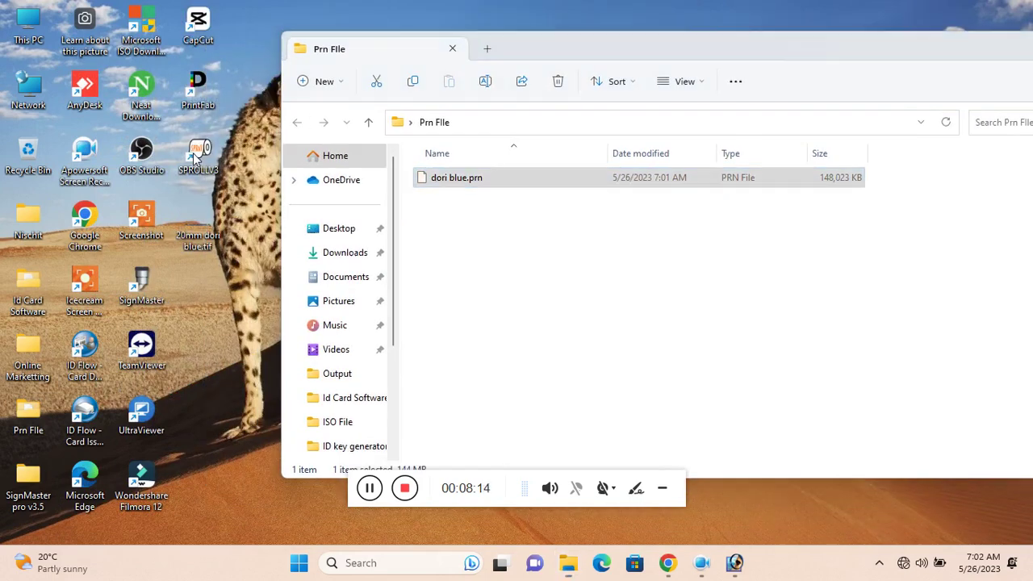
double_click(194, 157)
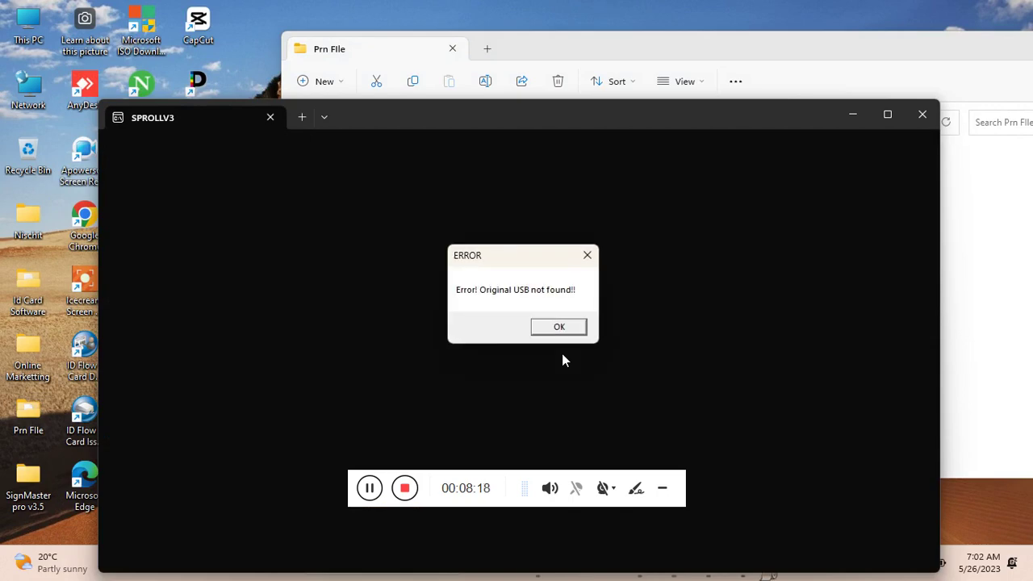
click(562, 327)
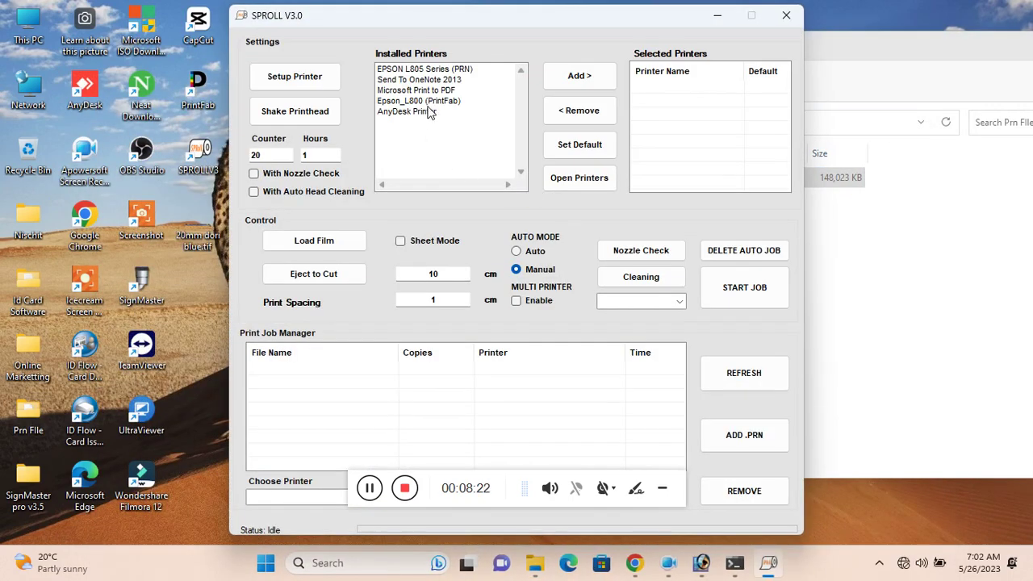
- Add Epson_L800 (PrintFab) to the selected printers, tick it, set it as default and open the printers
click(426, 102)
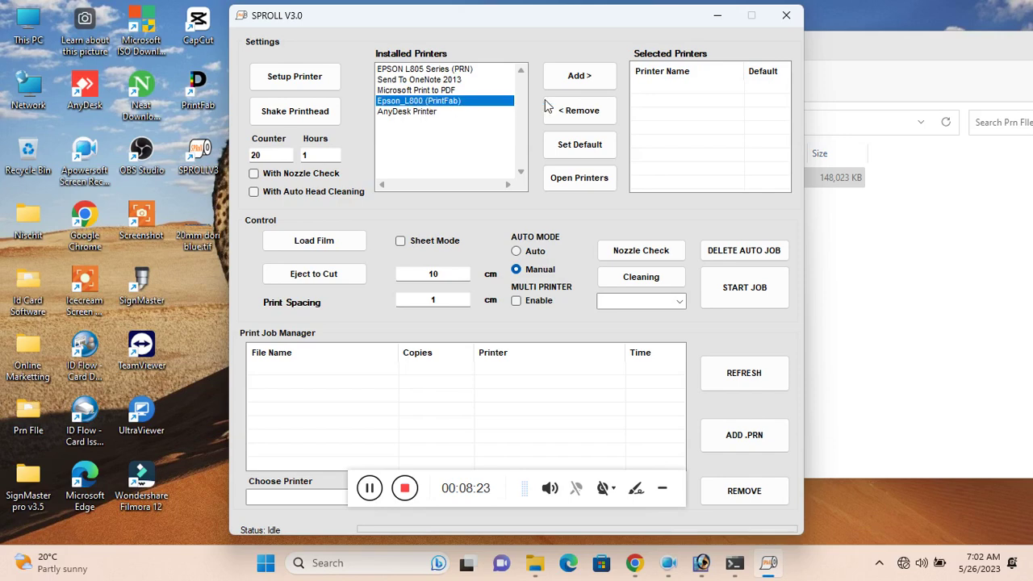
click(448, 70)
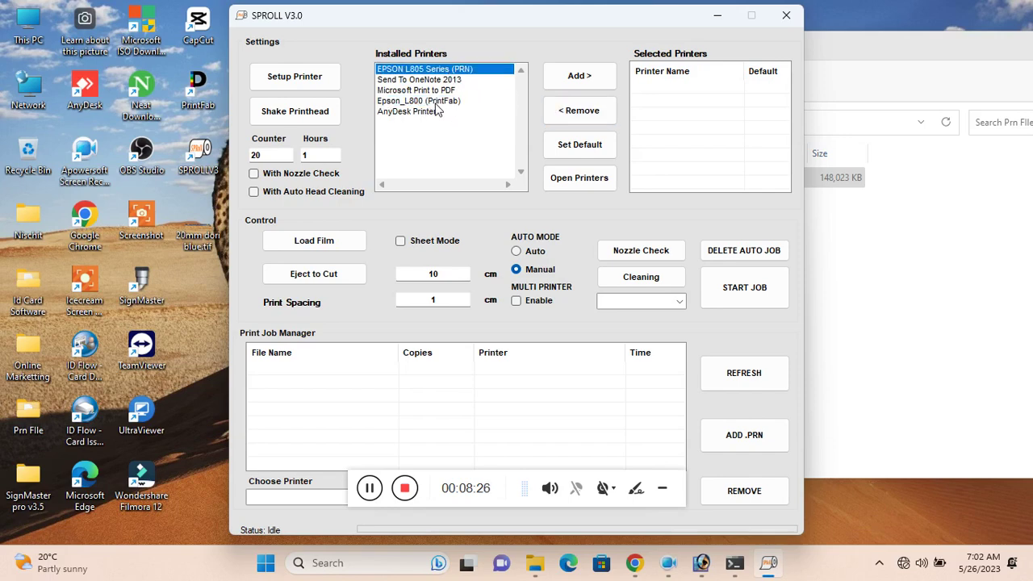
click(436, 102)
click(579, 76)
click(650, 93)
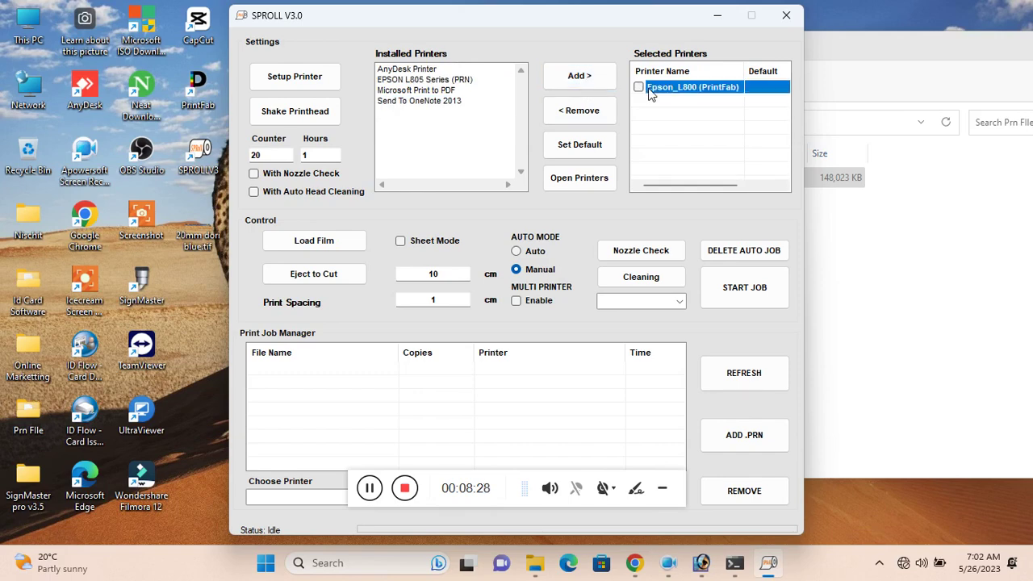
click(638, 87)
click(580, 144)
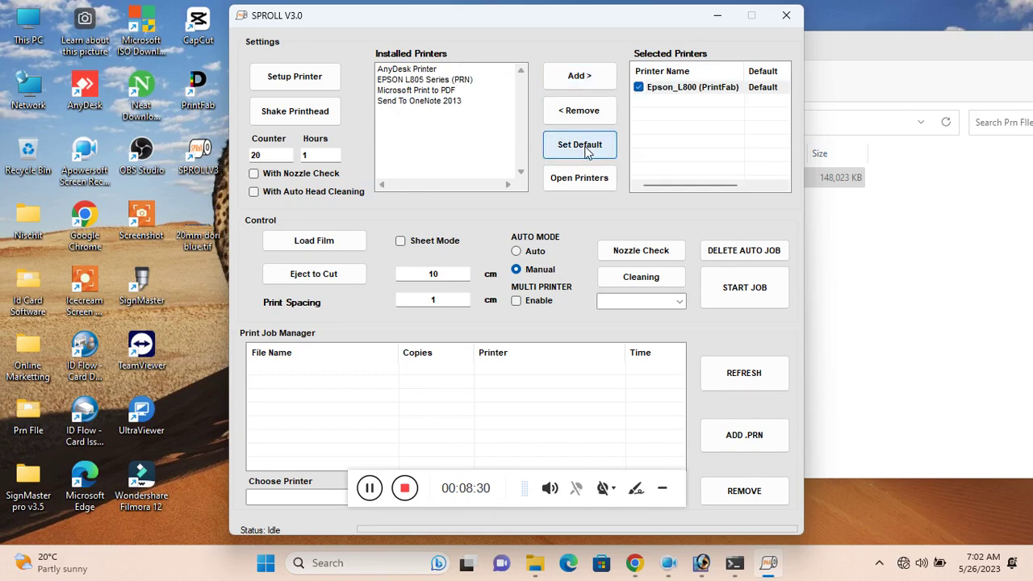
click(588, 181)
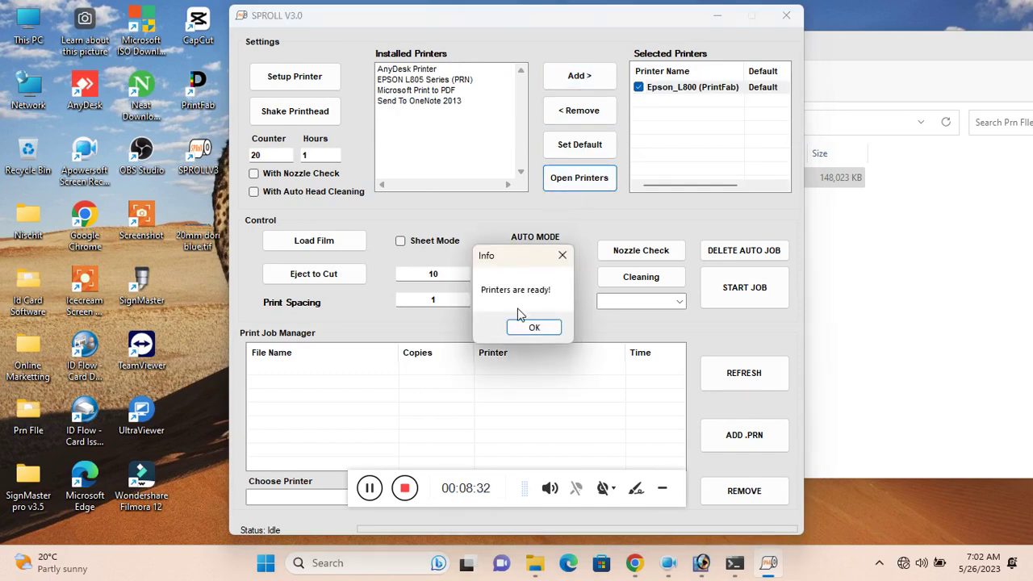
click(529, 327)
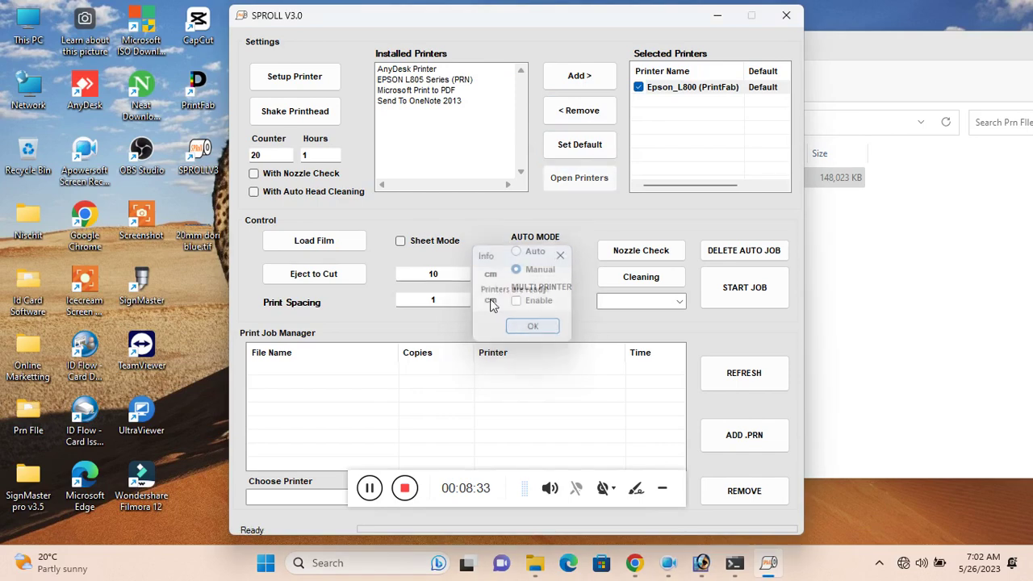
- Run the SPROLL printer setup, accept its message and close the program
click(313, 84)
click(565, 328)
click(782, 24)
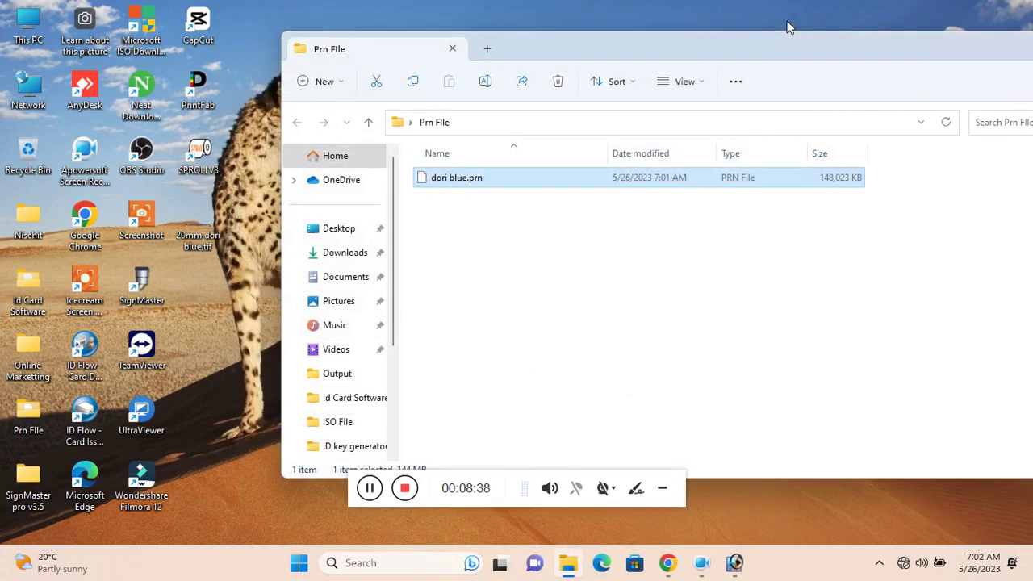
- Restart SPROLLV3 from the desktop and dismiss its startup error
click(207, 174)
double_click(207, 174)
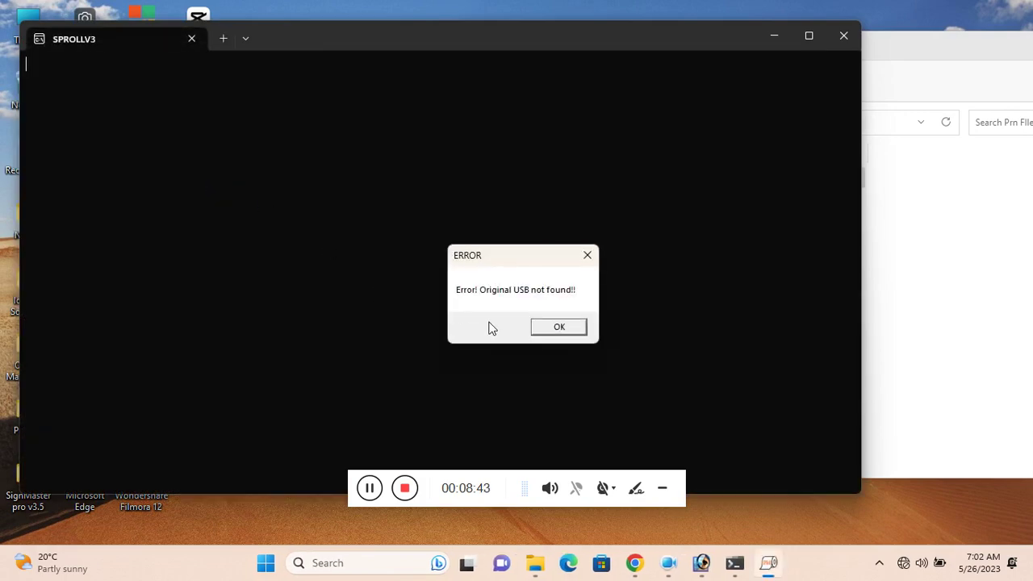
click(553, 326)
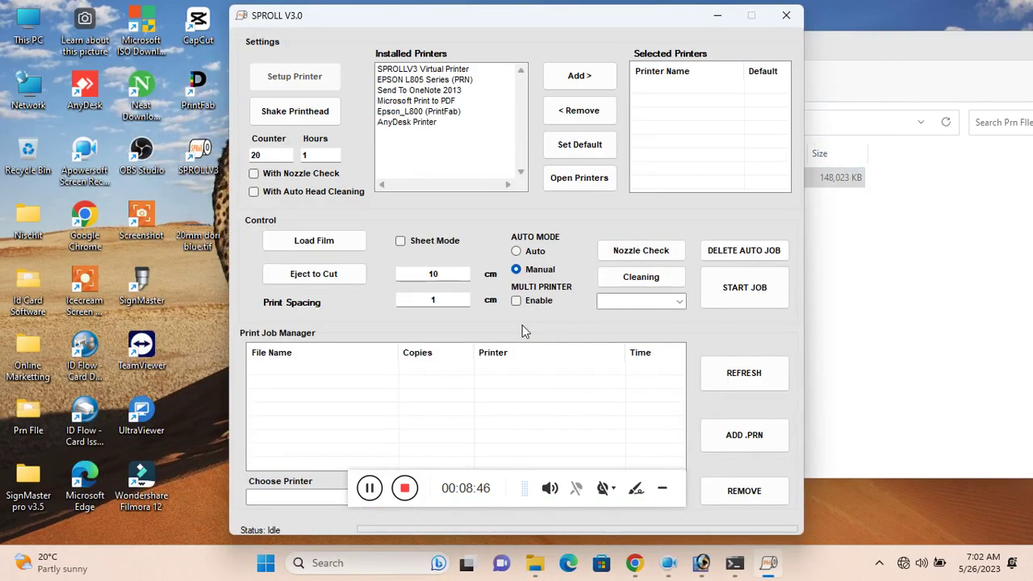
- Select Epson_L800 (PrintFab) as SPROLL's ticked default printer, open the printers and acknowledge the message
click(427, 112)
click(606, 75)
click(638, 87)
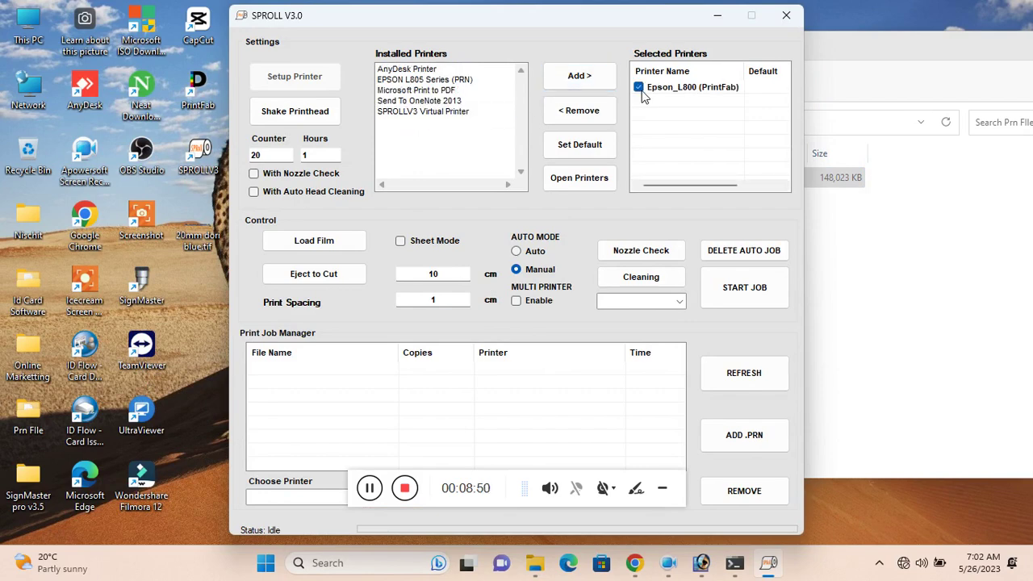
click(579, 144)
click(576, 177)
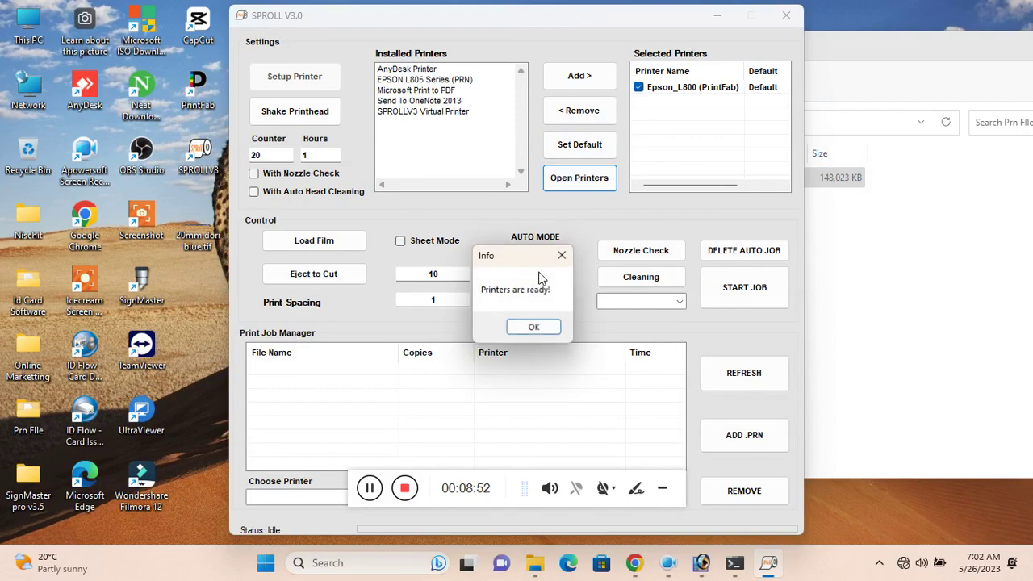
click(534, 327)
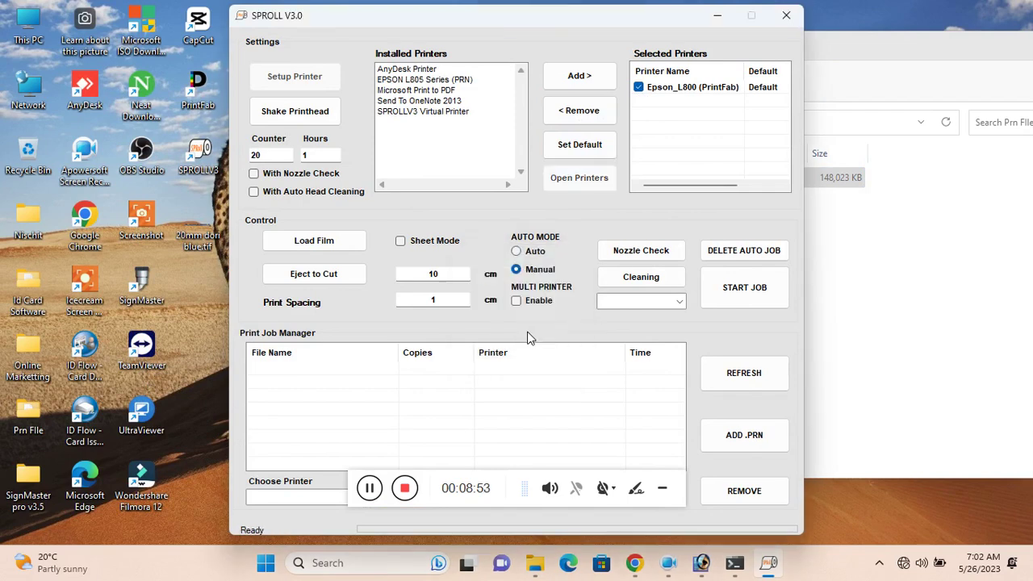
- Add dori blue.prn from the Desktop's Prn File folder to the print job list and tick it
click(730, 434)
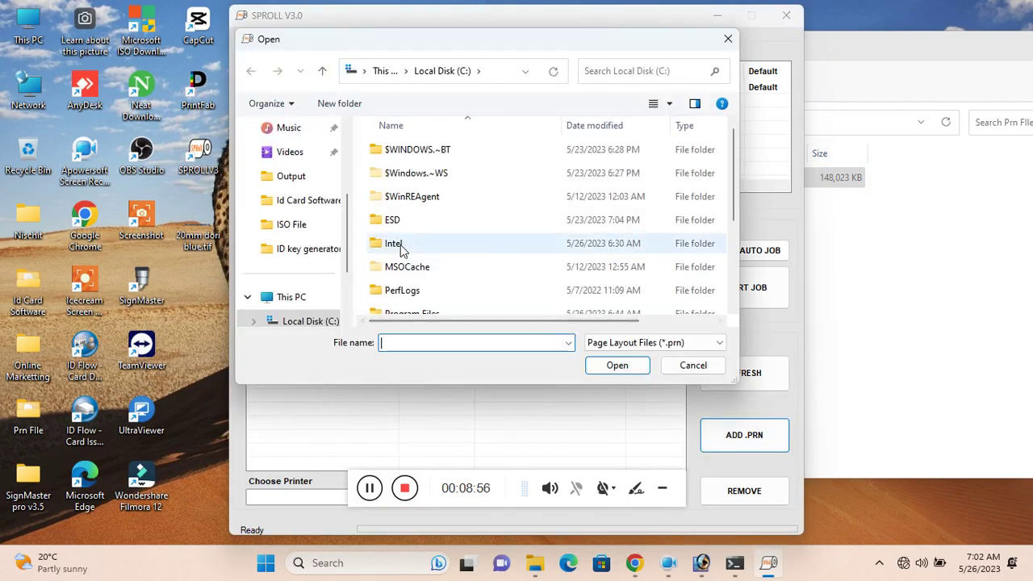
scroll(339, 206, up, 1)
scroll(339, 202, up, 2)
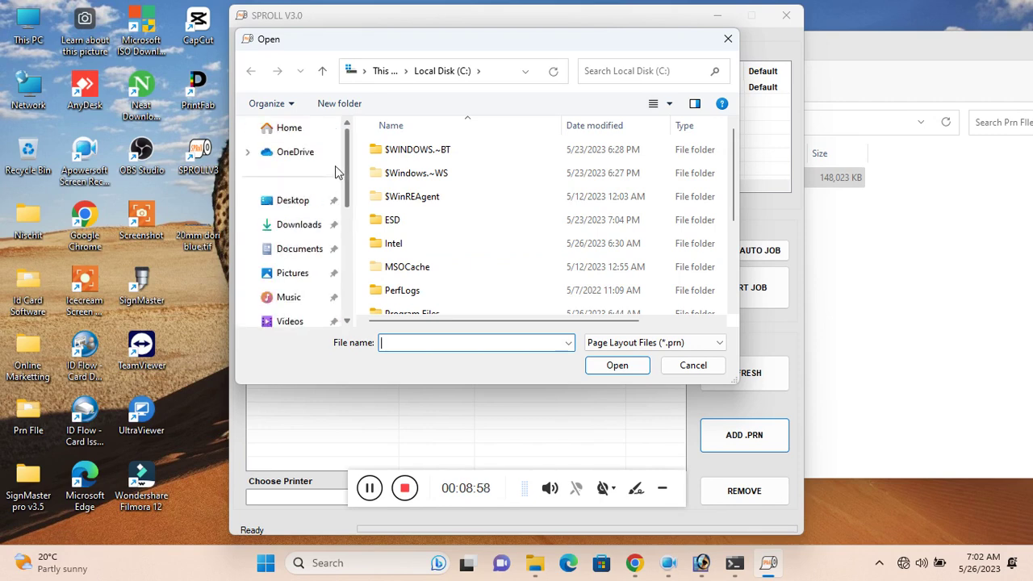
click(295, 202)
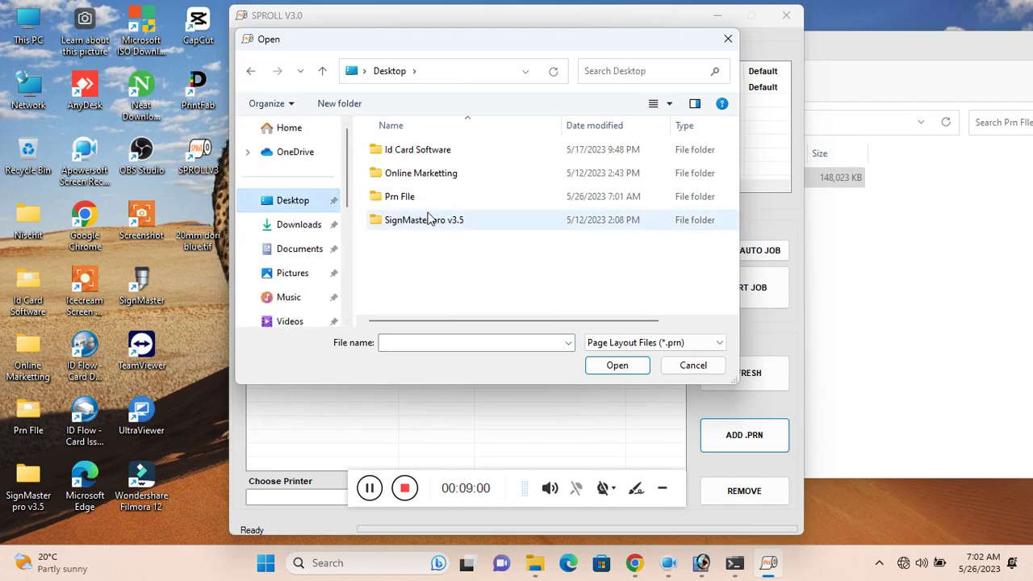
double_click(417, 200)
double_click(410, 149)
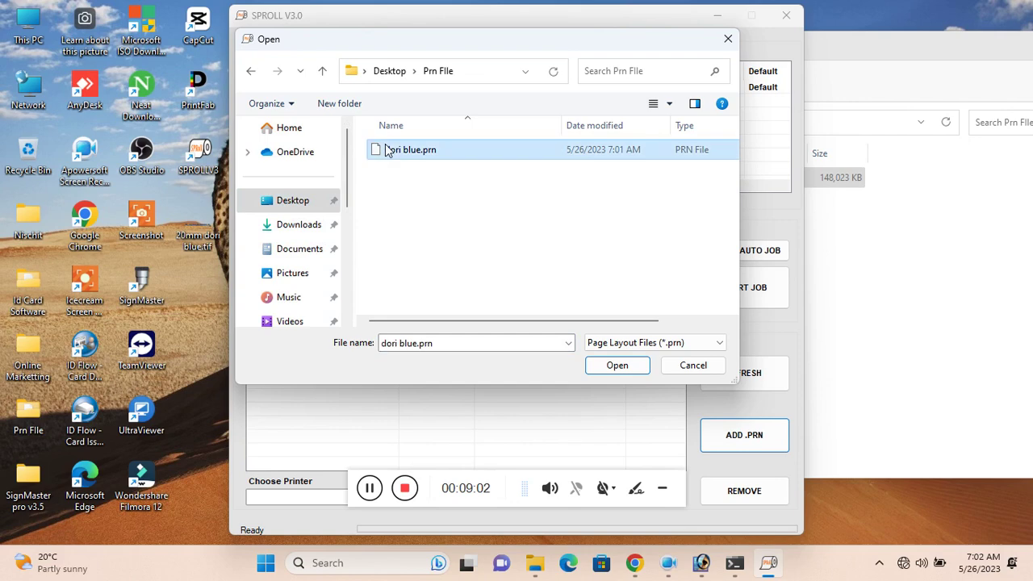
click(255, 369)
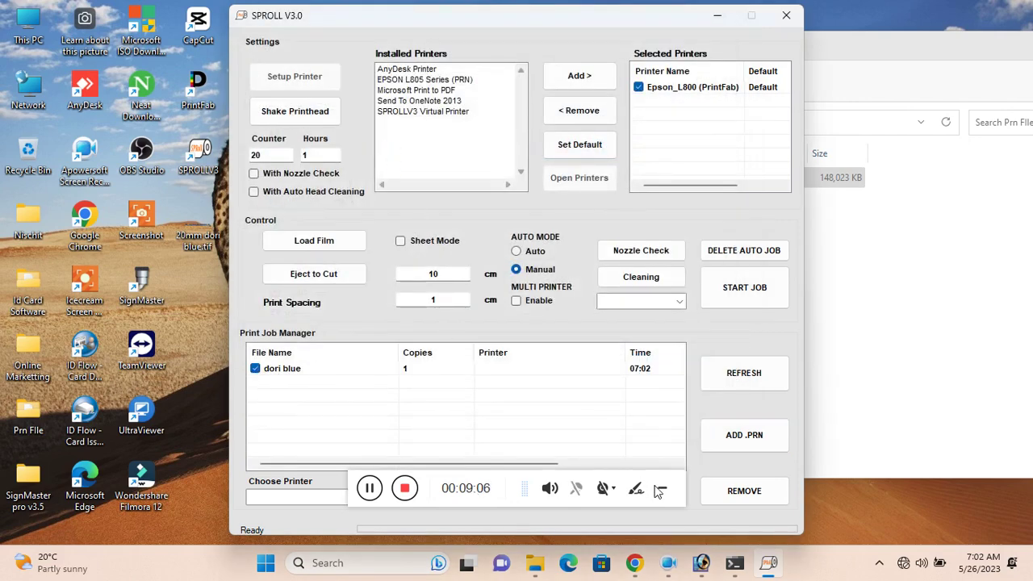
- Assign Epson_L800 (PrintFab) and 6 copies to the dori blue job and apply the settings
click(424, 497)
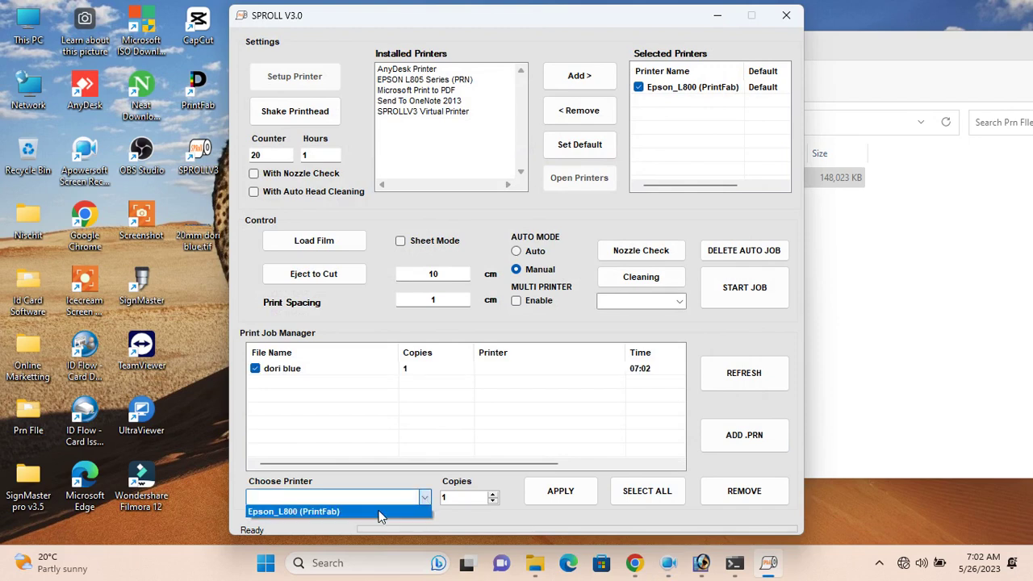
click(381, 513)
click(493, 494)
click(493, 494)
click(493, 494)
click(493, 495)
click(493, 495)
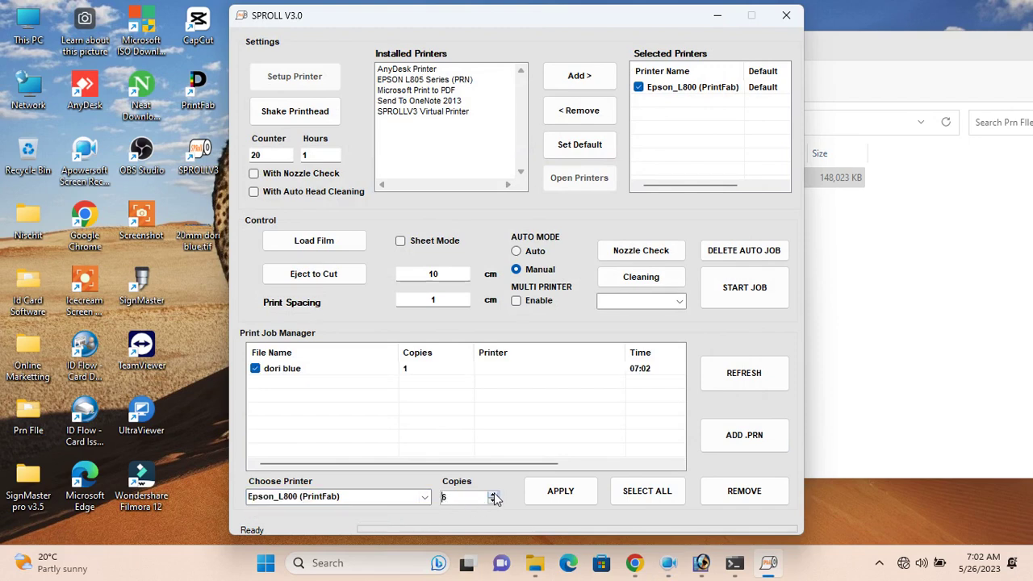
click(570, 491)
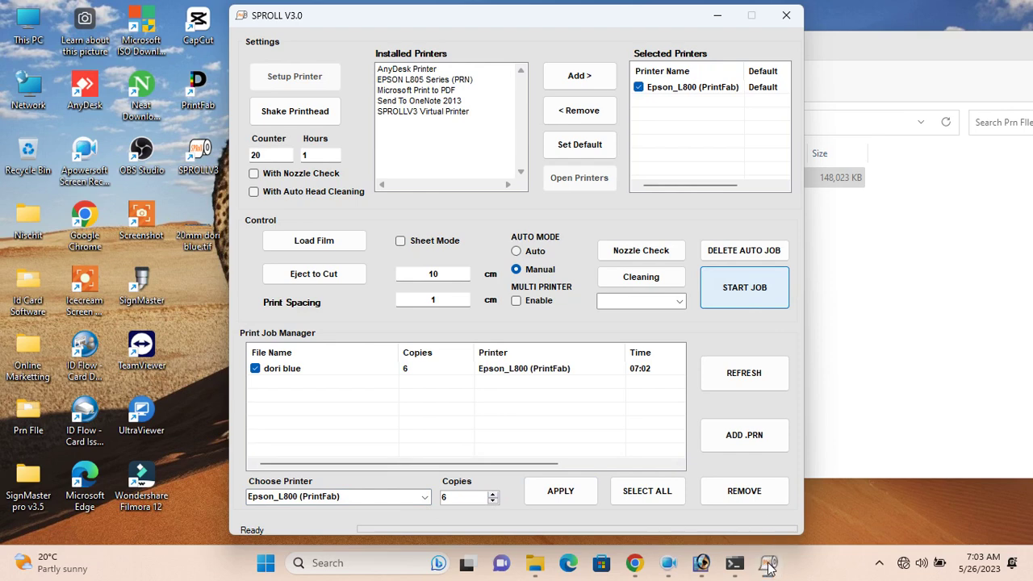
click(668, 563)
click(411, 492)
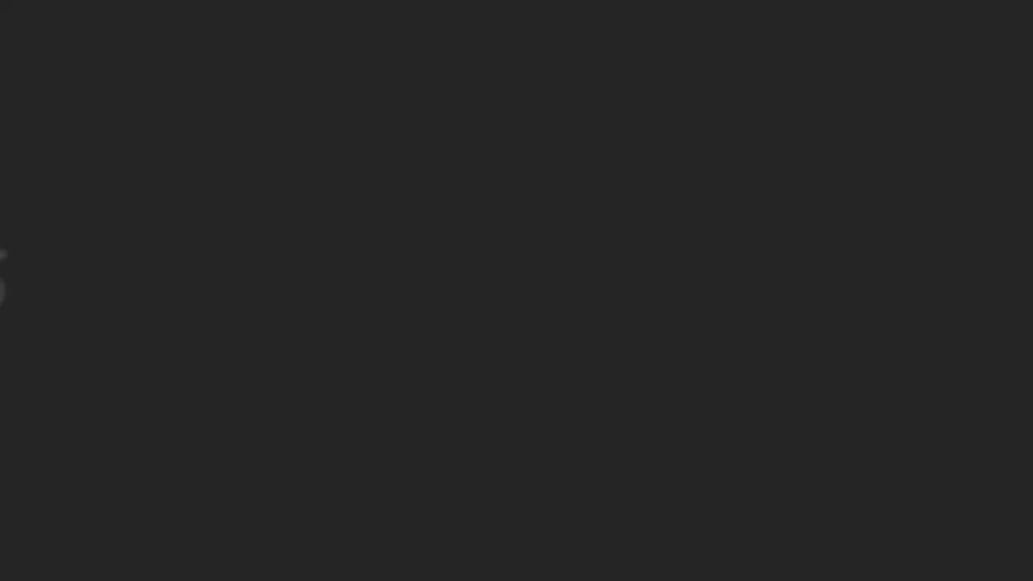